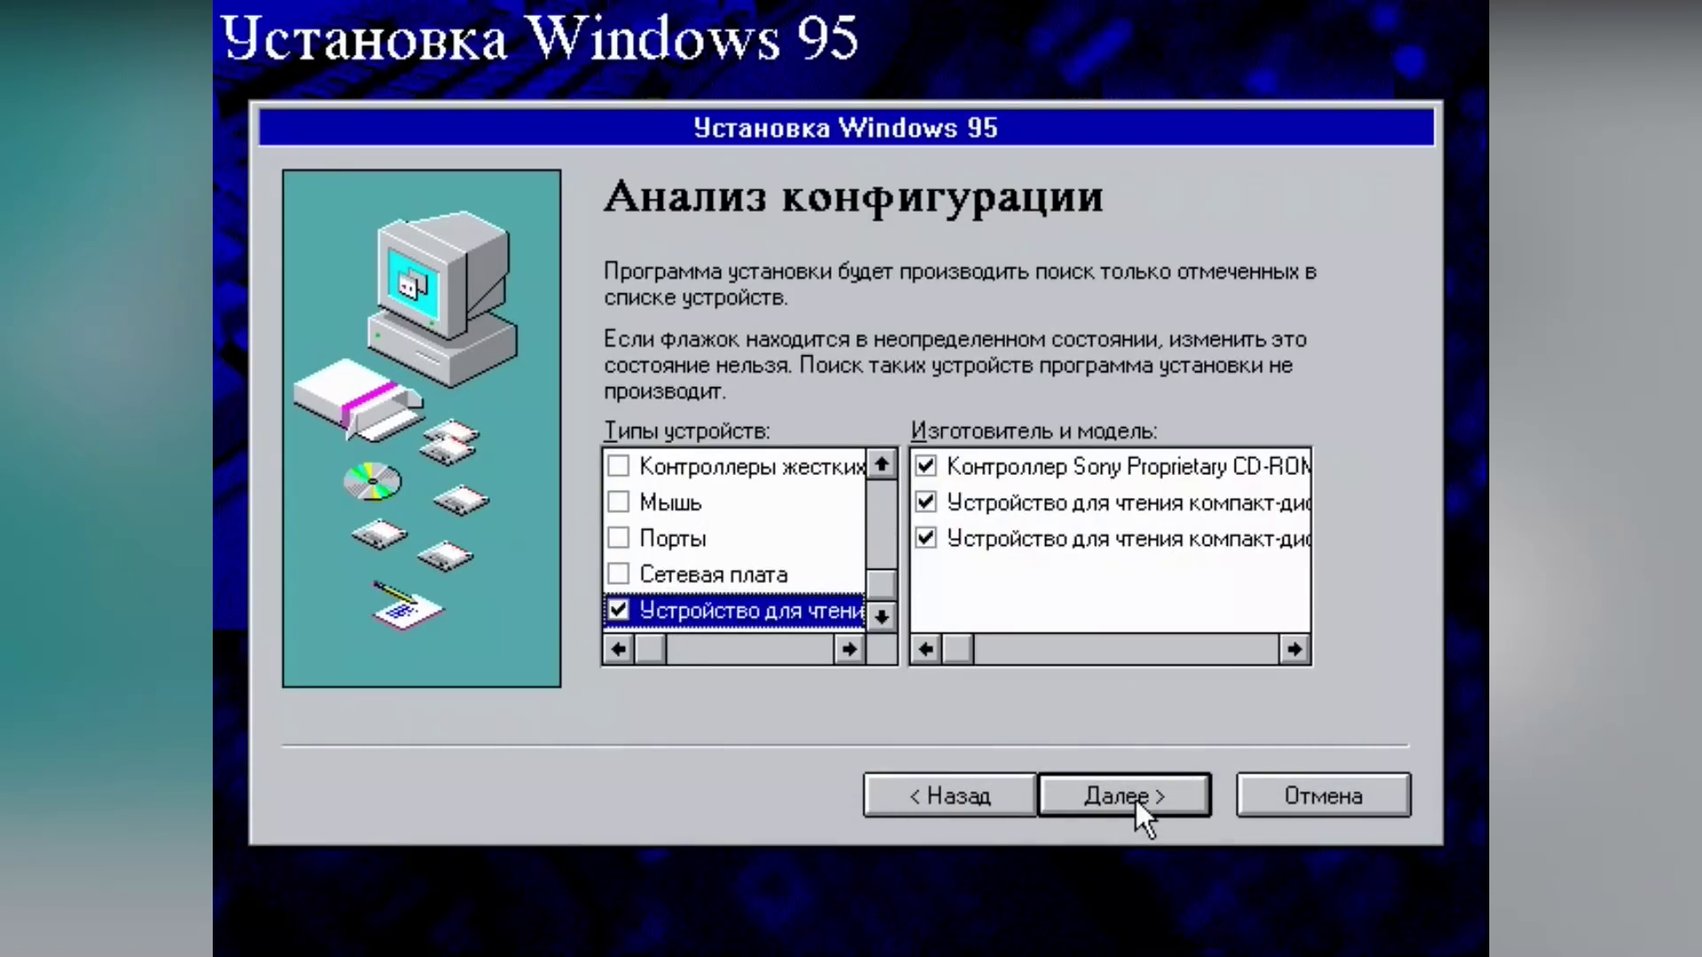
left_click(1135, 796)
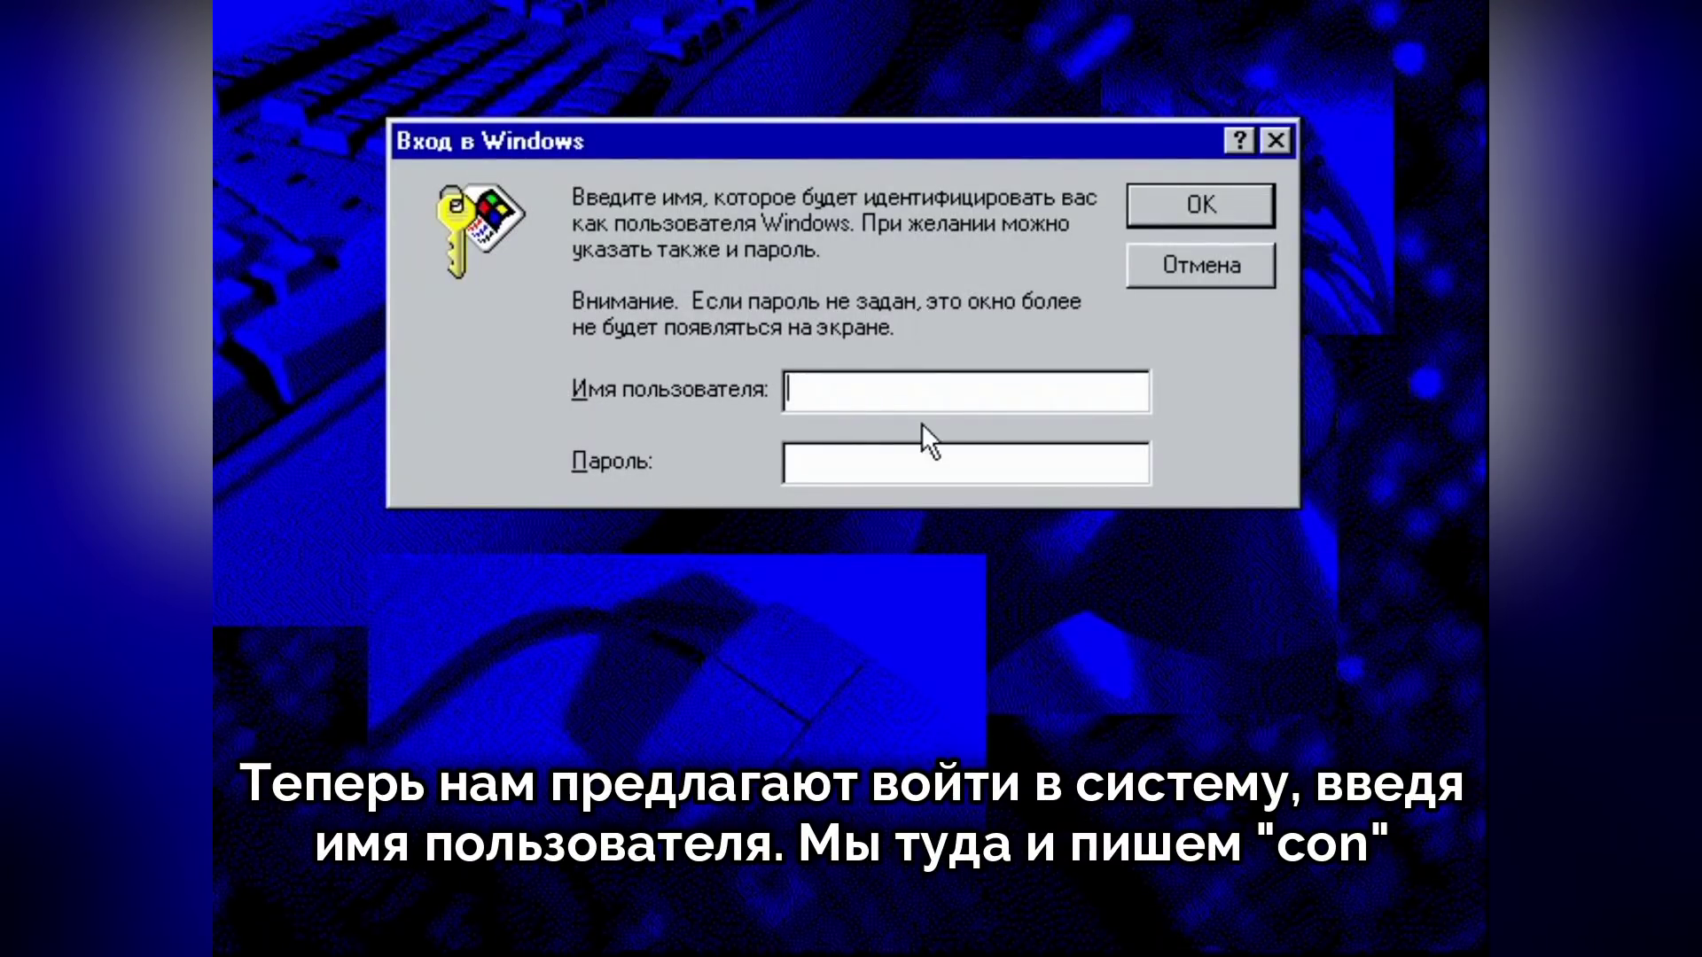
Step: Log on with user name con and accept the empty password
type("co")
key("BackSpace")
key("BackSpace")
type("con")
key("Return")
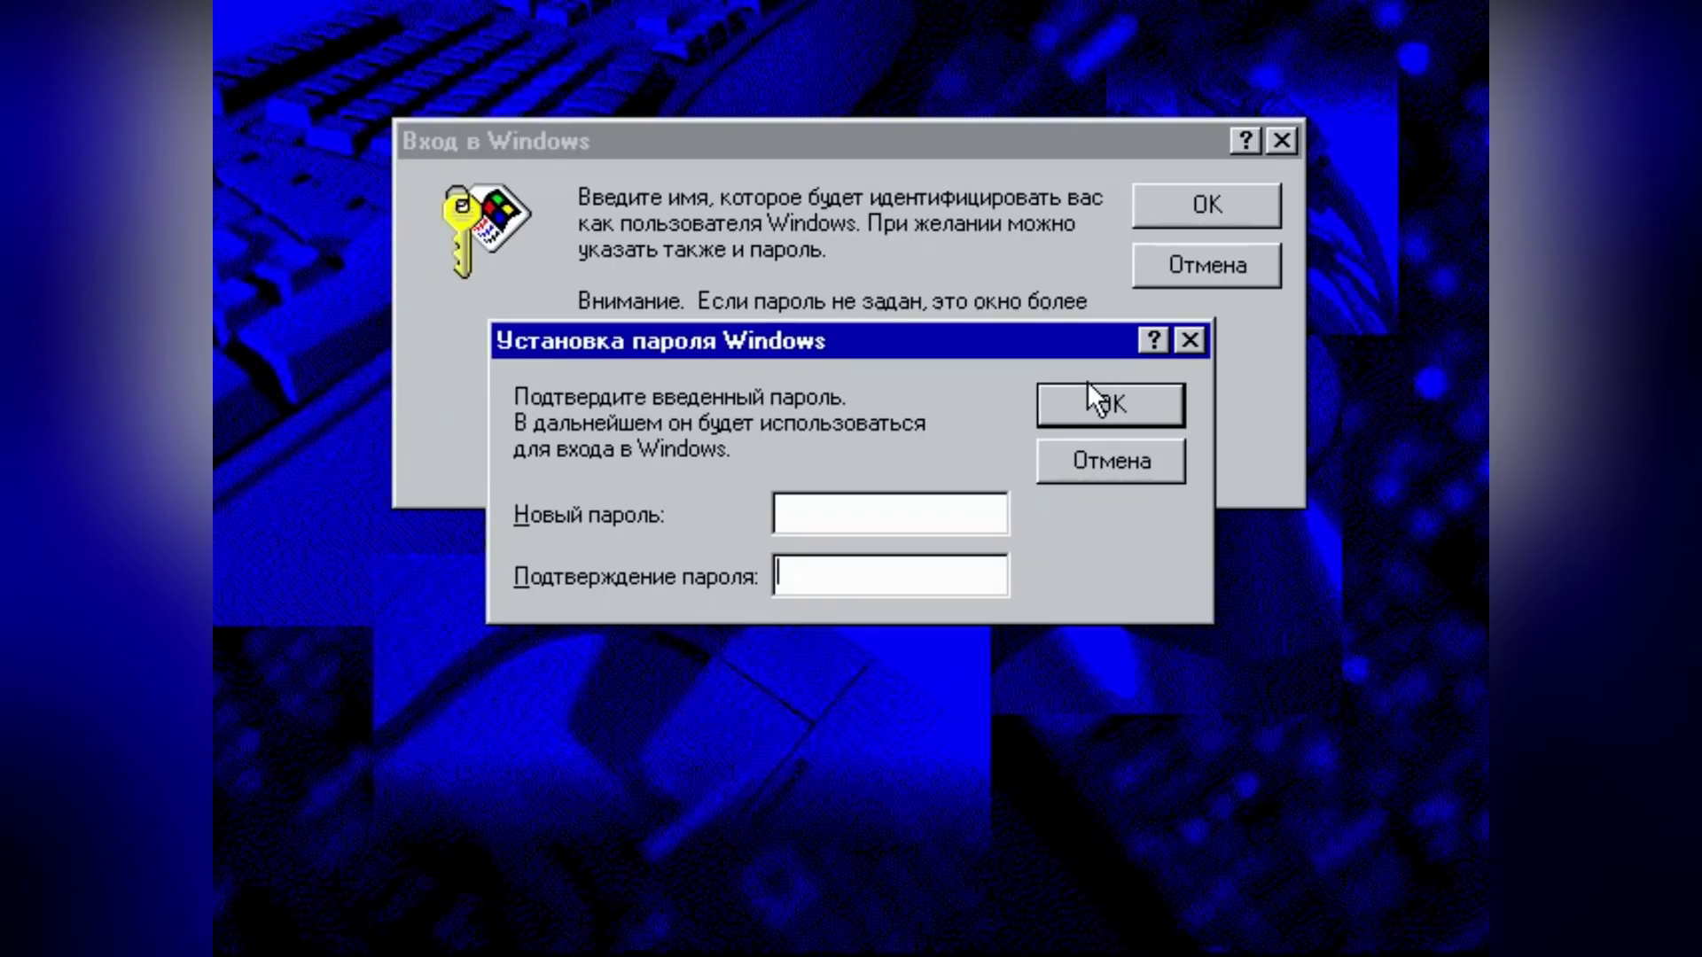
left_click(1089, 389)
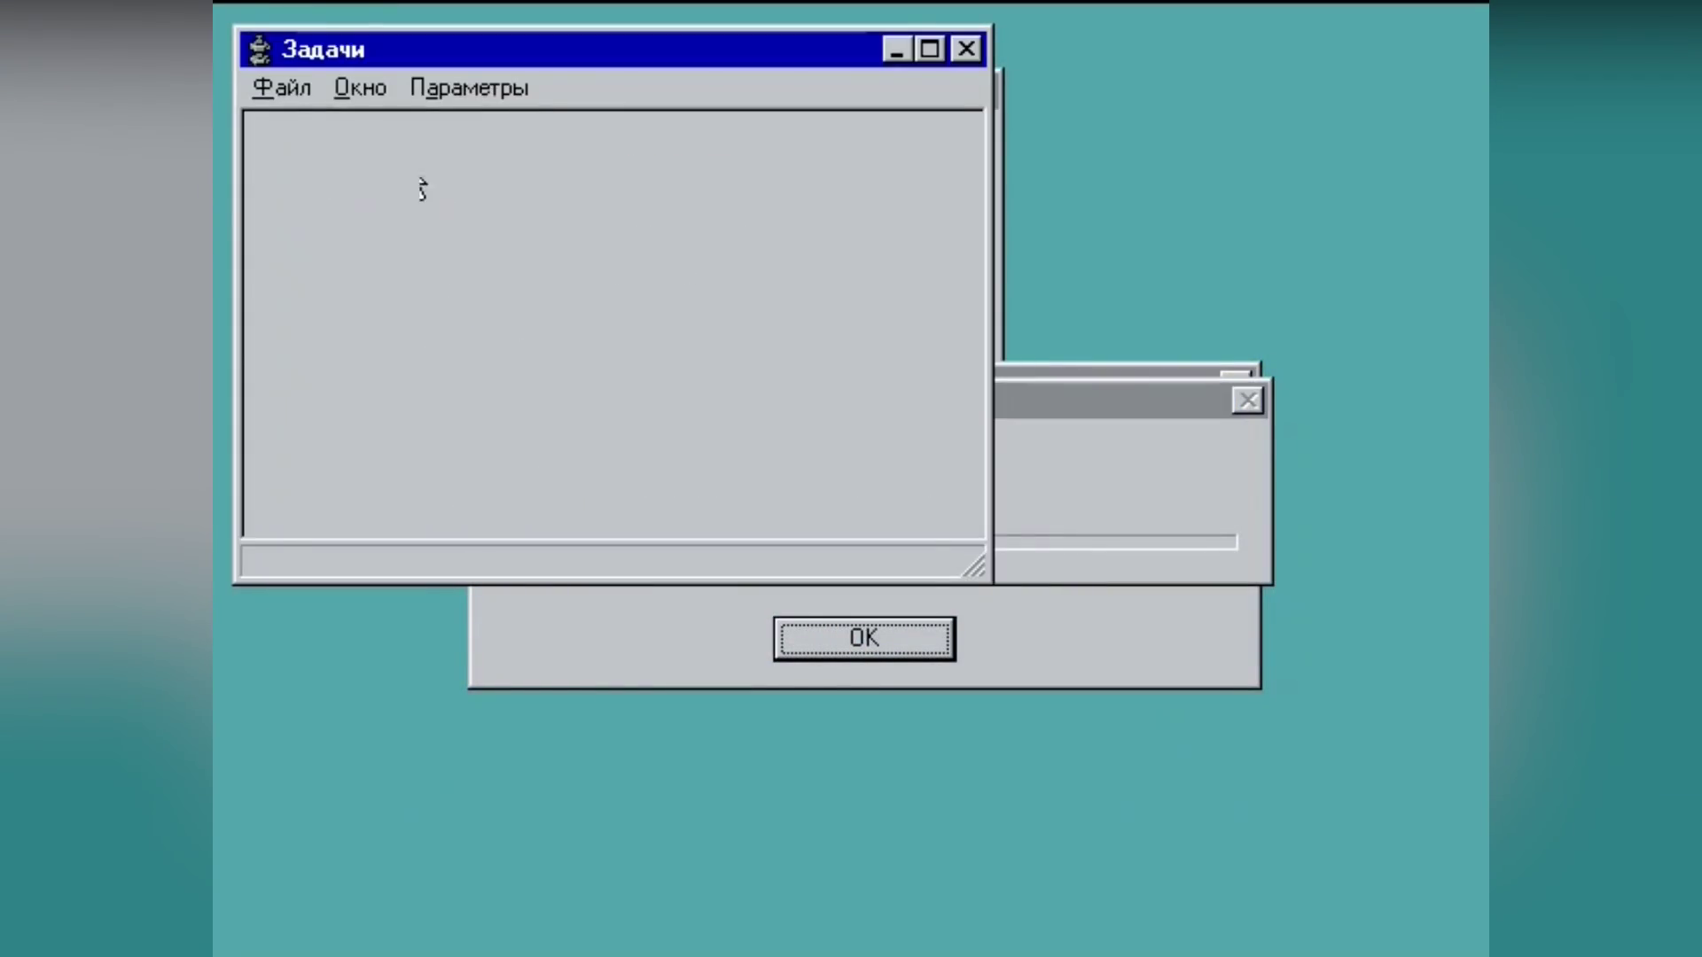
Step: Run explorer from Task Manager to restore the desktop, then dismiss the Welcome screen
left_click(277, 87)
left_click(296, 129)
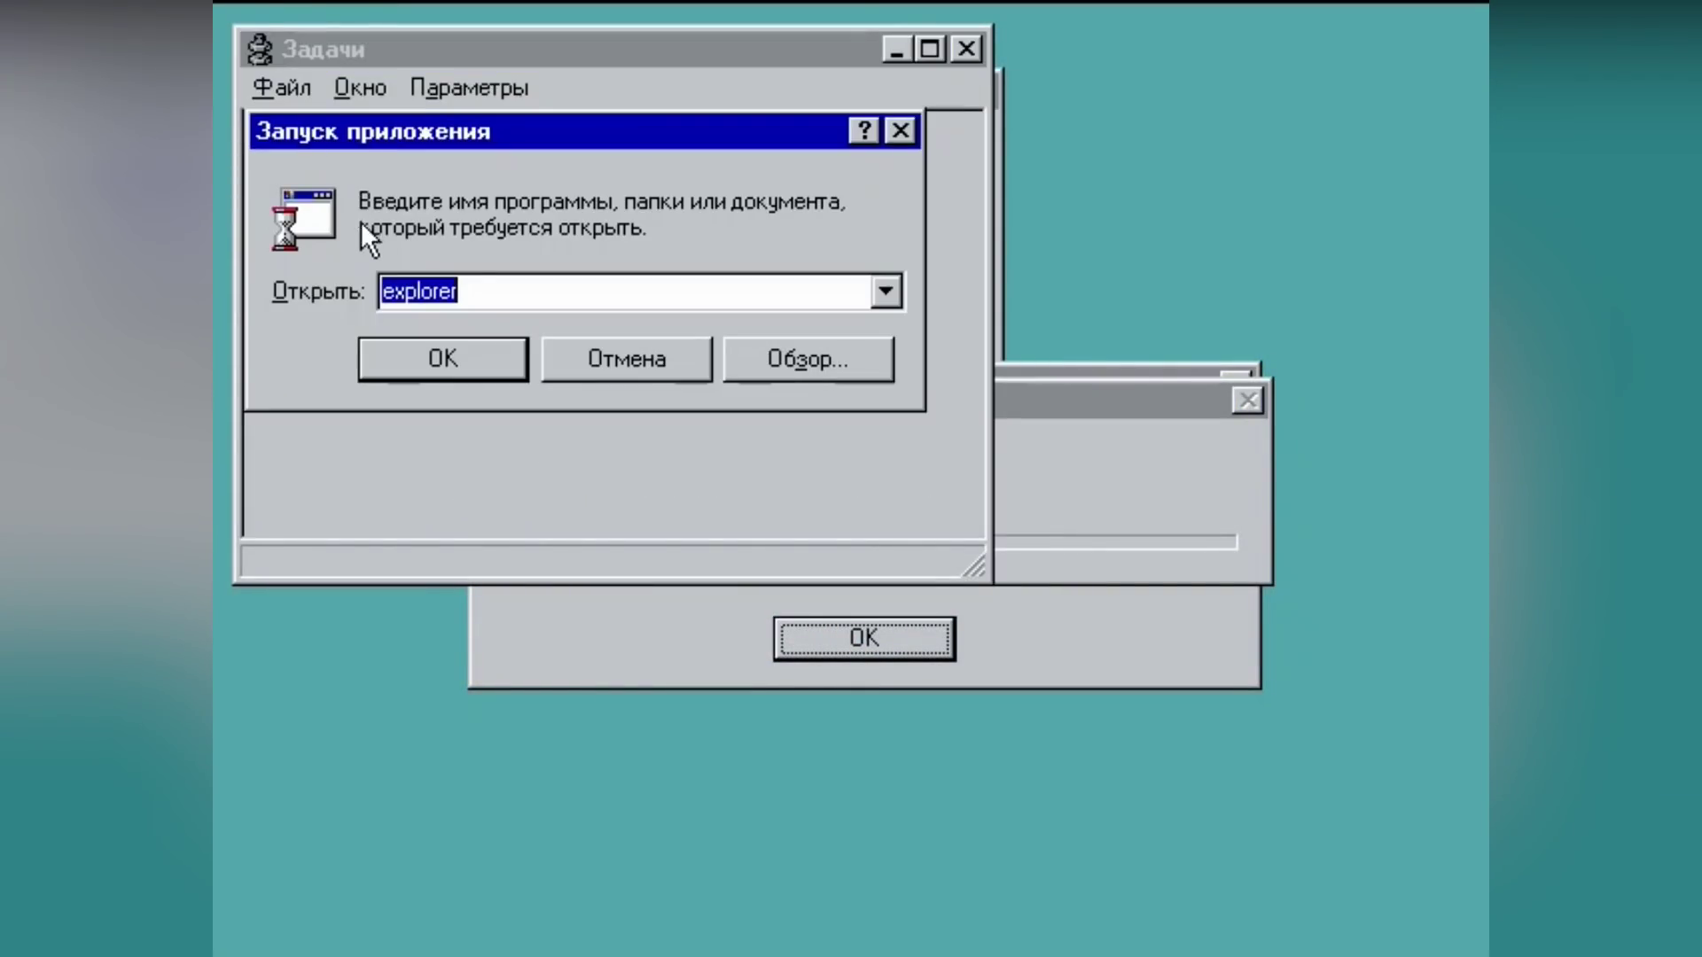
left_click(466, 346)
left_click(967, 48)
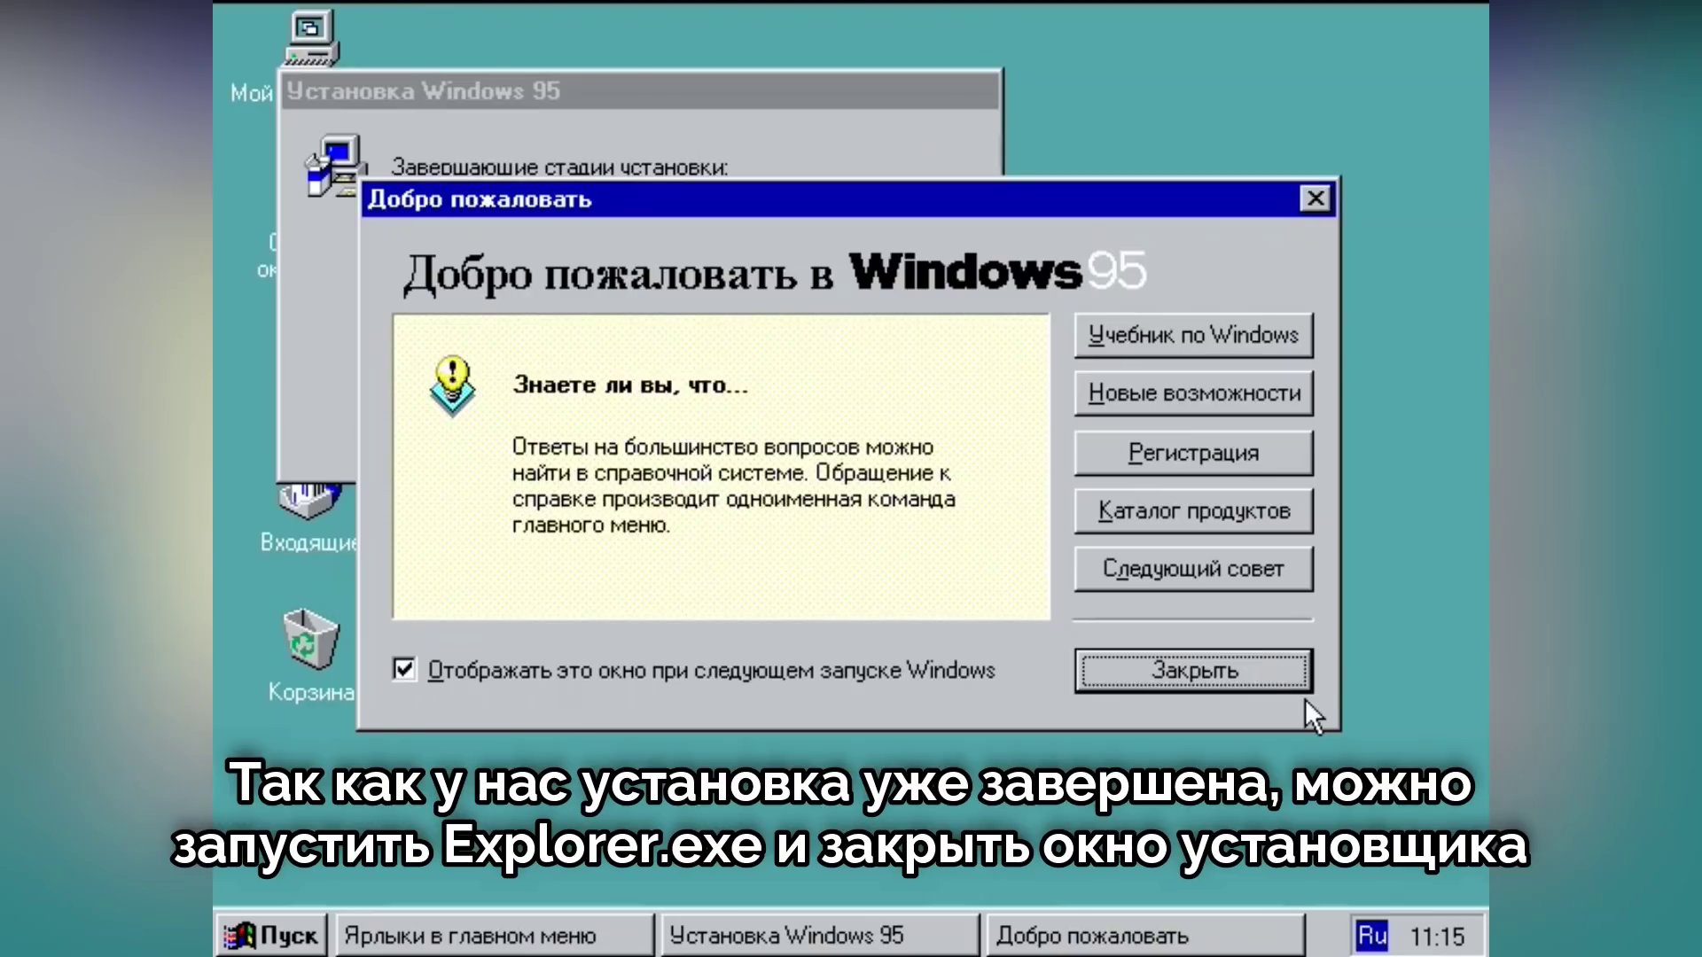
left_click(1197, 669)
Step: End the hung Установка Windows 95 task and move the shortcut progress window to the top
key("ctrl+alt+Delete")
left_click(705, 371)
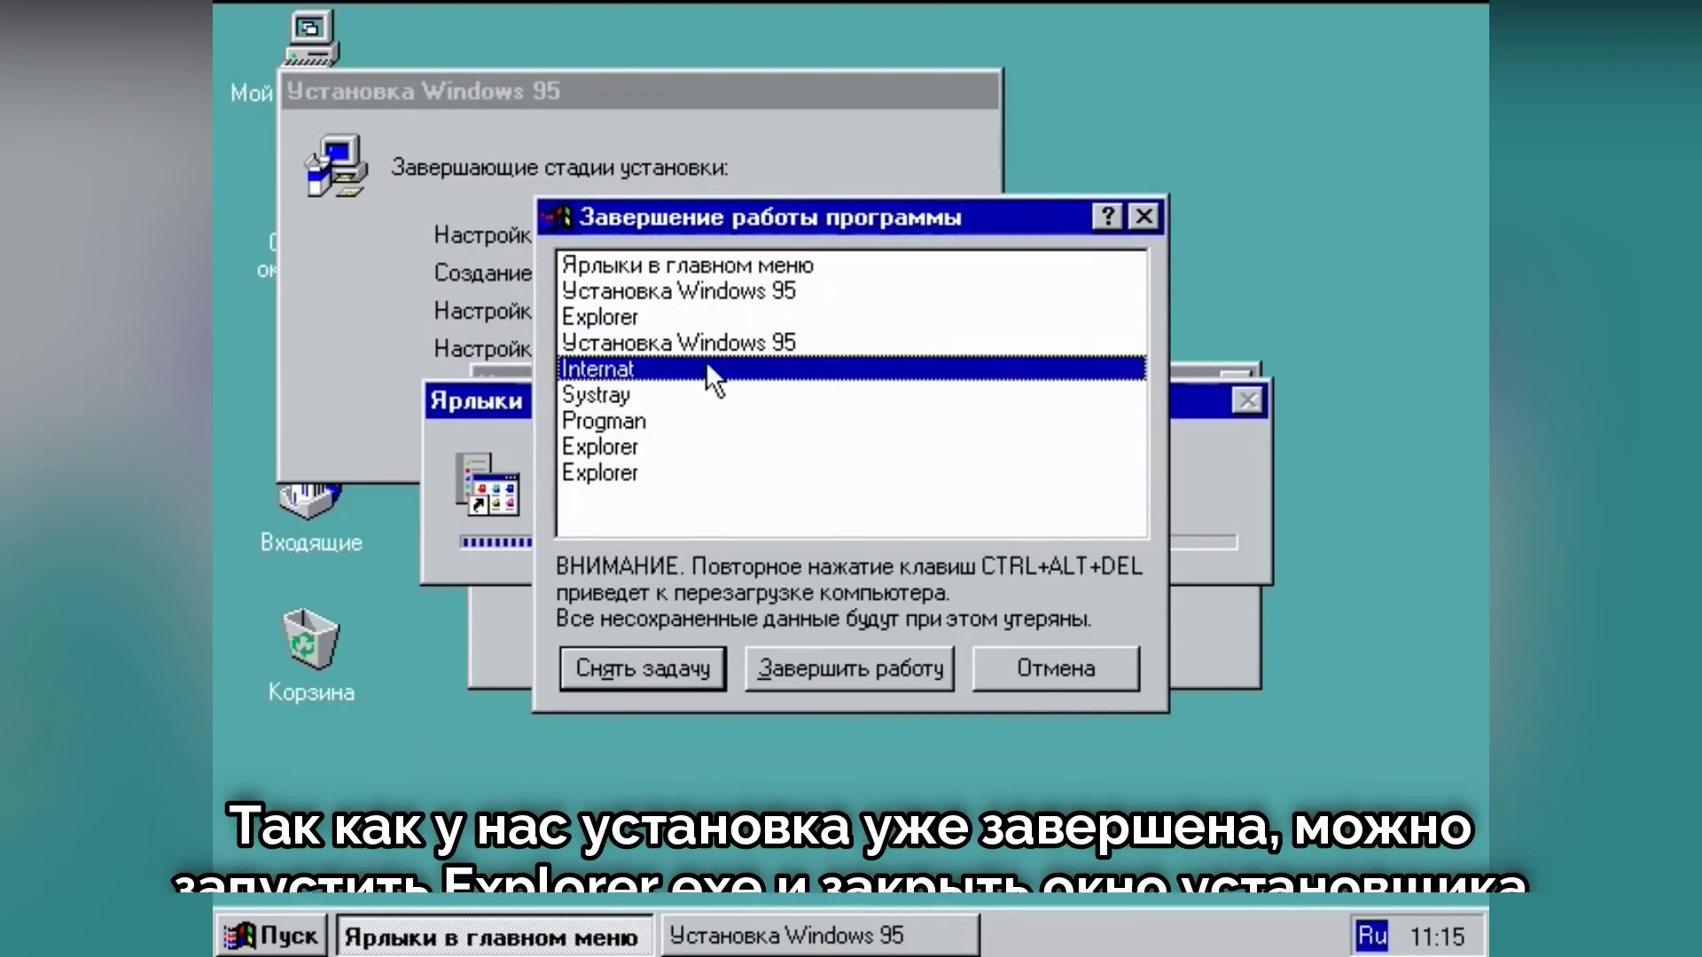
left_click(700, 343)
left_click(695, 667)
left_click(676, 603)
left_click(1167, 675)
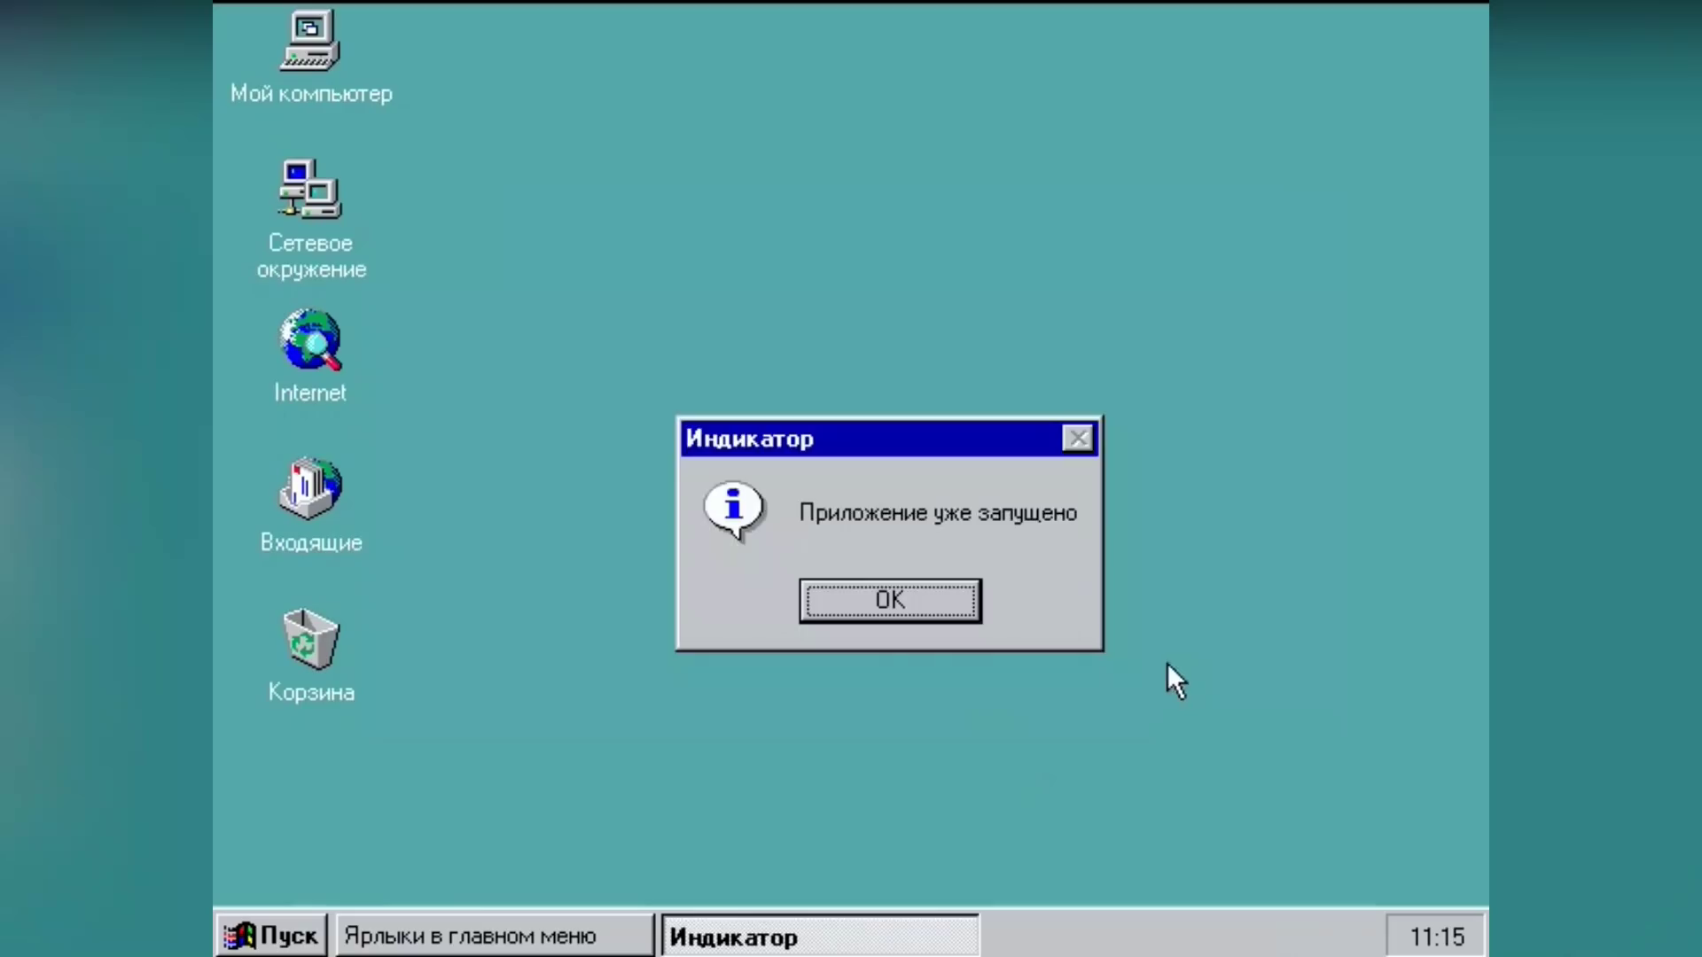
left_click(851, 603)
left_click_drag(812, 395, 956, 89)
Step: Open My Computer, drive C and the Windows folder, then launch and close Character Map
double_click(310, 44)
double_click(337, 142)
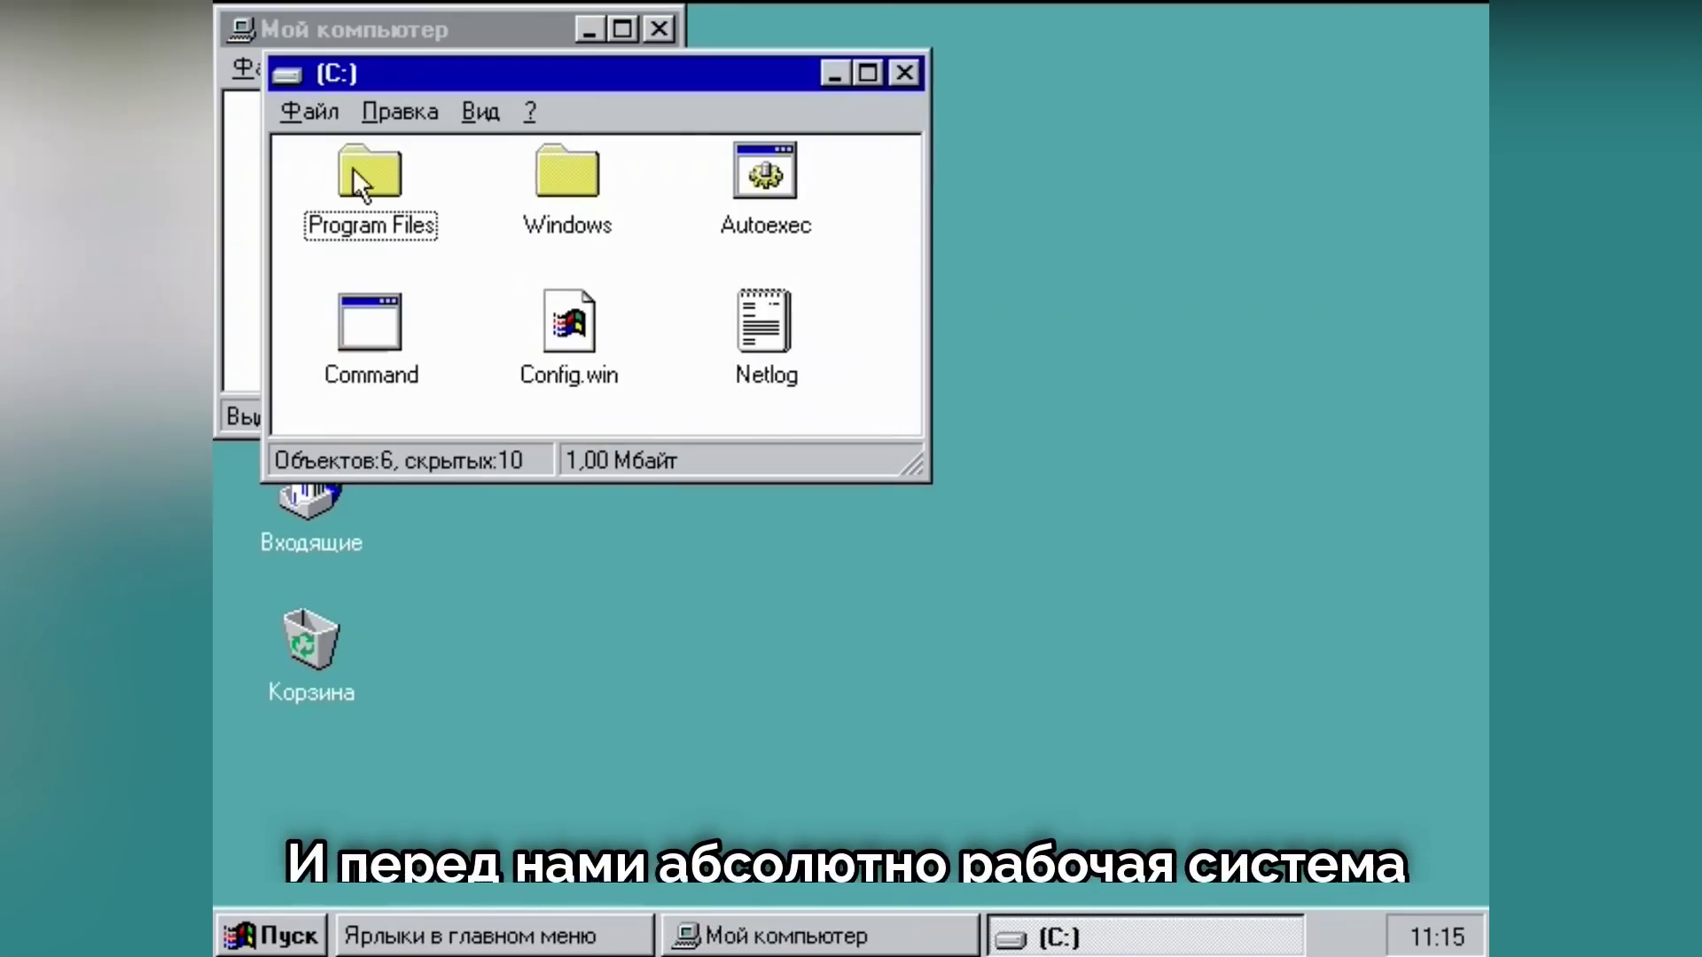
double_click(564, 168)
double_click(679, 299)
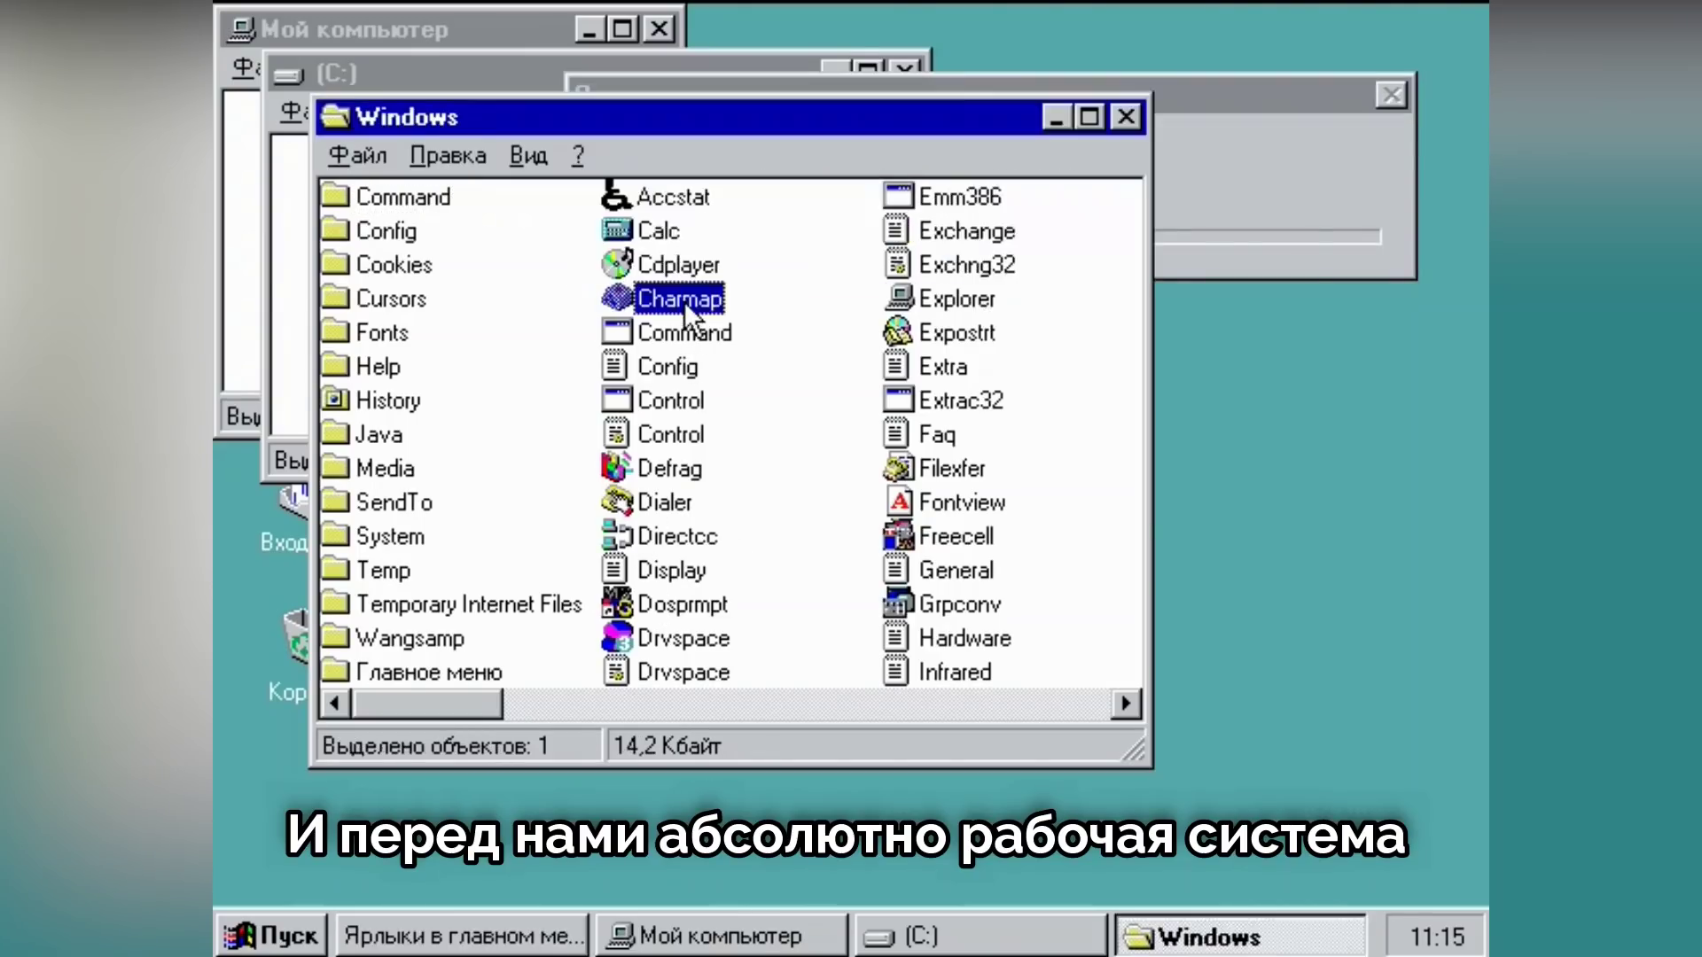
left_click(1224, 189)
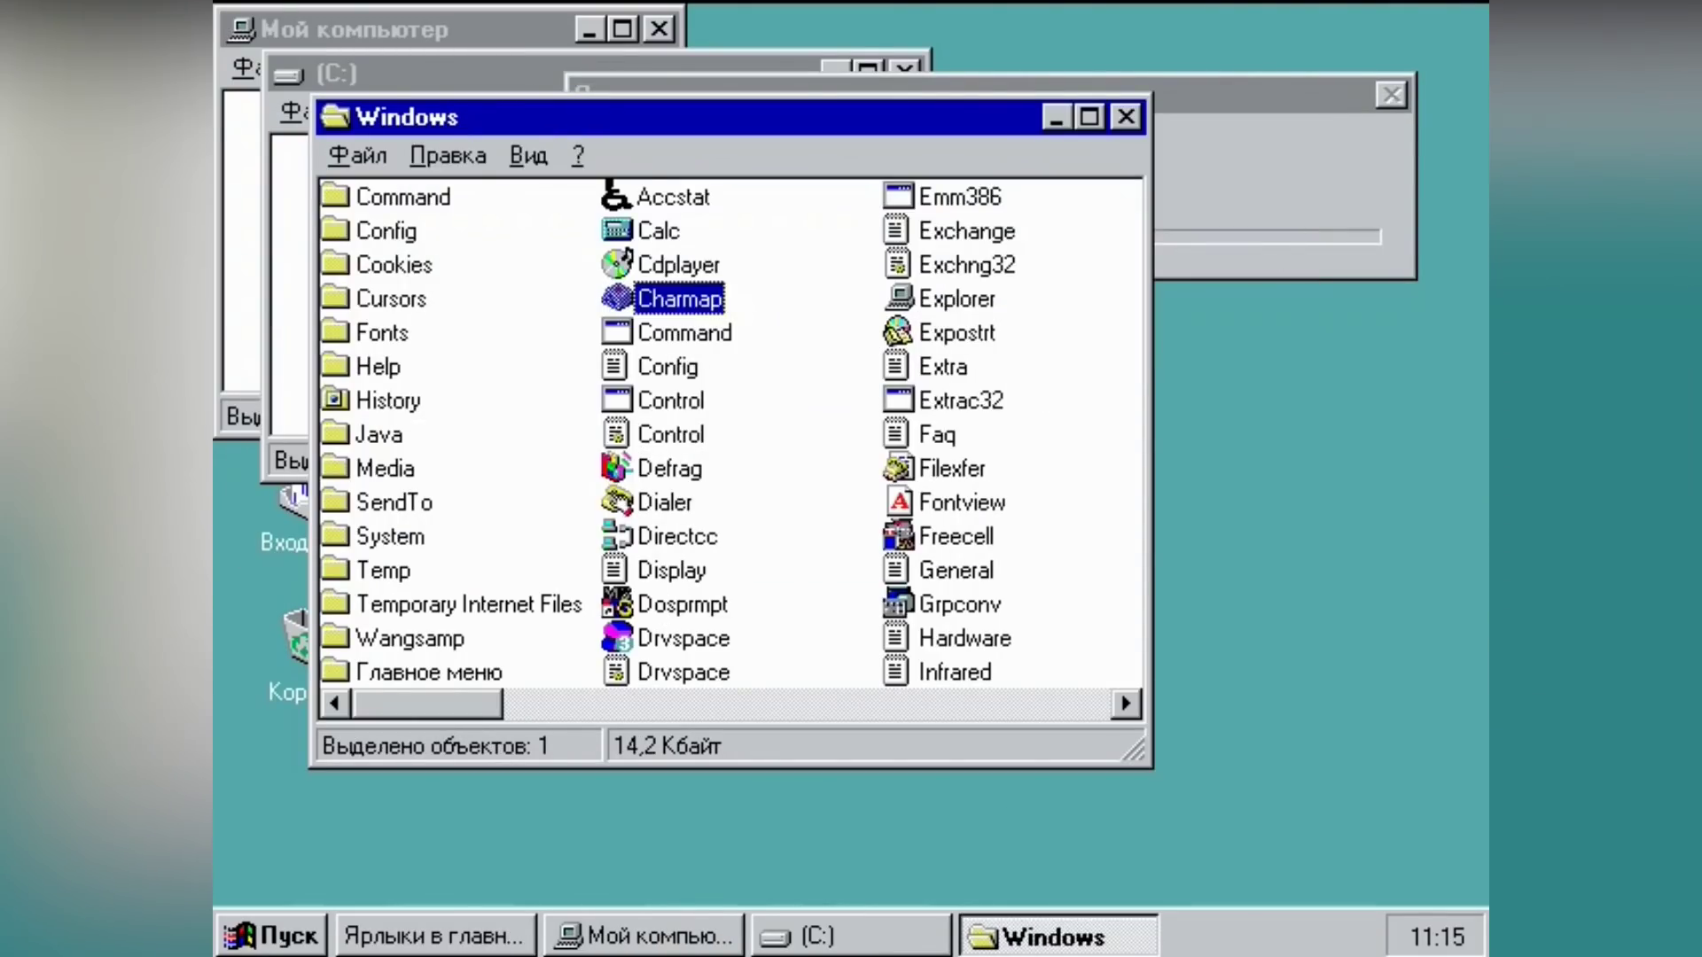
Step: Launch FreeCell, deal game number 18901, then quit the game
double_click(961, 538)
left_click(257, 67)
left_click(301, 129)
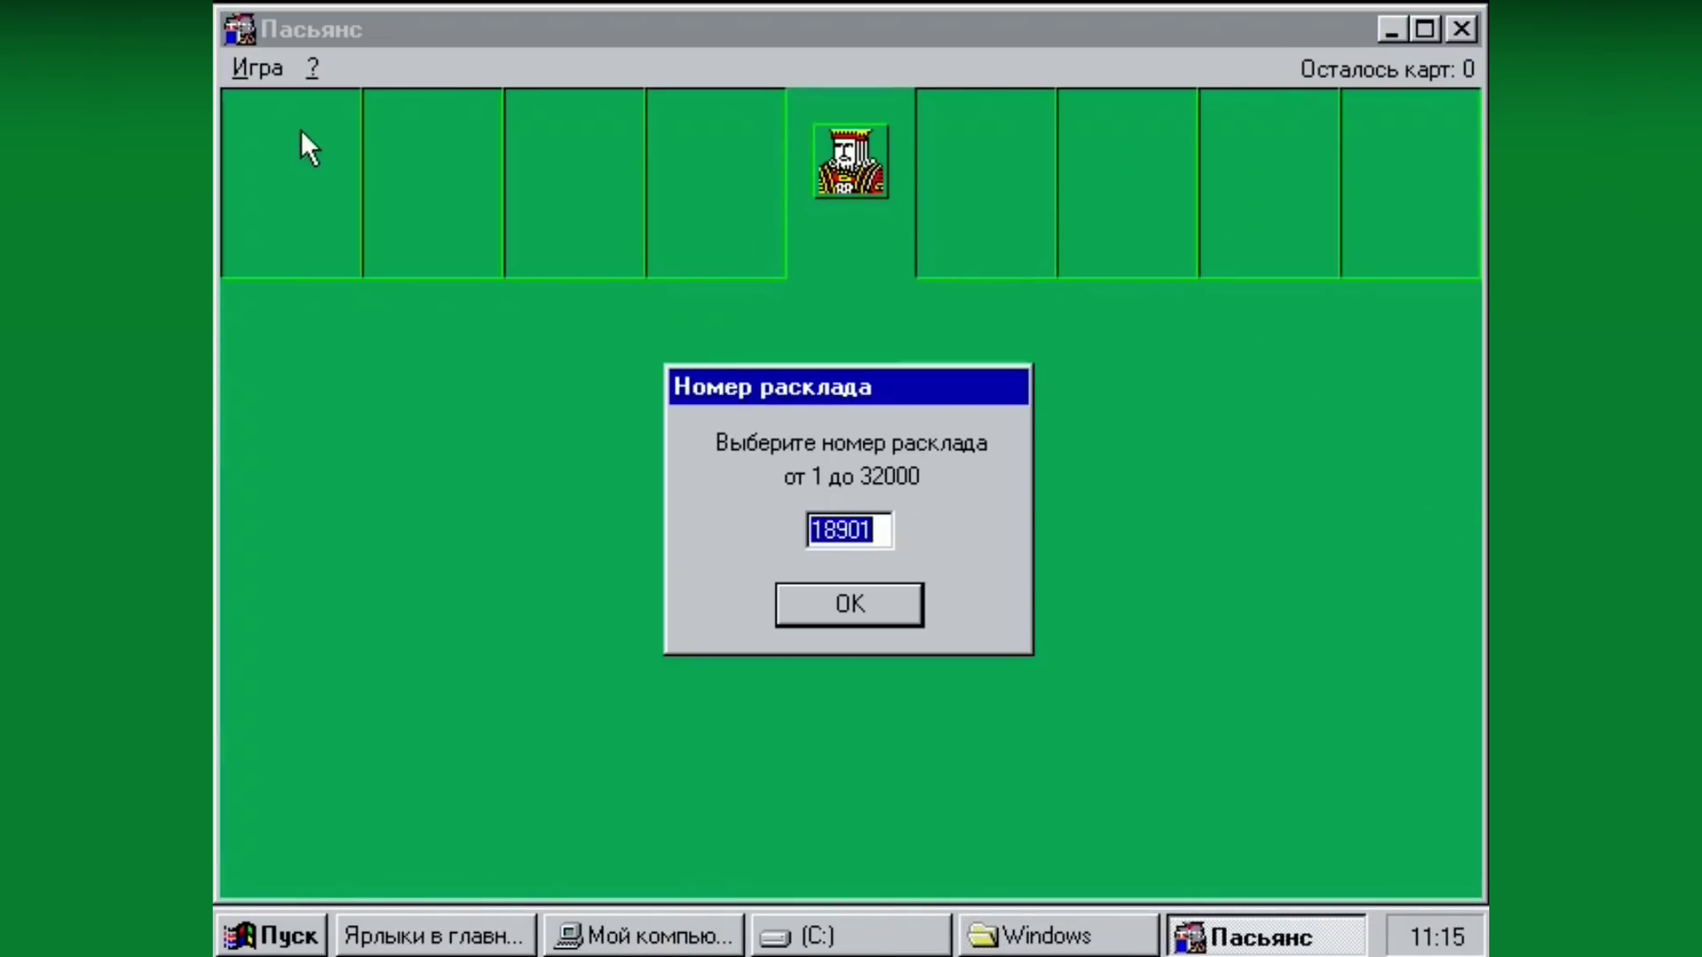
left_click(861, 606)
left_click(1461, 30)
left_click(798, 596)
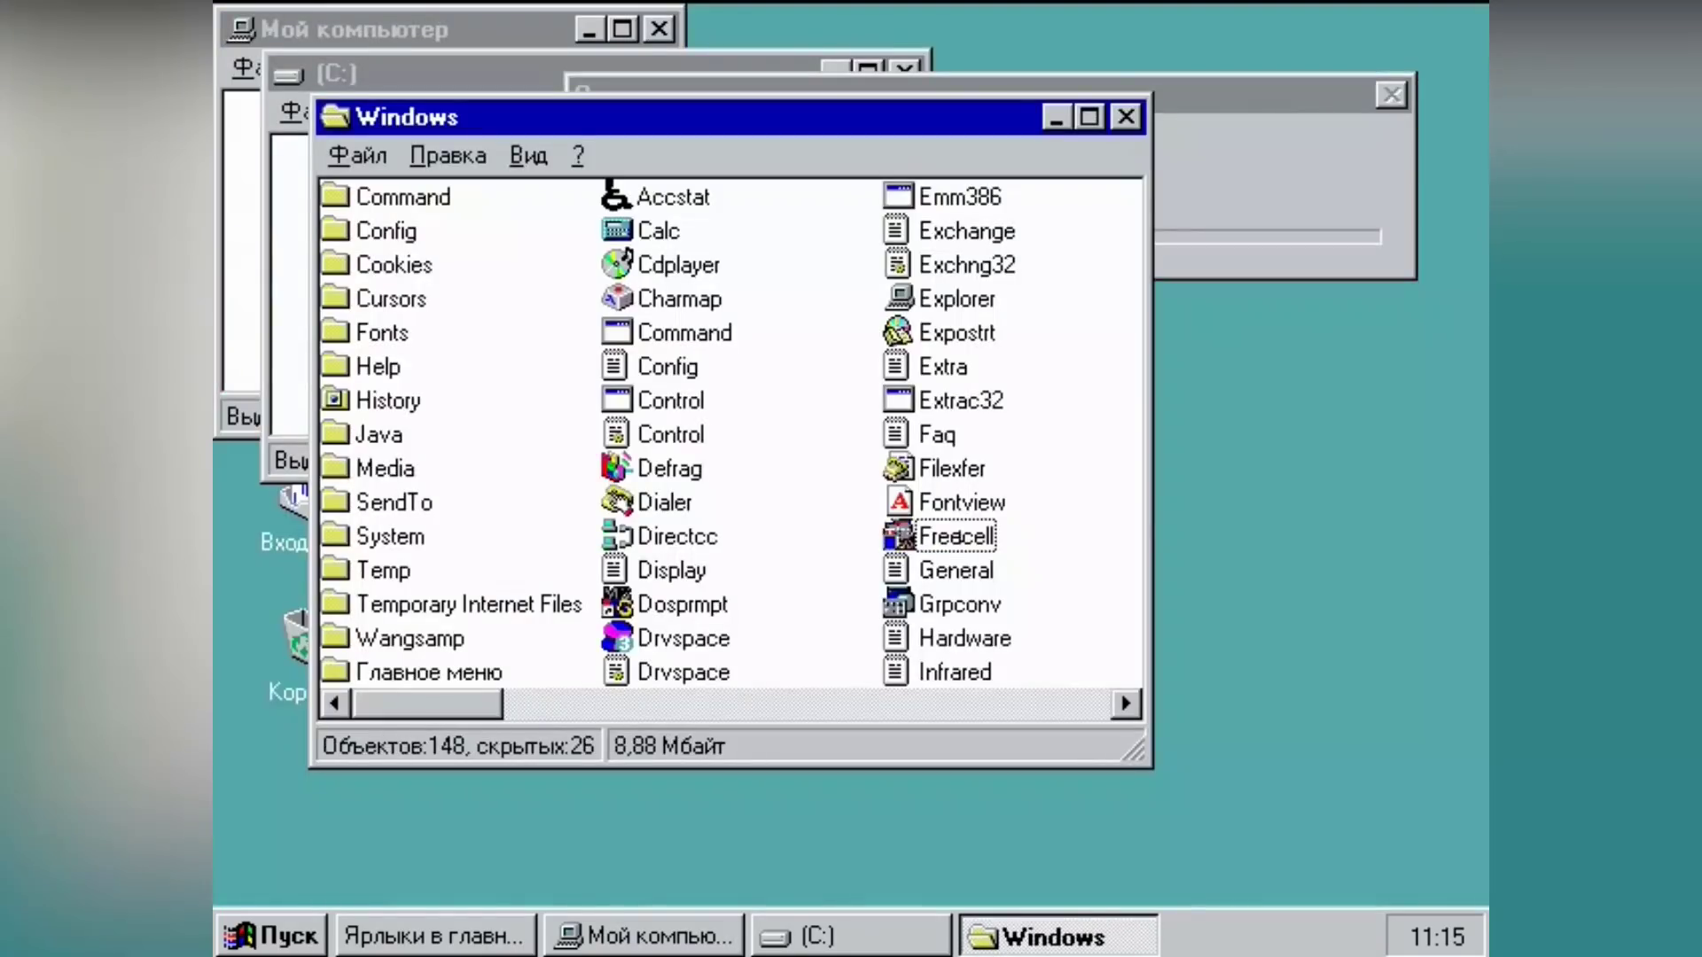
Step: Close the Windows, C: and My Computer folder windows
left_click(1129, 114)
left_click(908, 67)
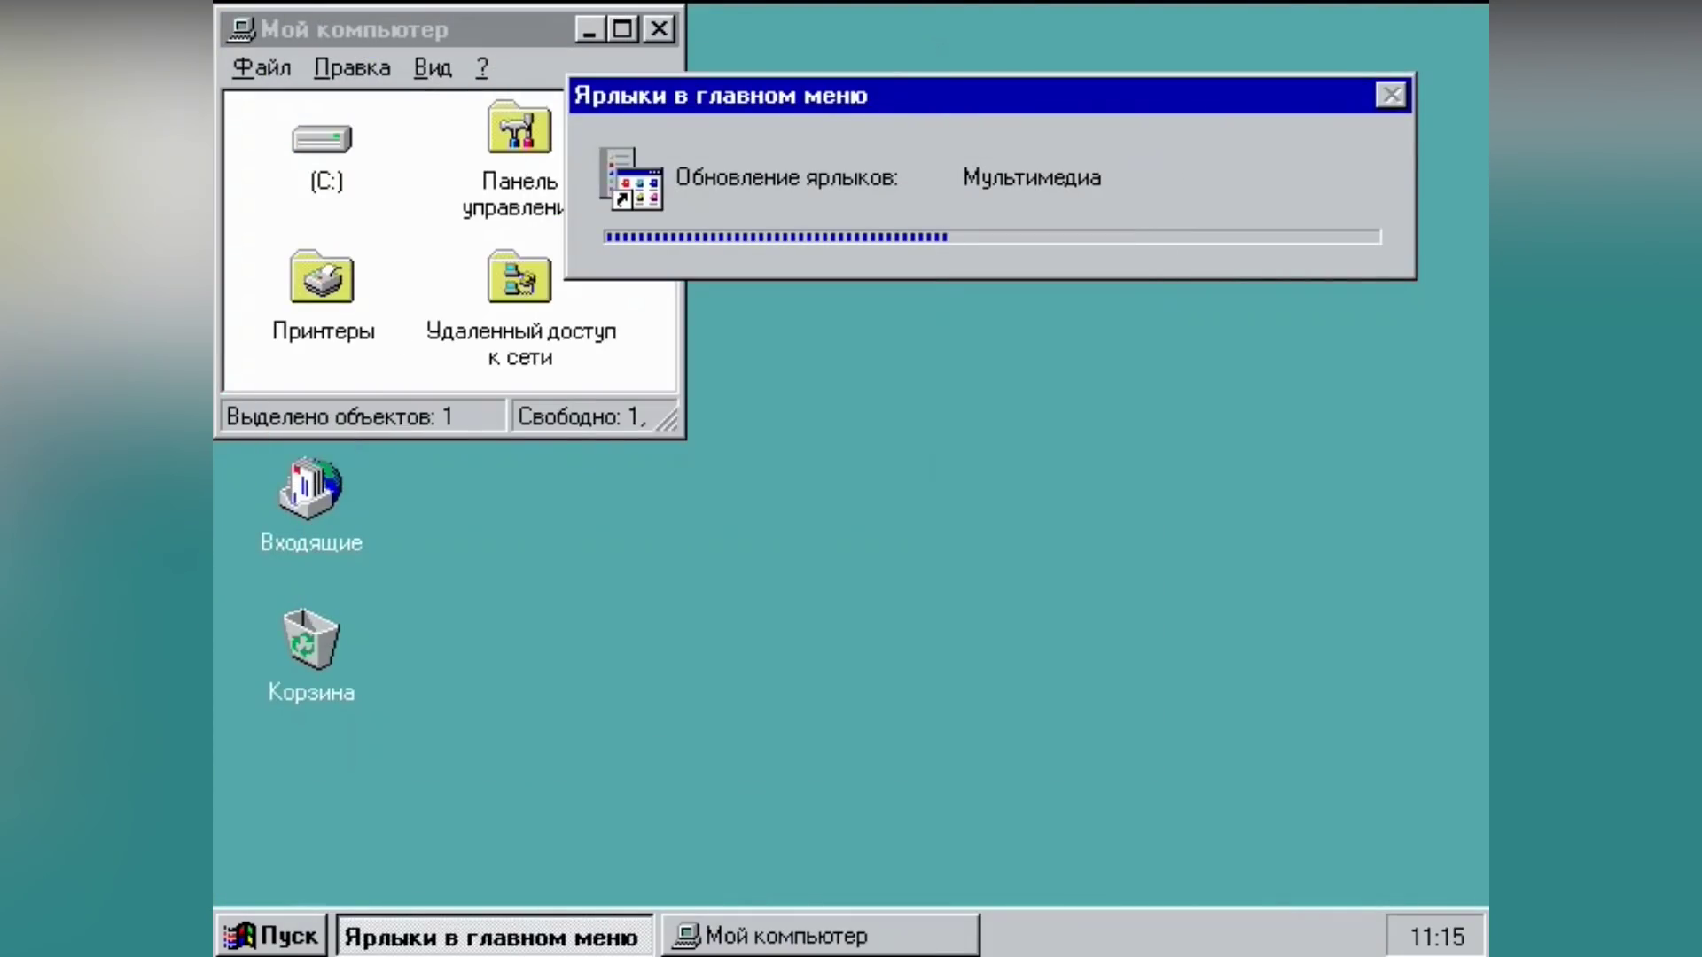
left_click(659, 30)
left_click(275, 936)
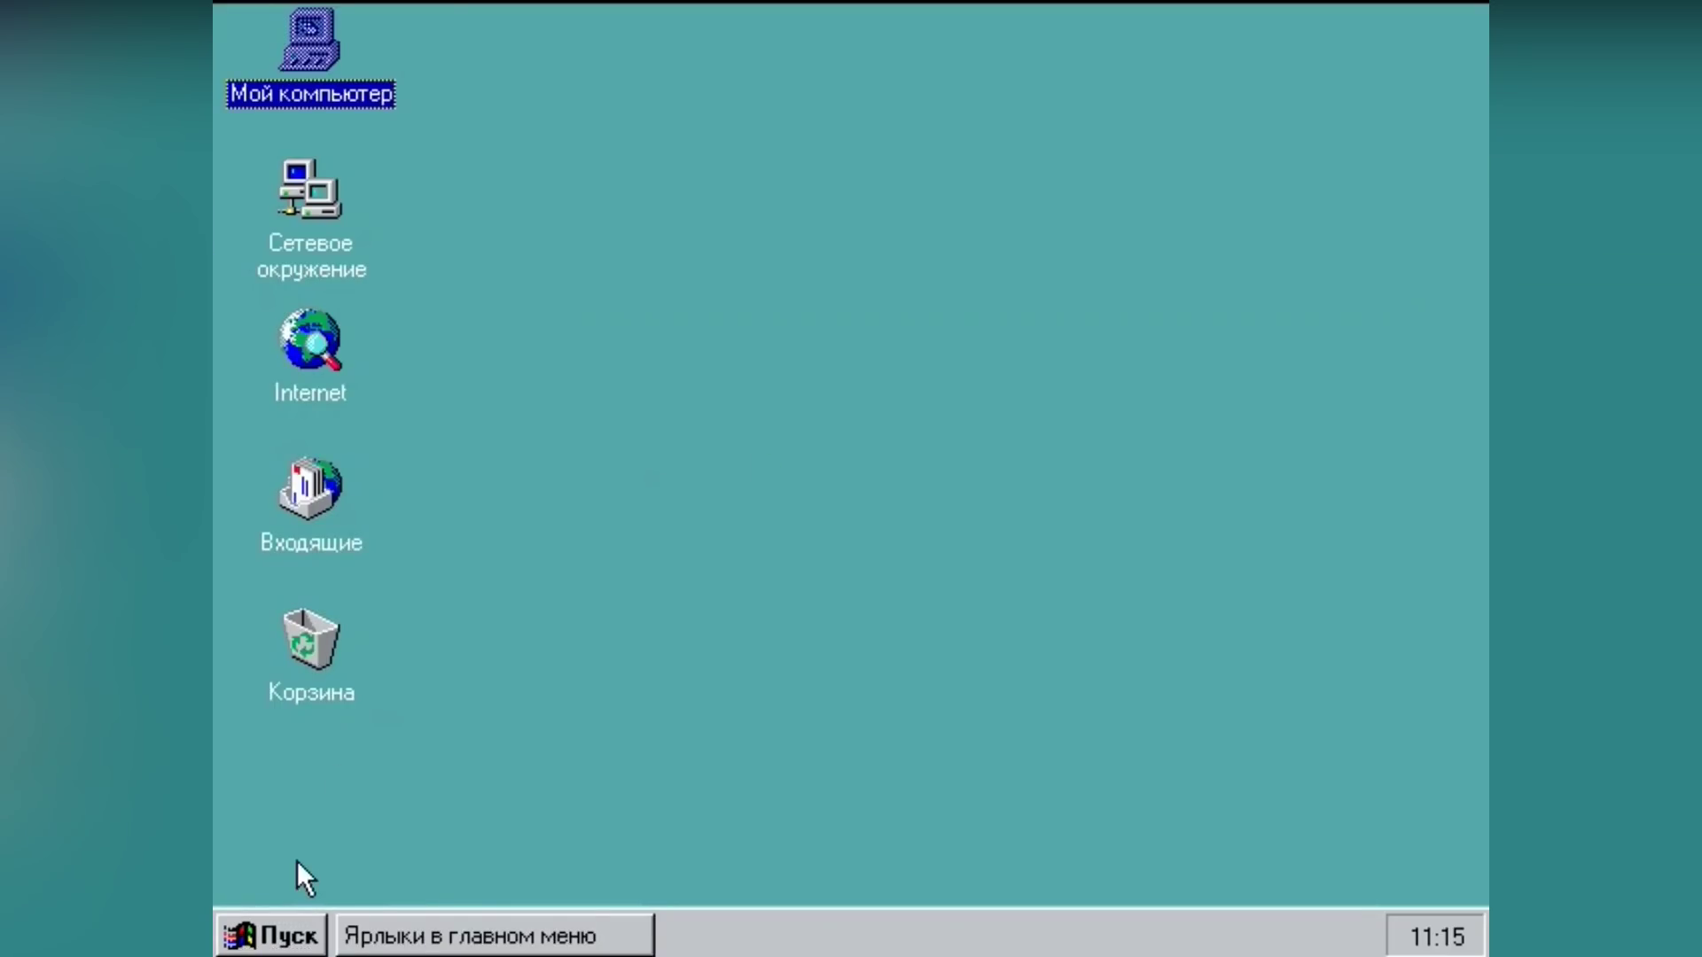
Step: Log off via Завершение работы, choosing to log on under another name, and confirm
key("super")
mouse_move(408, 411)
mouse_move(762, 445)
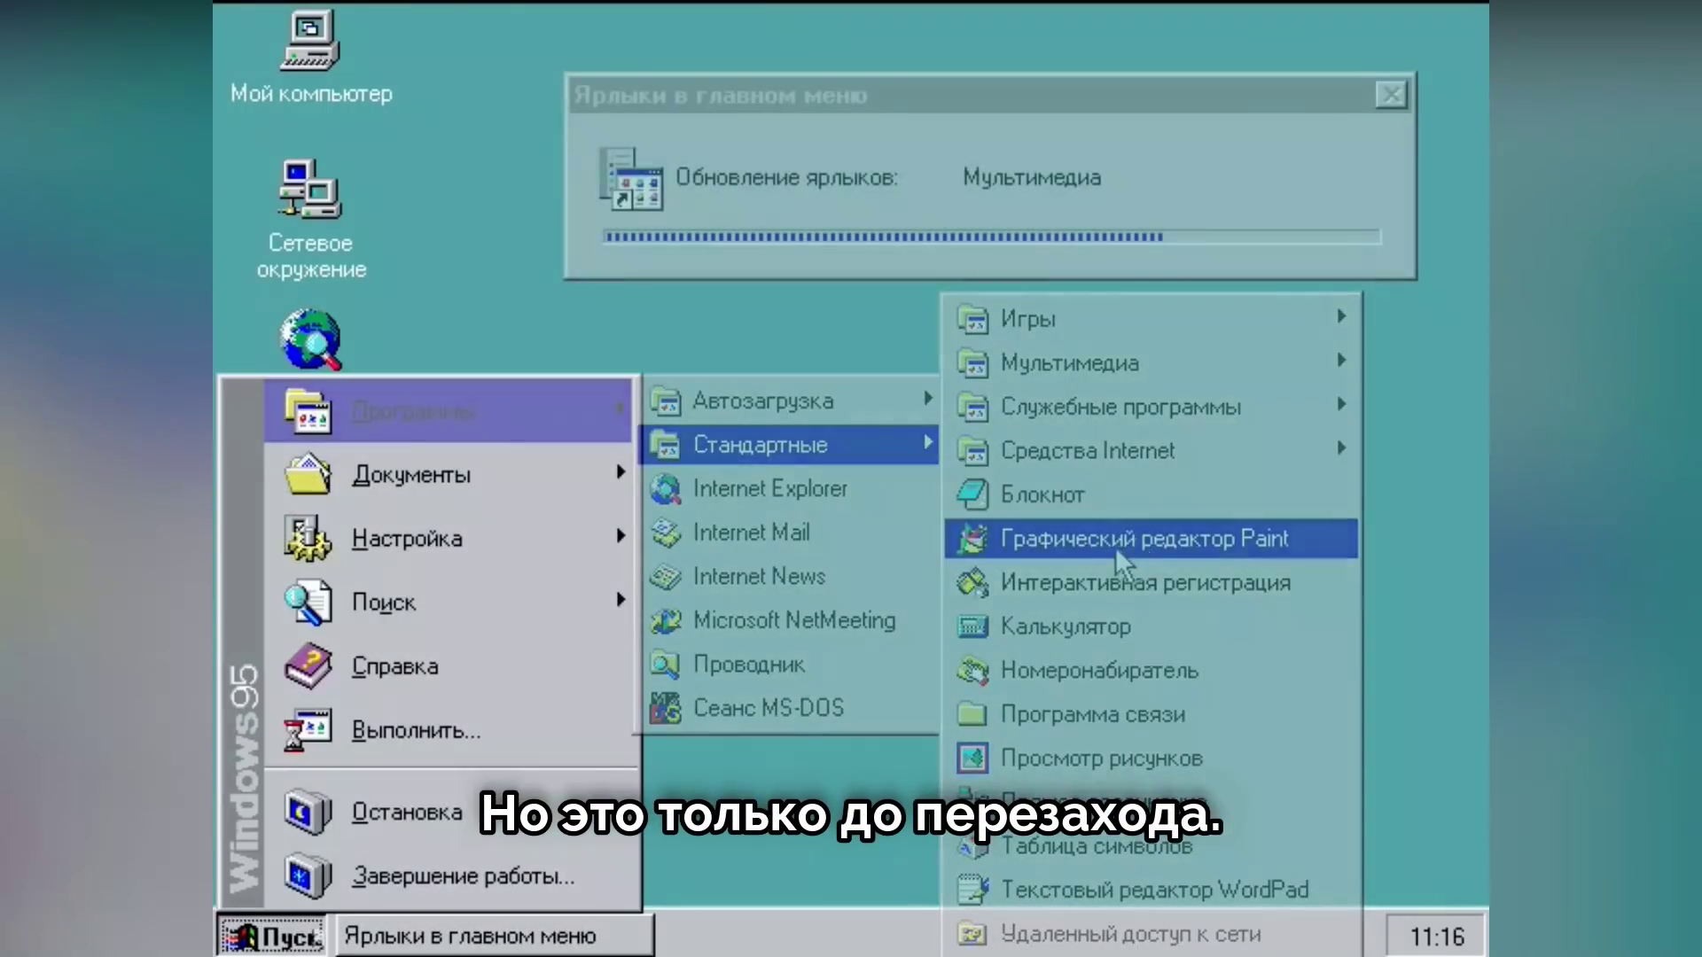
key("Escape")
key("Escape")
key("Escape")
key("alt+F4")
left_click(786, 536)
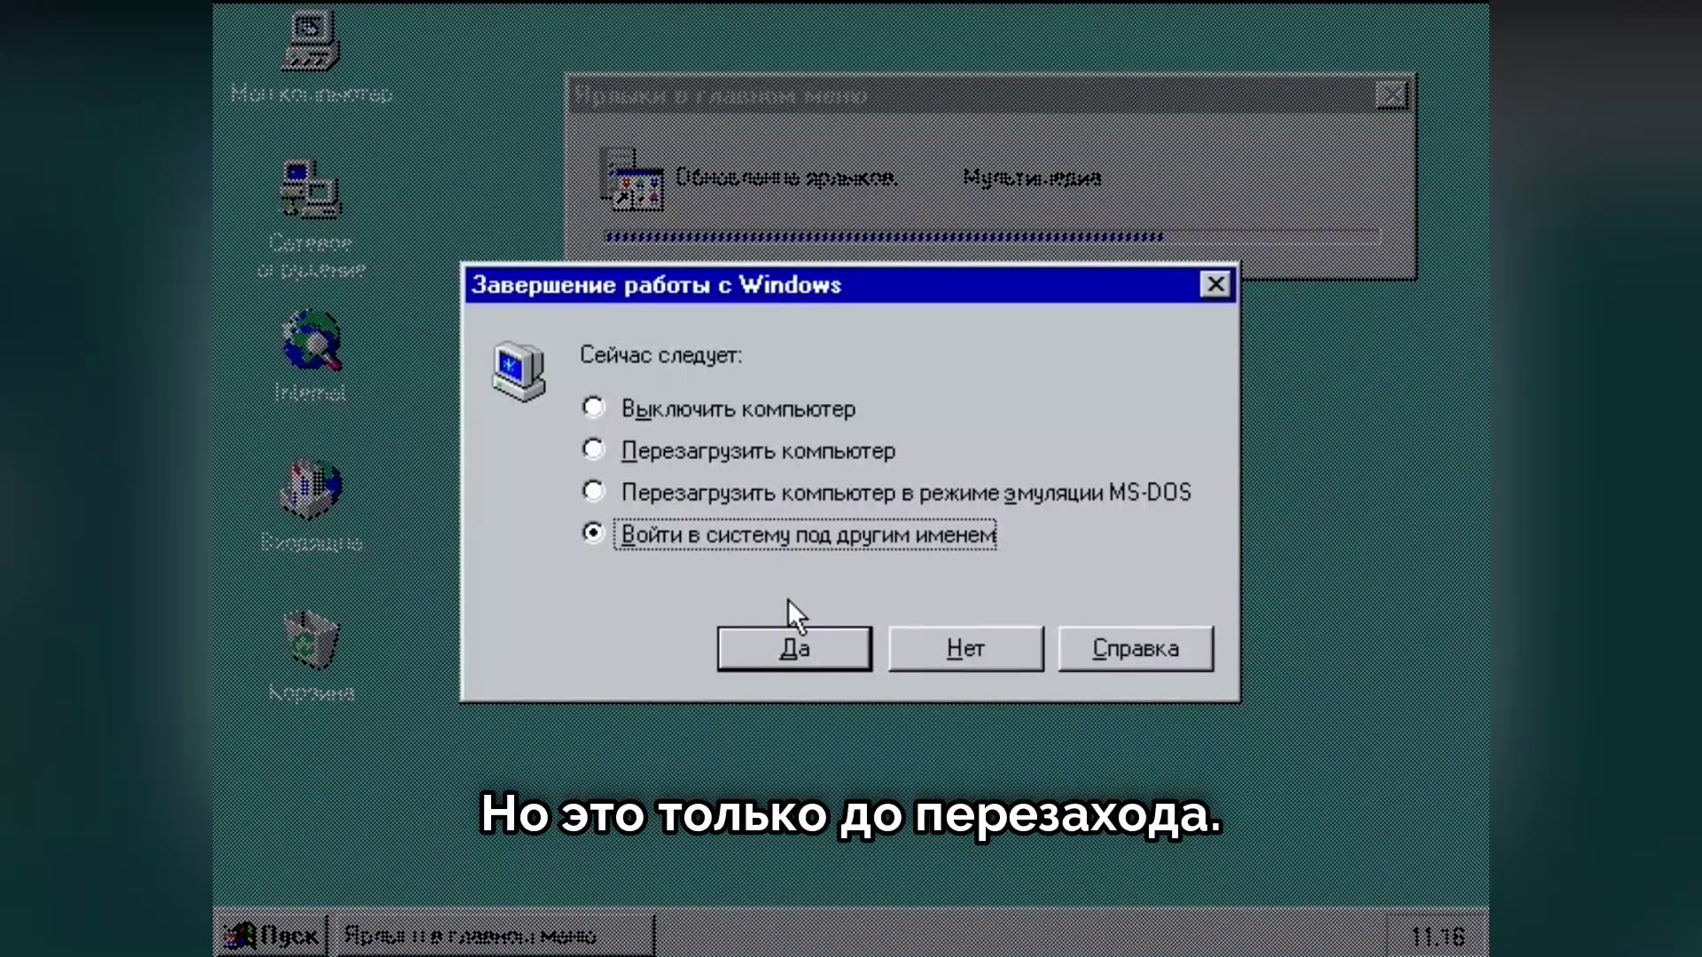
left_click(832, 657)
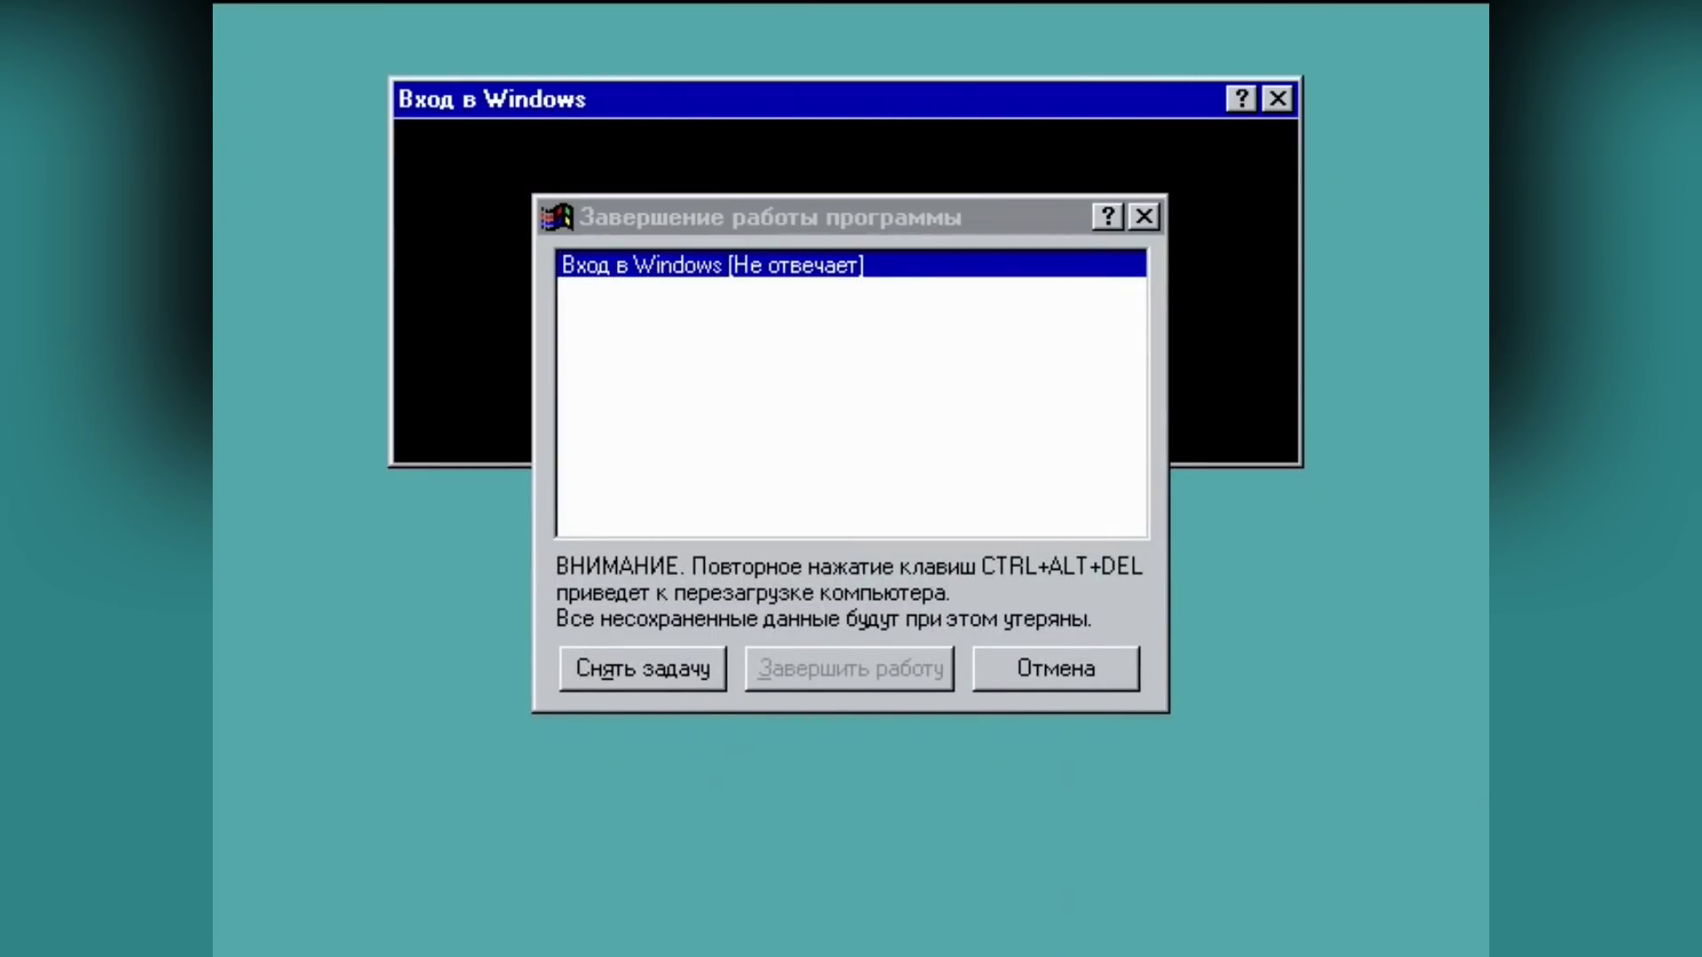
Step: End the unresponsive logon task and dismiss the fatal exception 06 screen
left_click(828, 450)
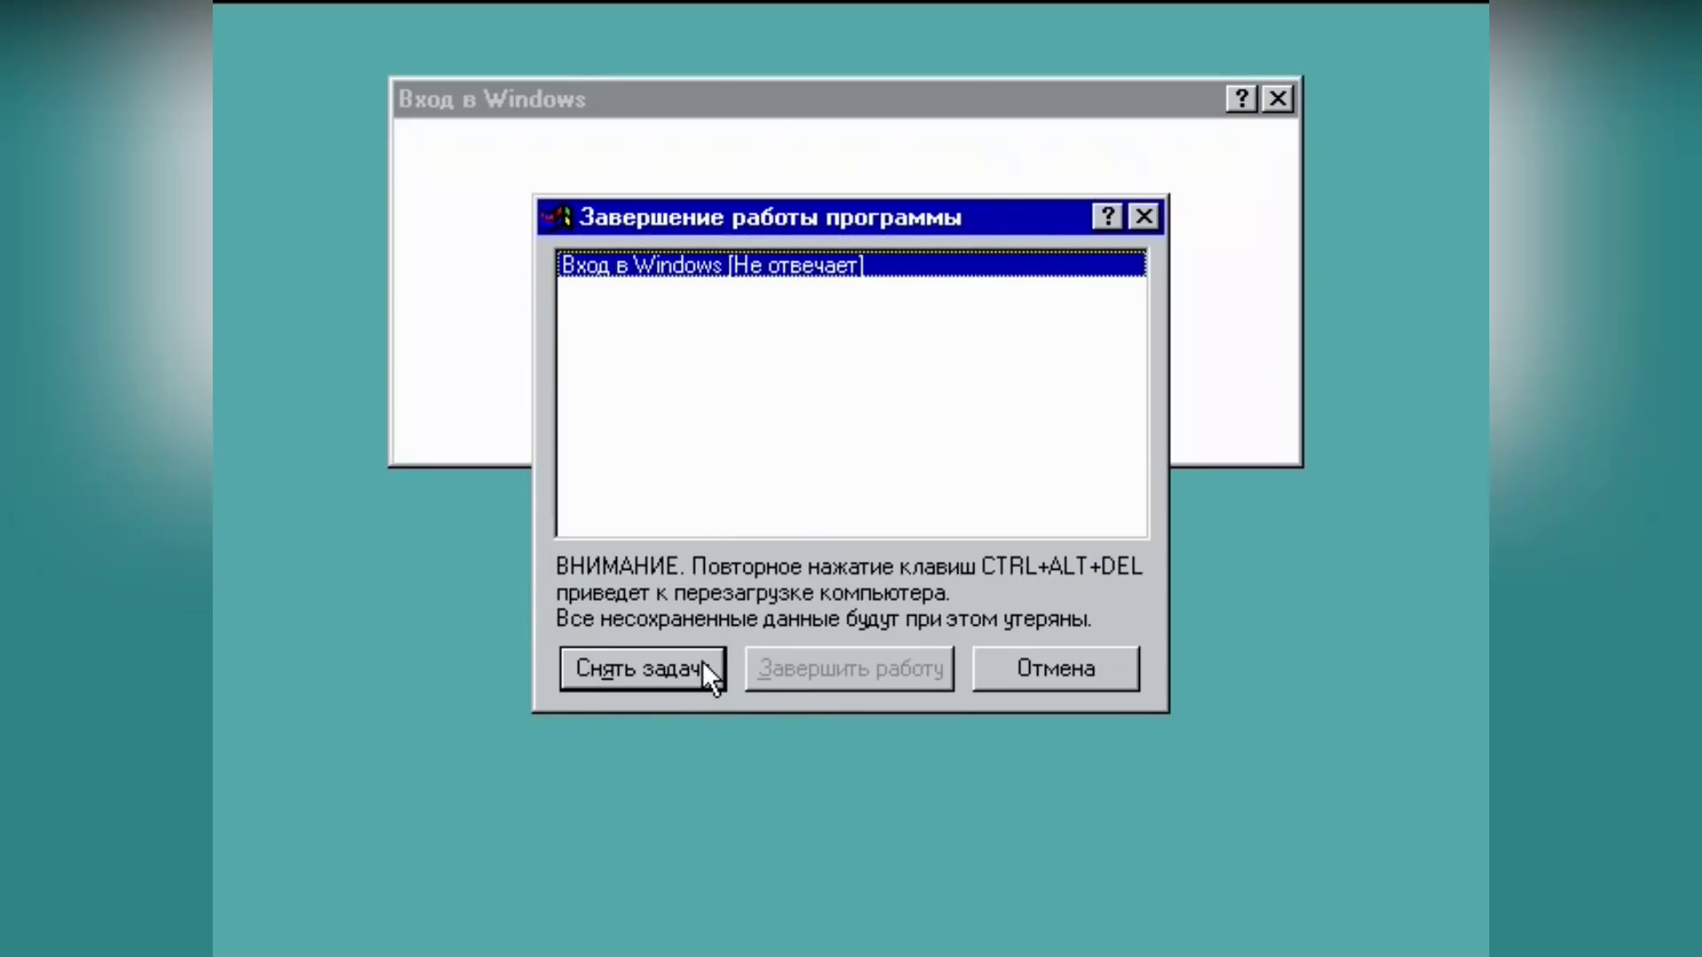
left_click(702, 661)
left_click(744, 592)
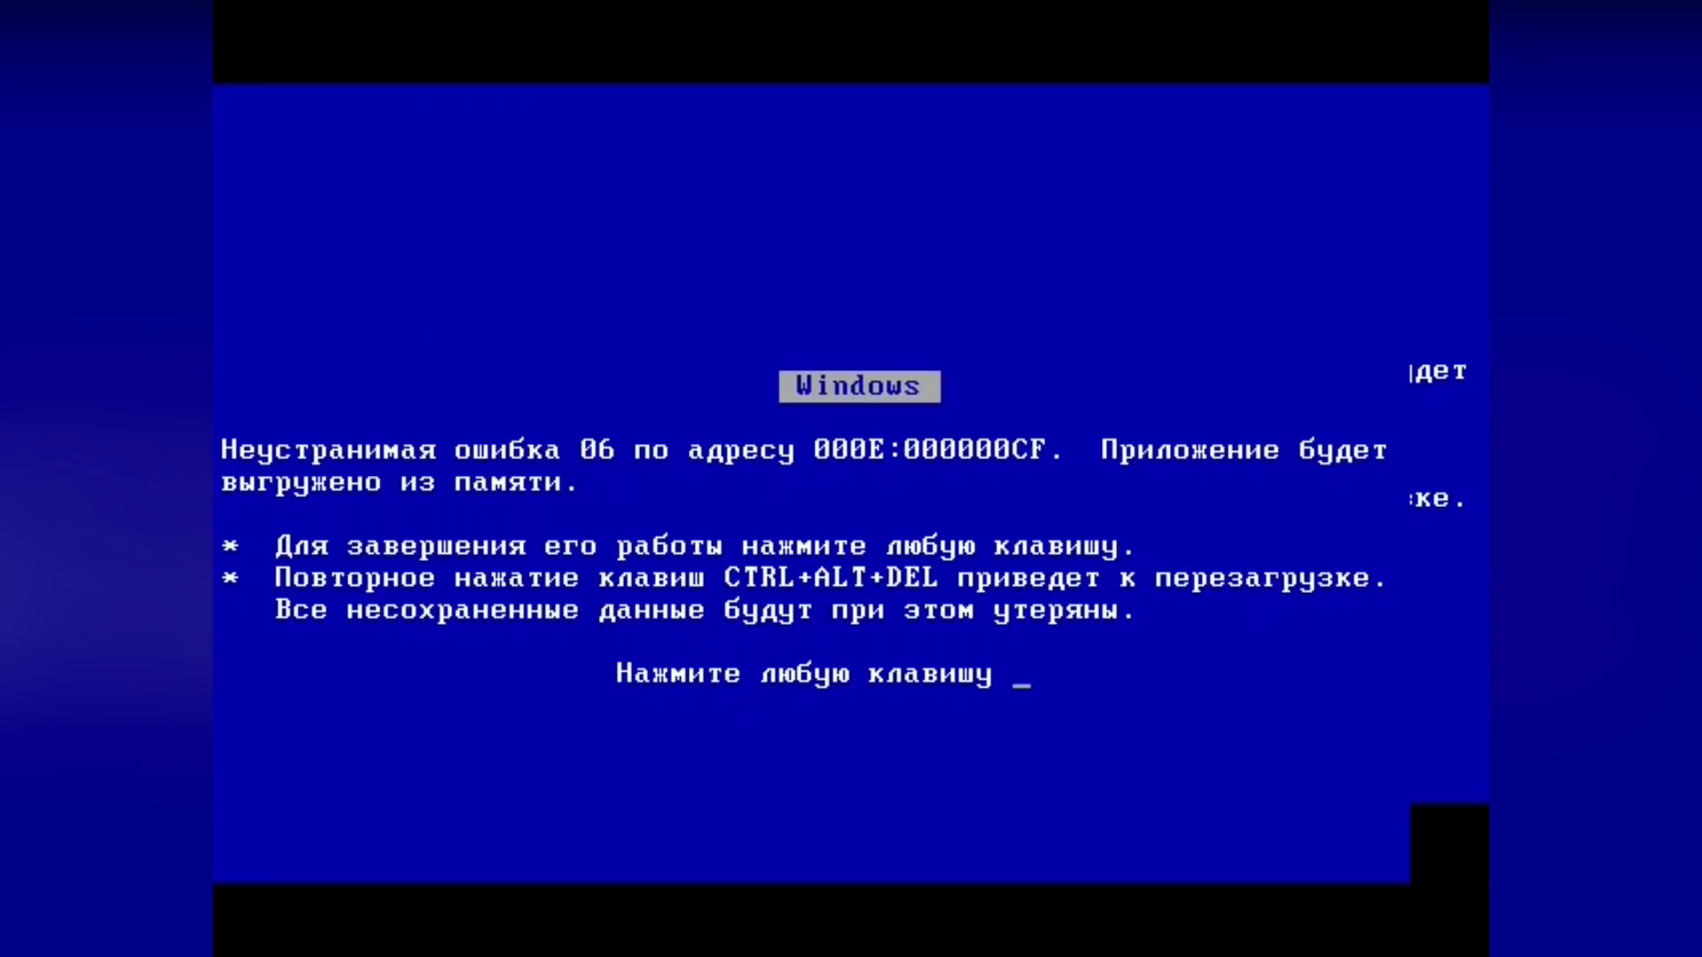
key("Return")
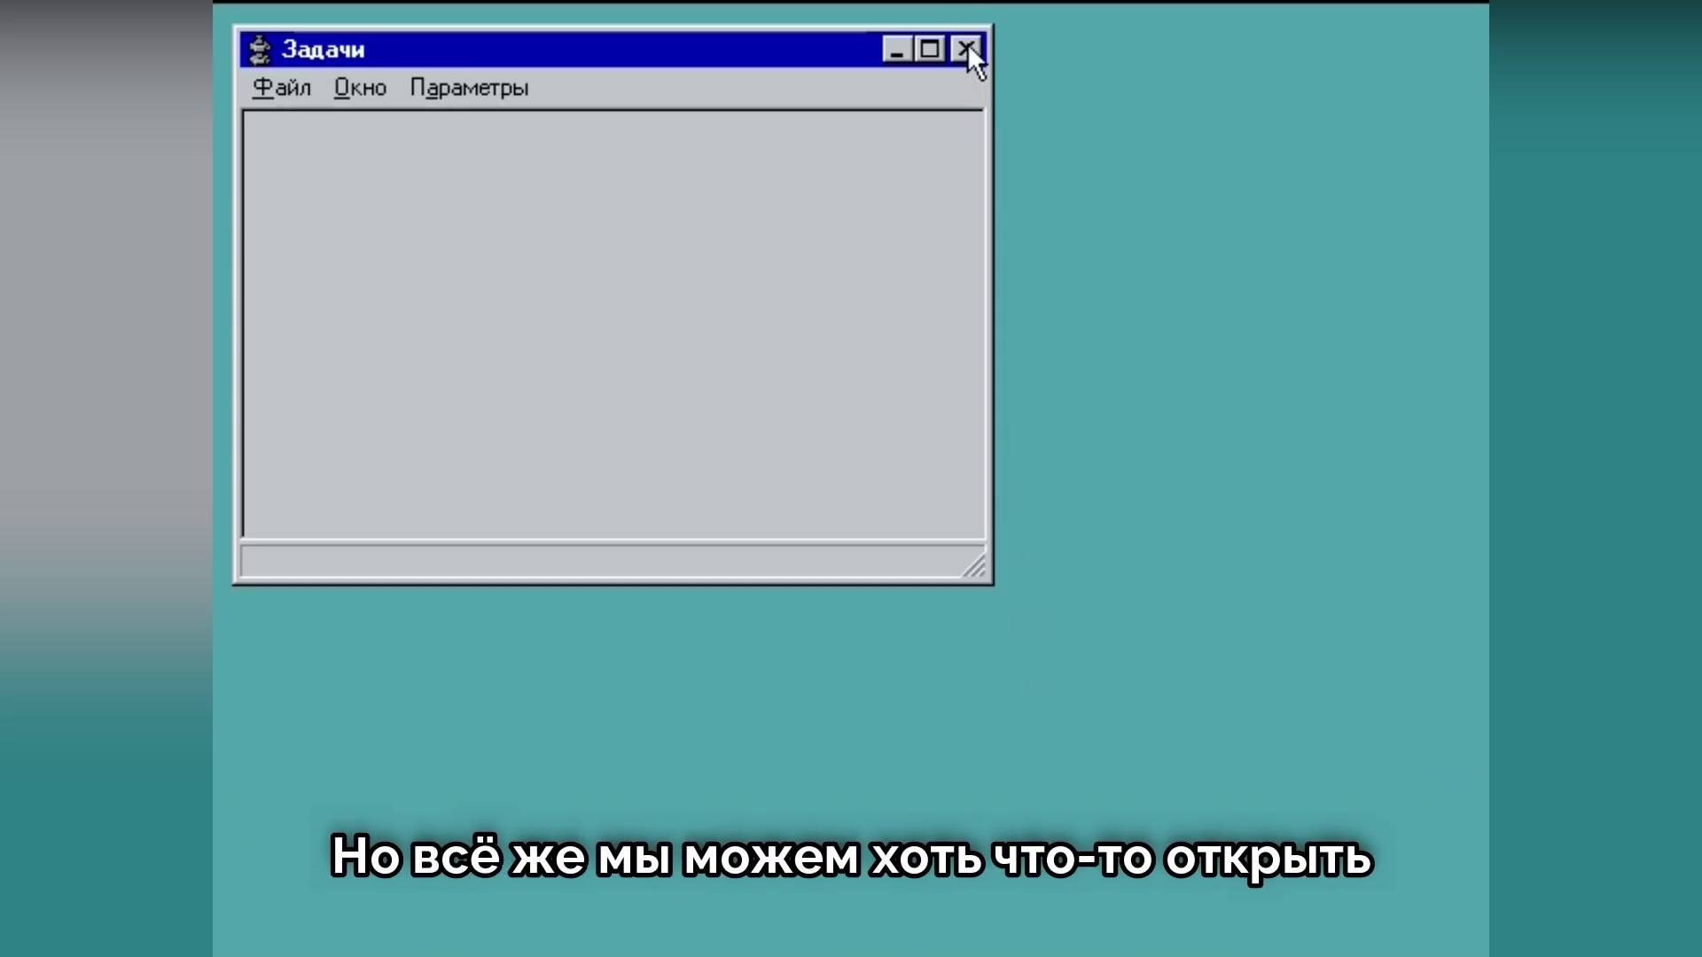
Step: Relaunch explorer from Task Manager, view the crash details, and close the error messages
left_click(966, 49)
left_click(301, 97)
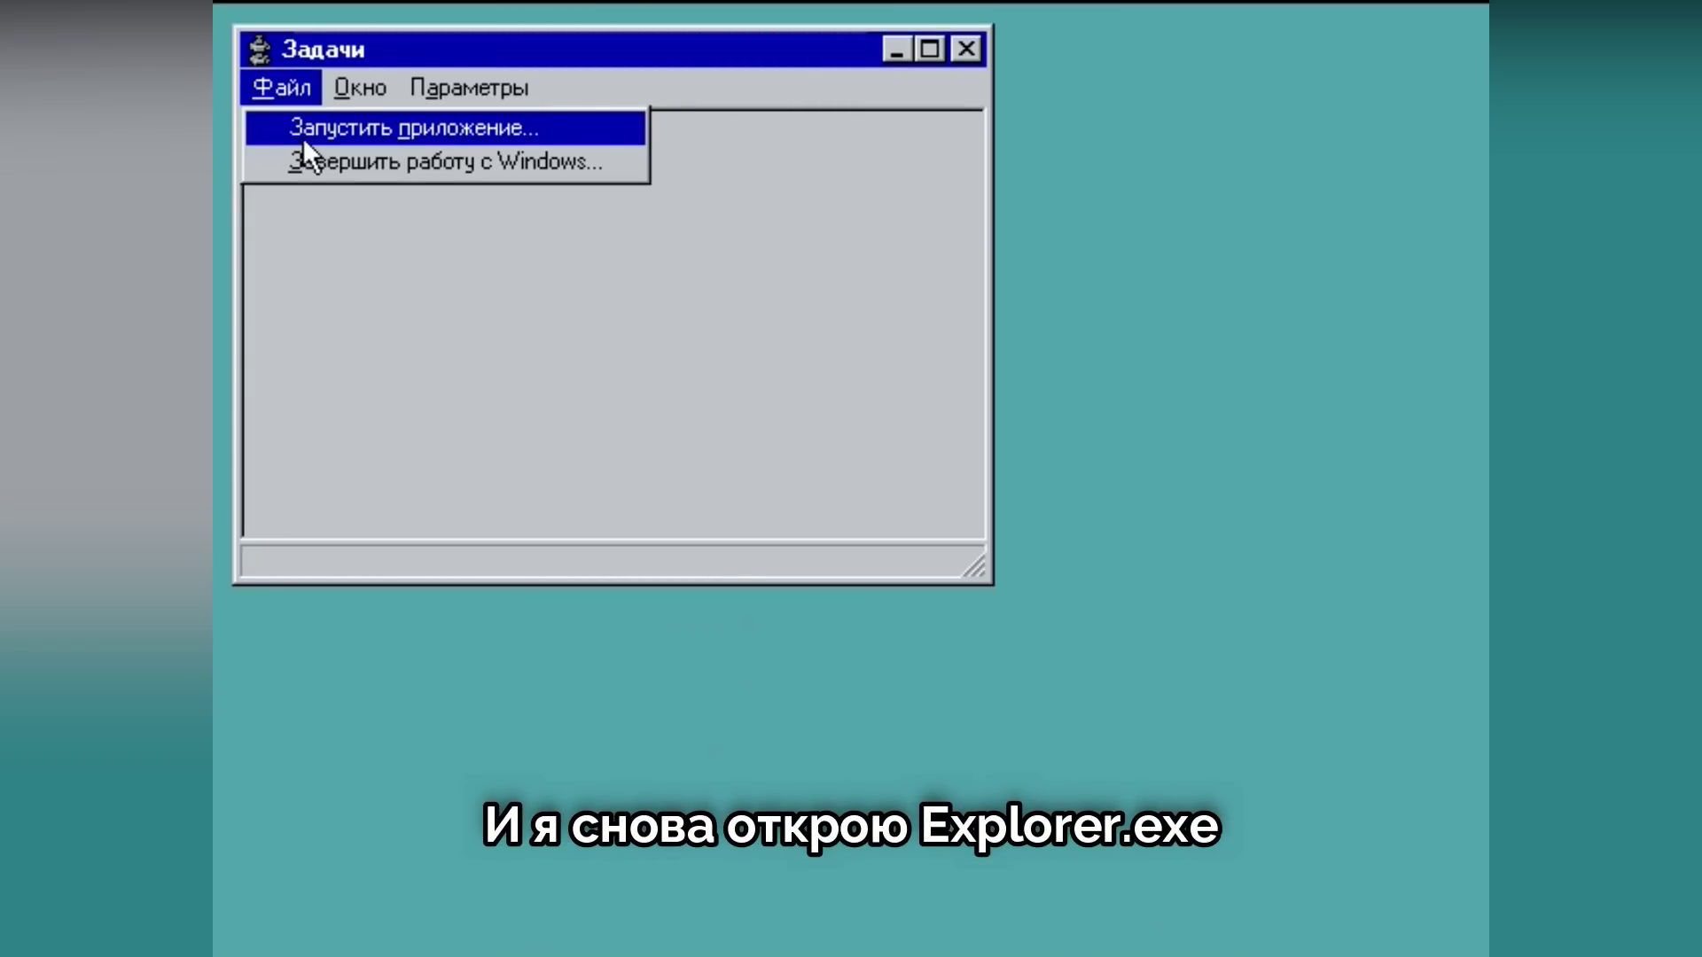
left_click(306, 129)
key("Return")
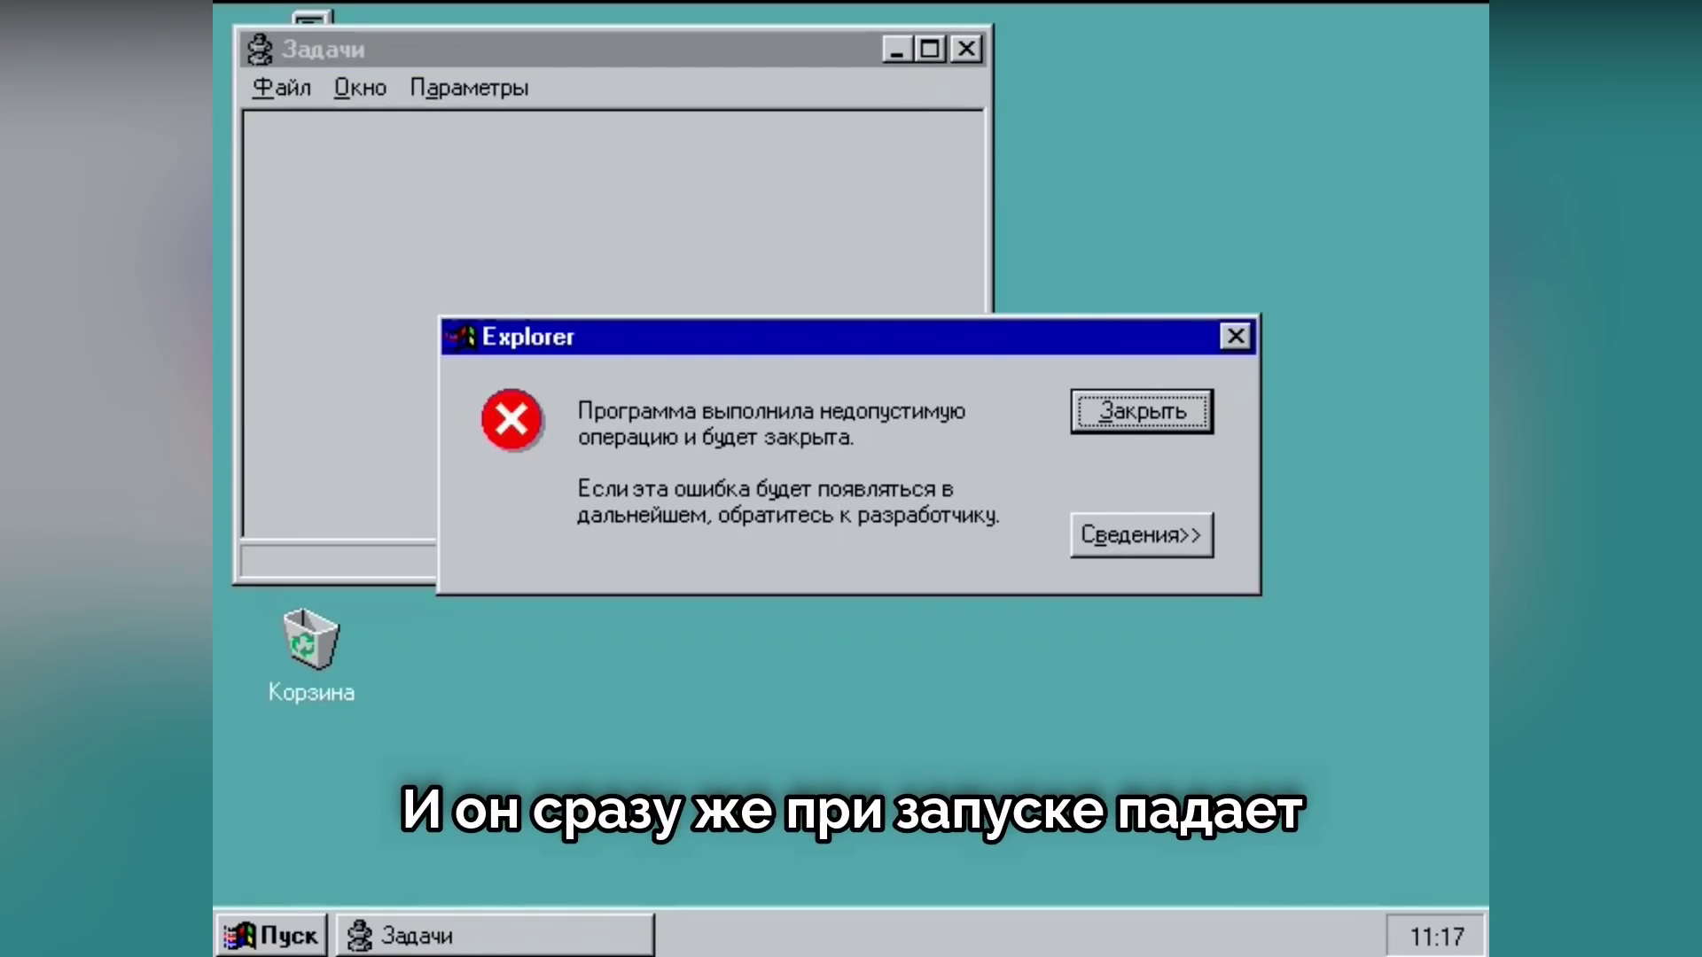
left_click(302, 935)
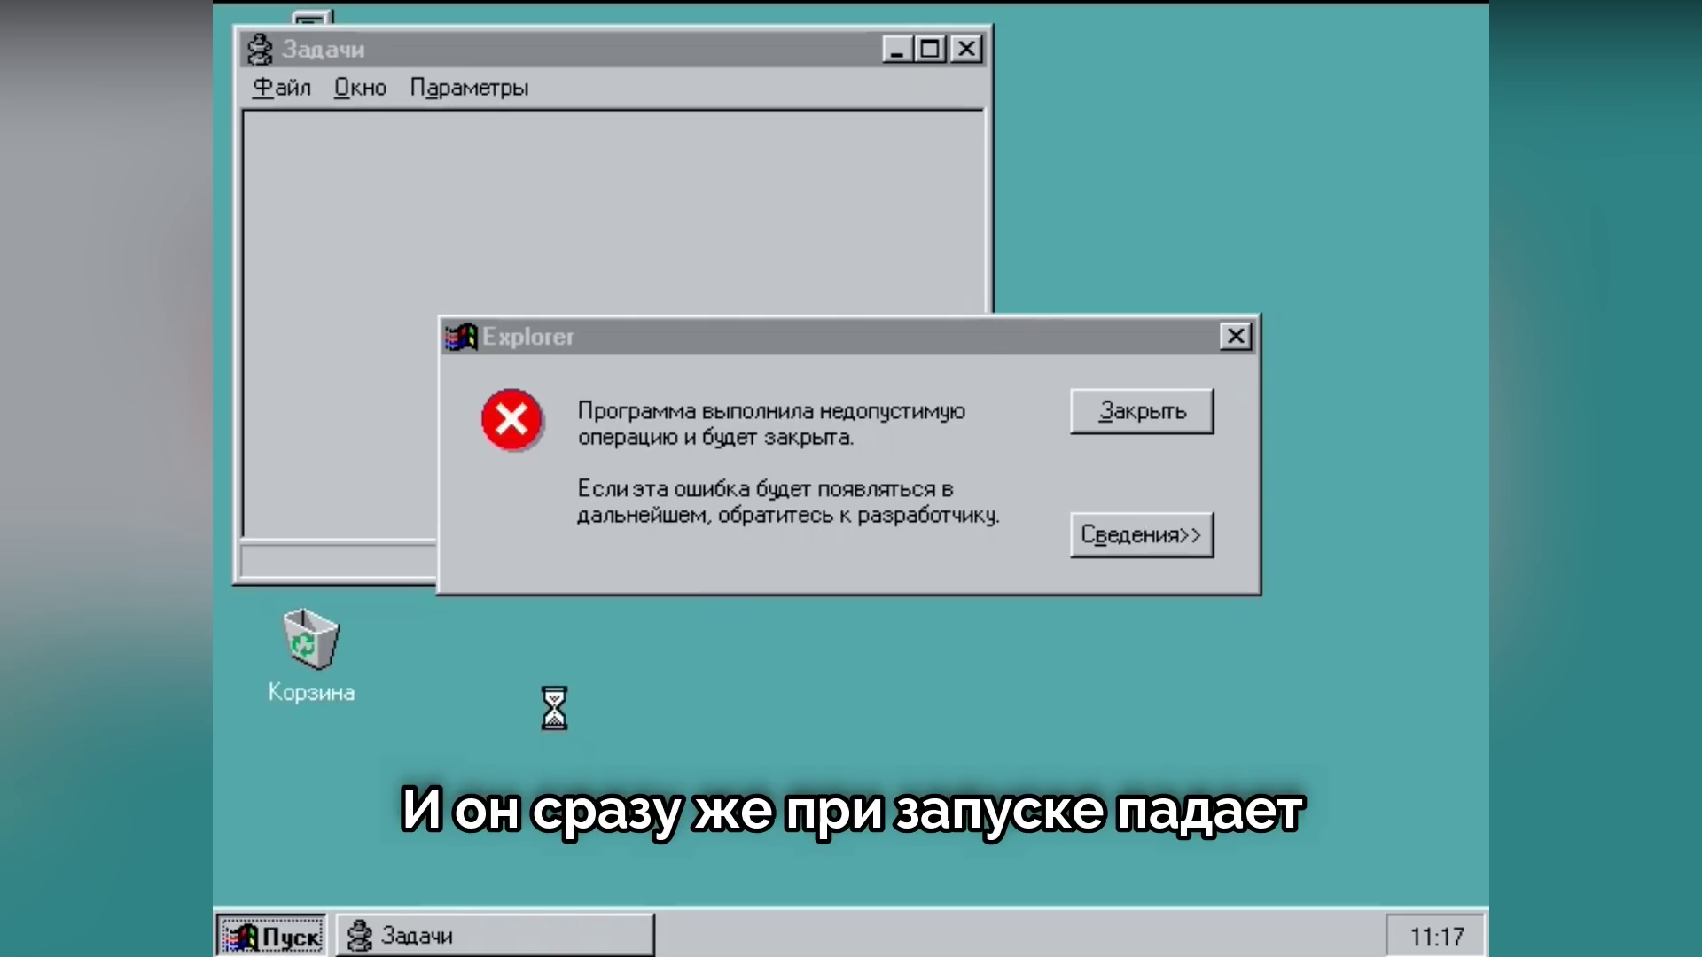
left_click(1141, 536)
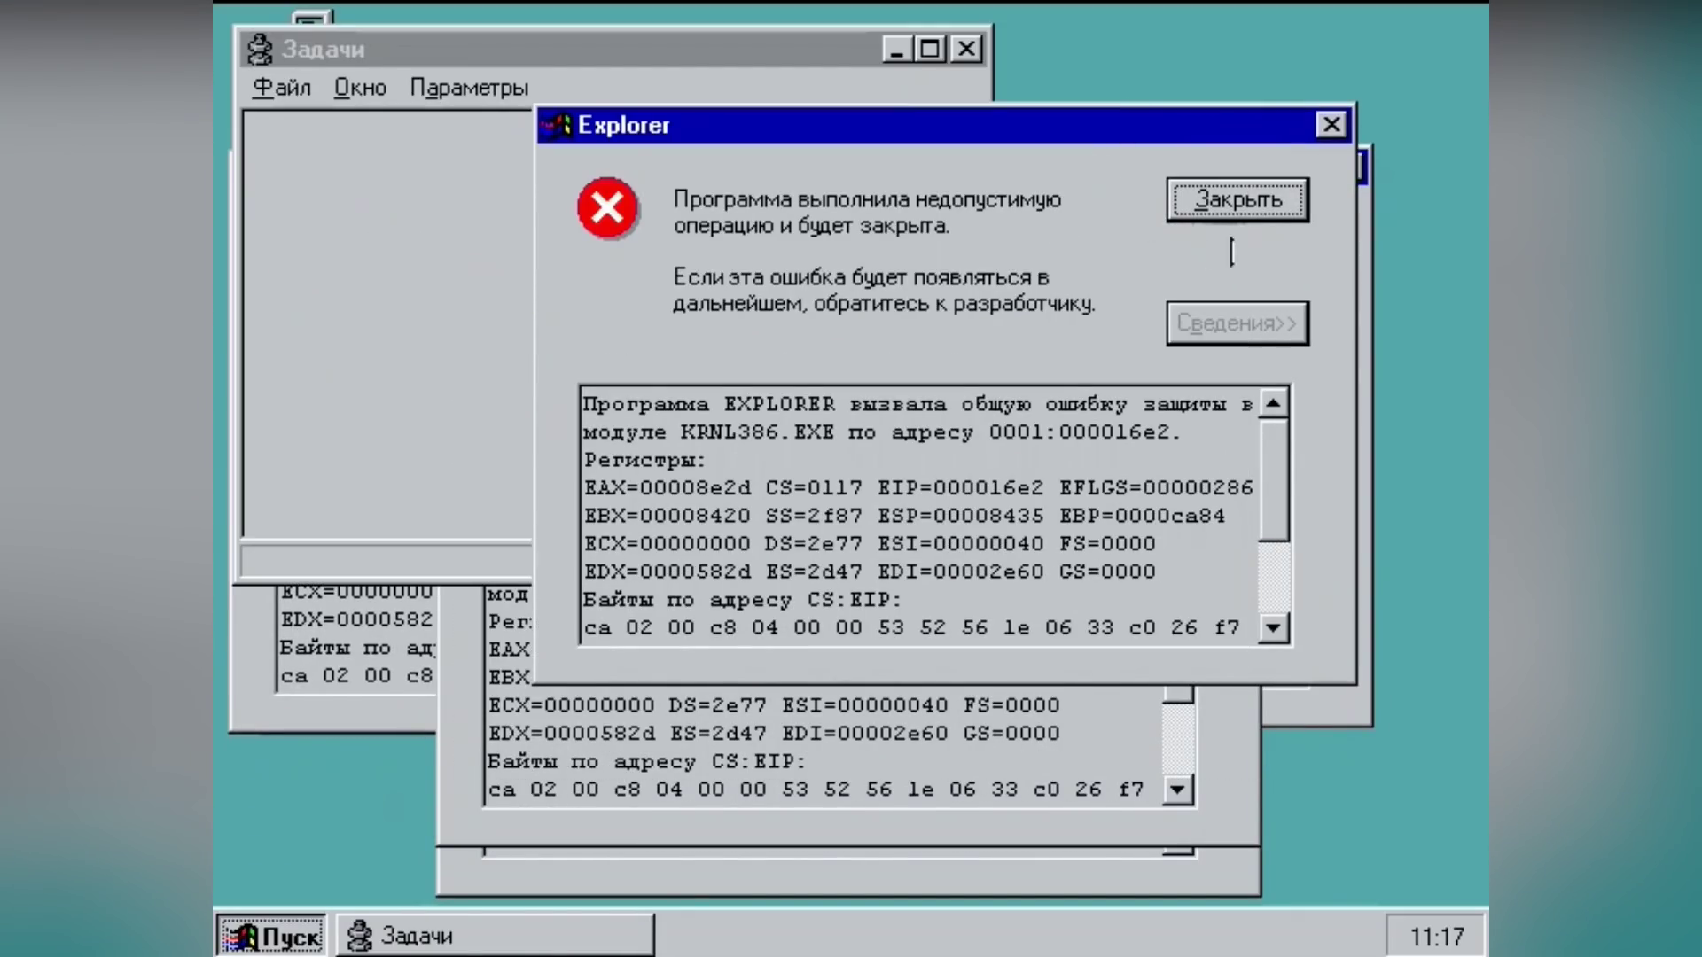
left_click(1235, 201)
left_click(1110, 406)
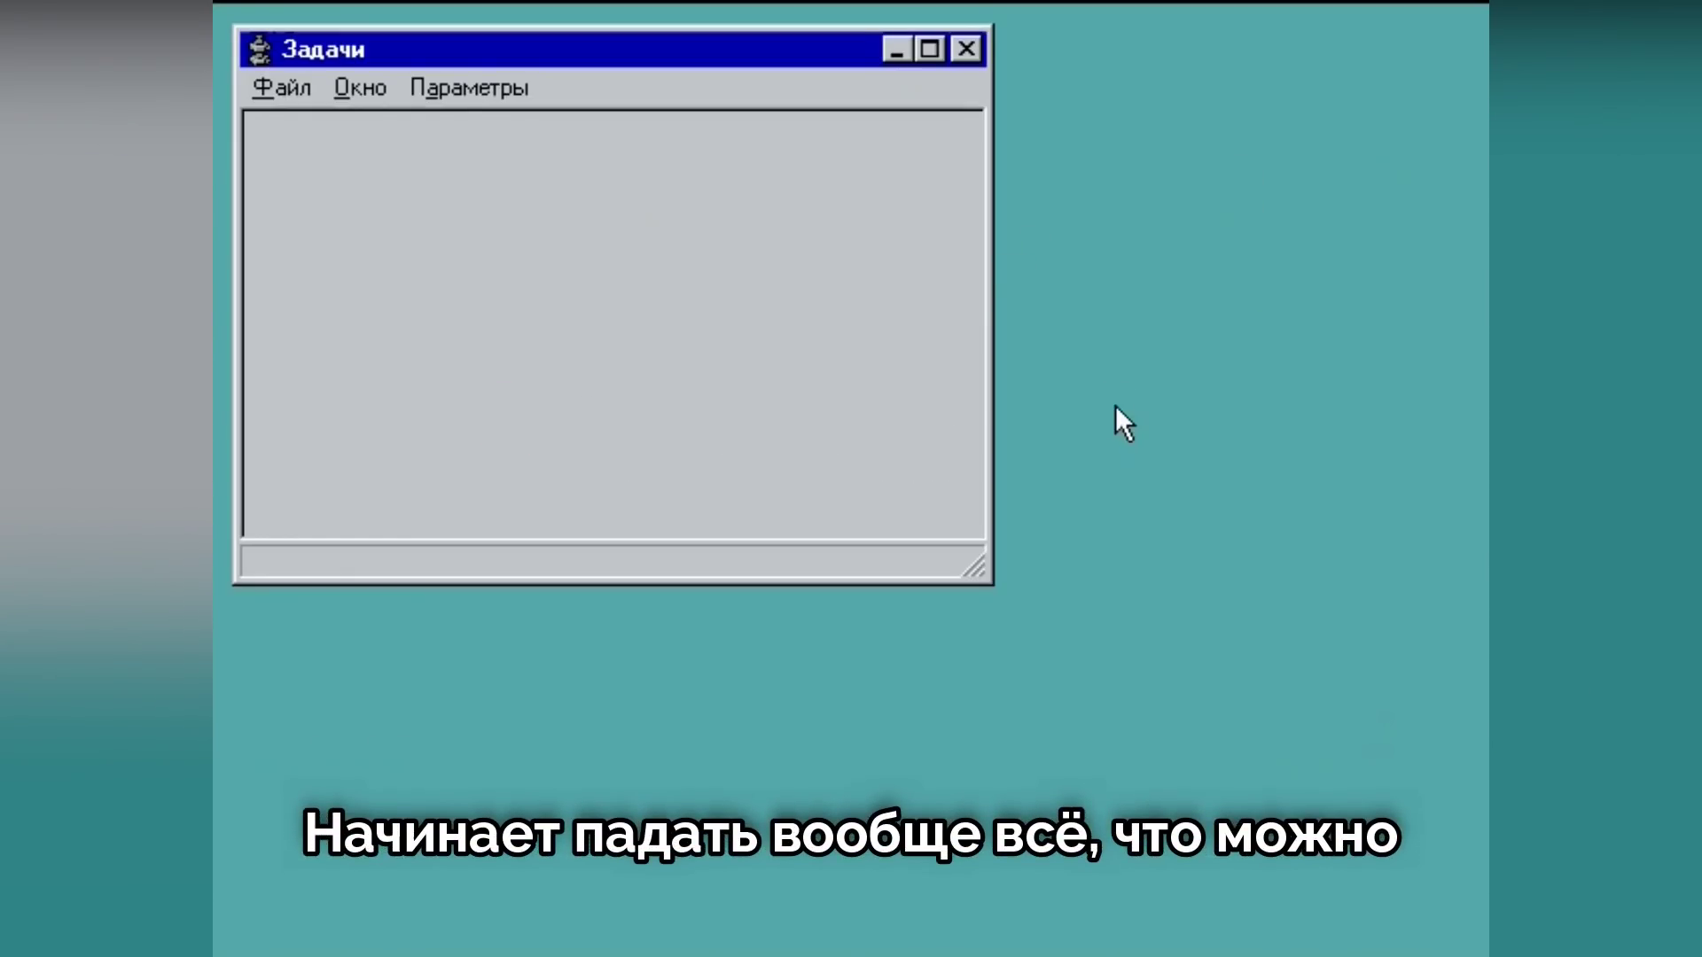
Step: Run the program 'control', then dismiss the resulting Taskman and Mmtask errors
left_click(273, 85)
left_click(306, 117)
type("contro")
key("BackSpace")
key("BackSpace")
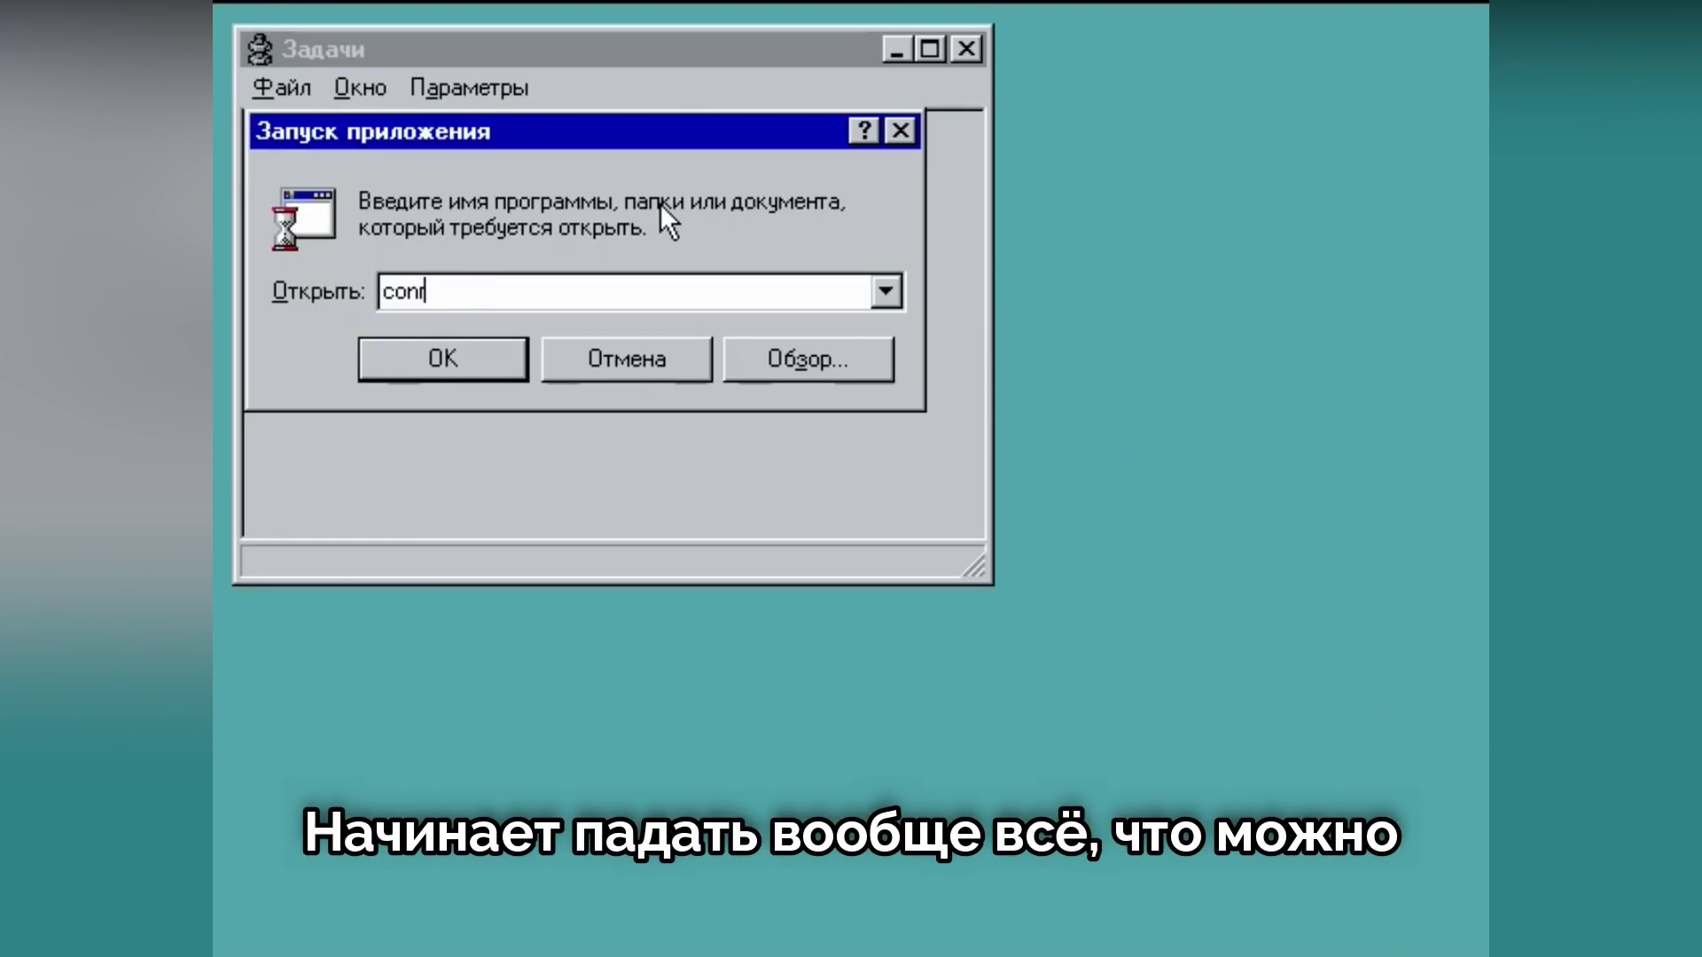
type("tr")
key("Return")
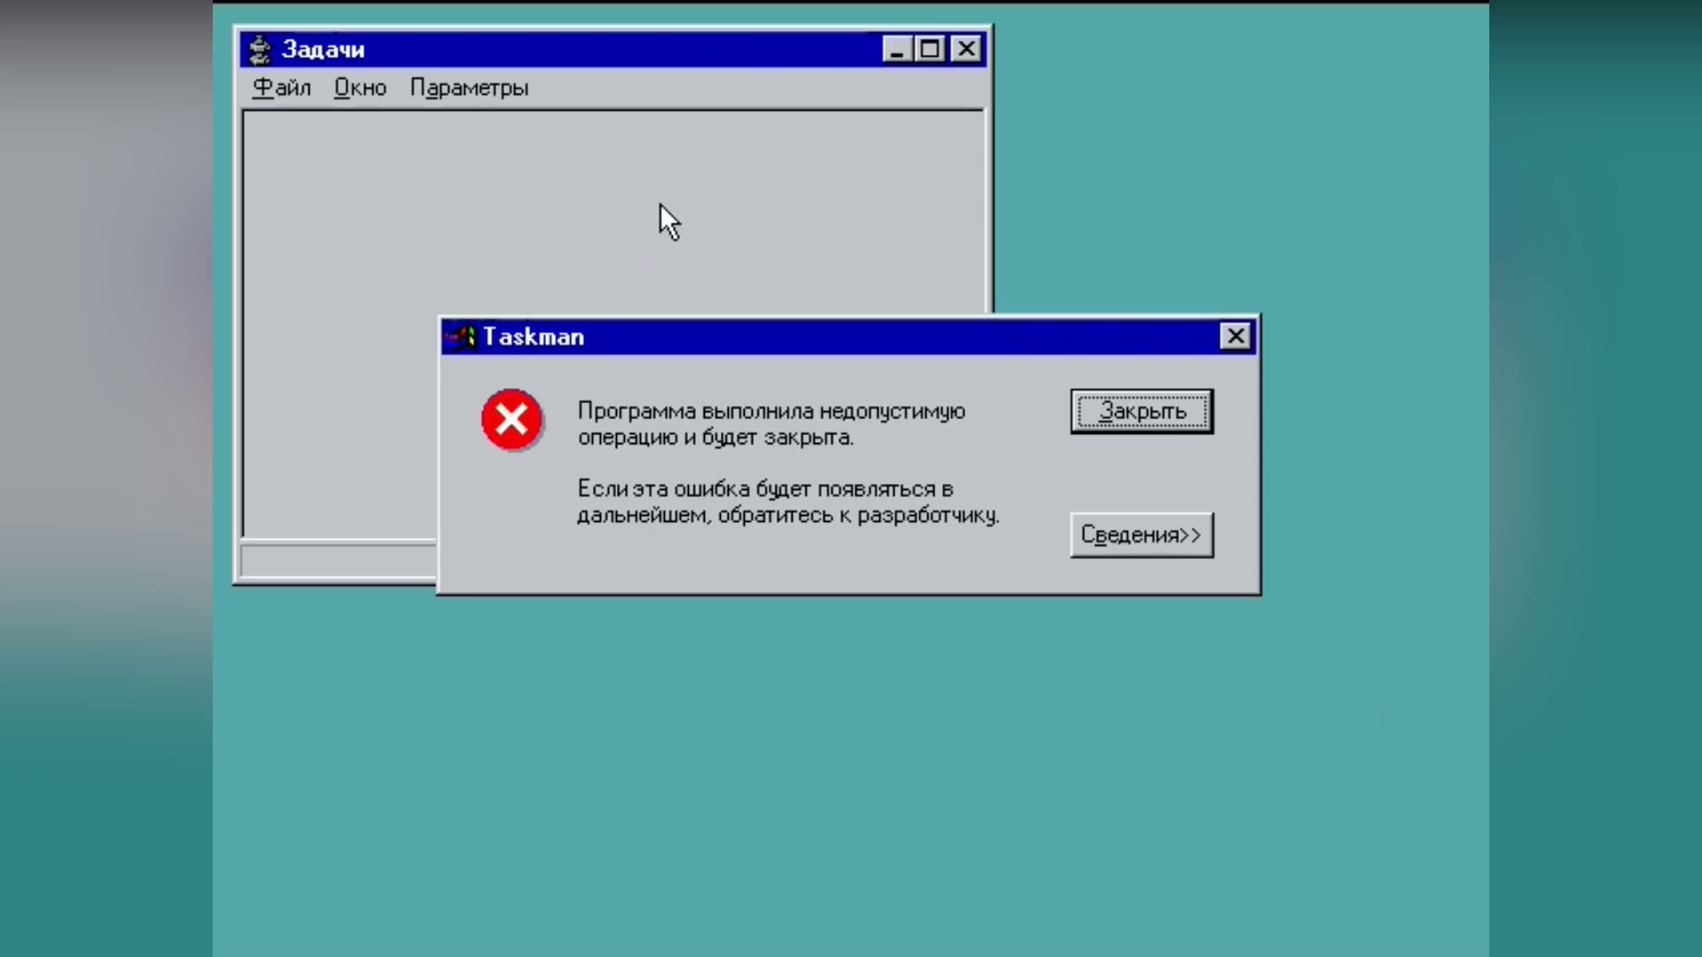
key("Return")
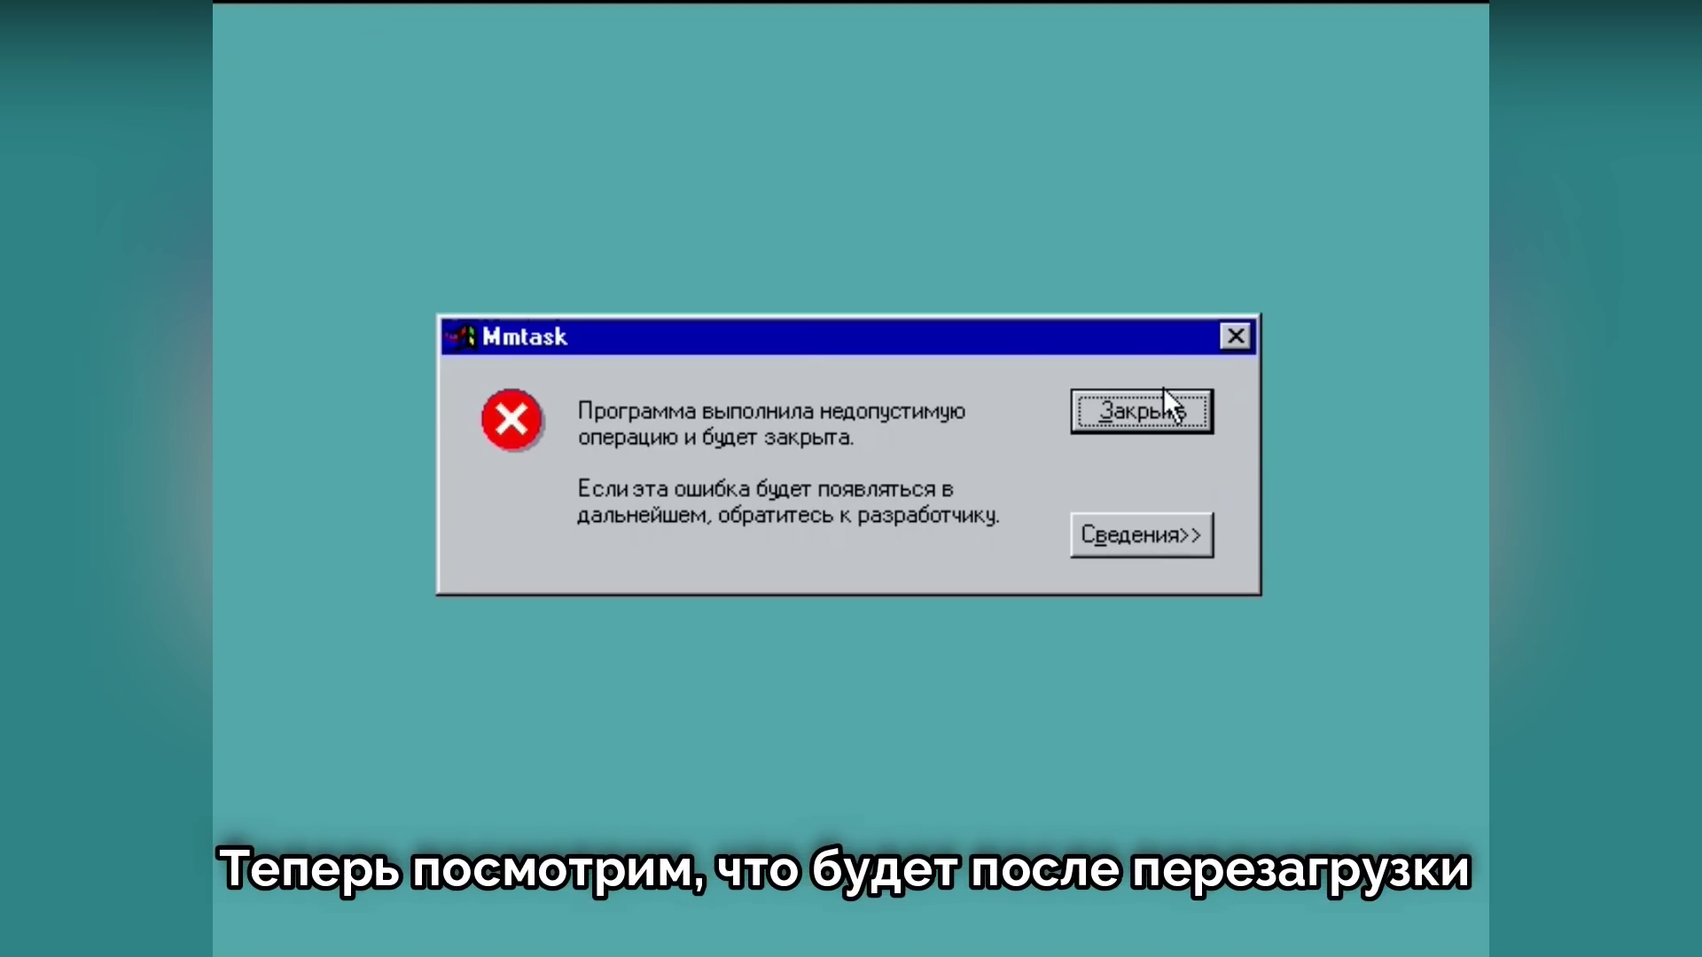
key("Return")
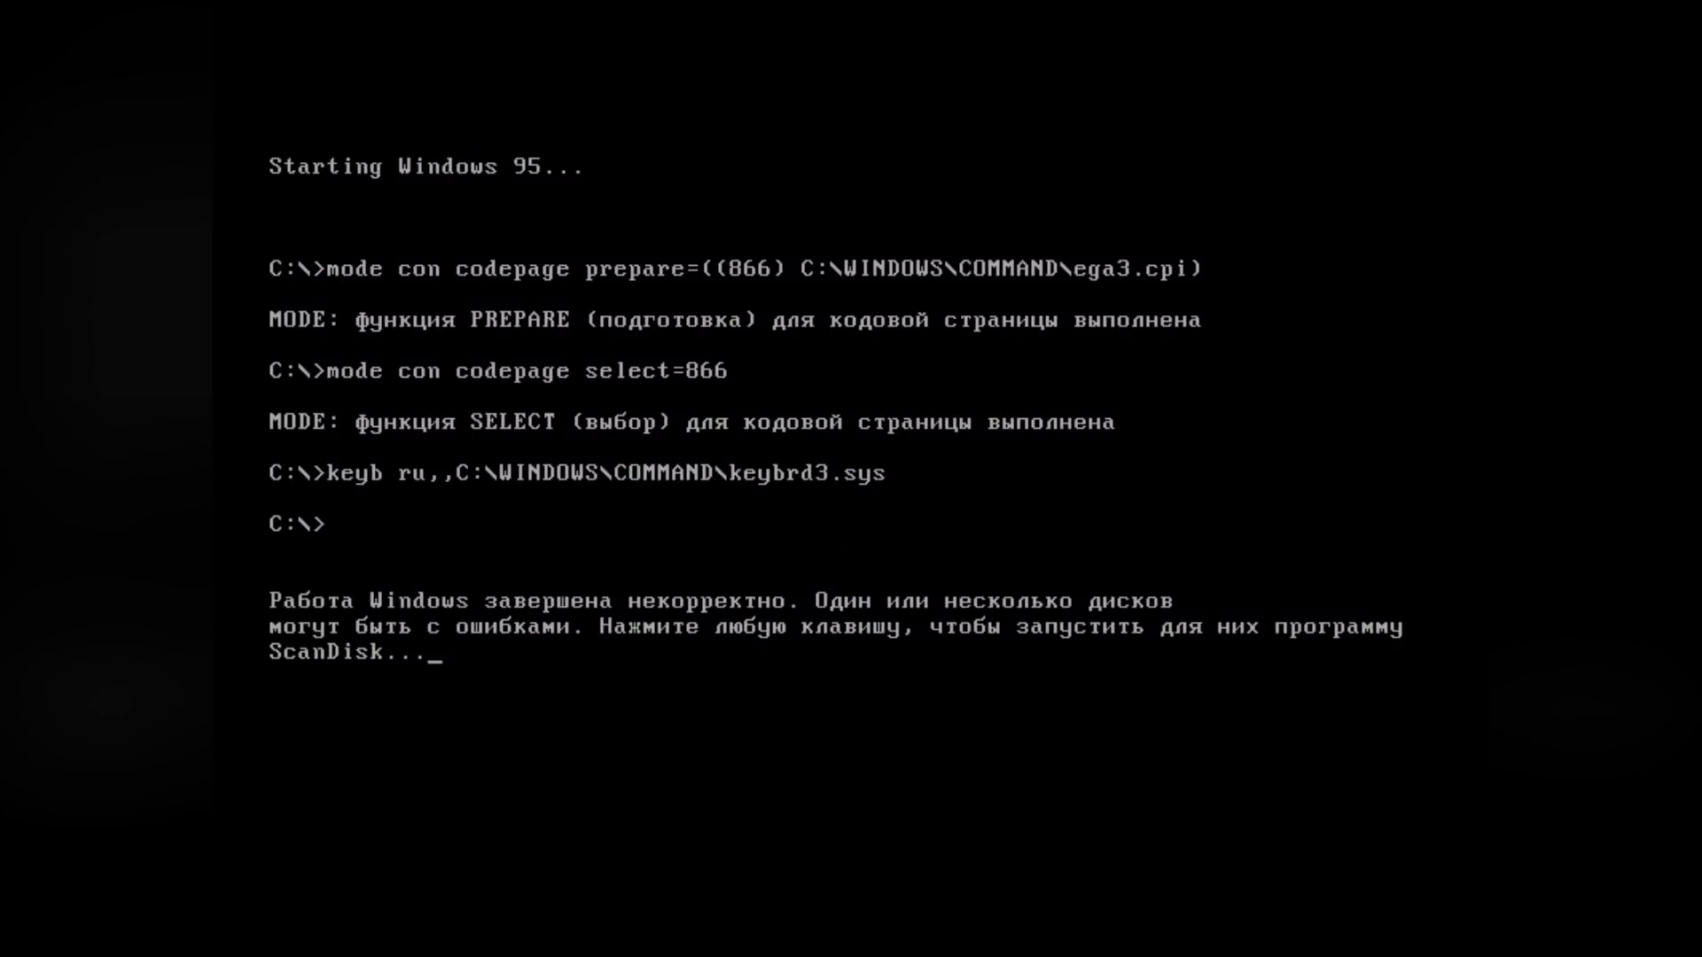
Step: Continue the restart, then bring up the Система занята screen on the stuck desktop
key("Return")
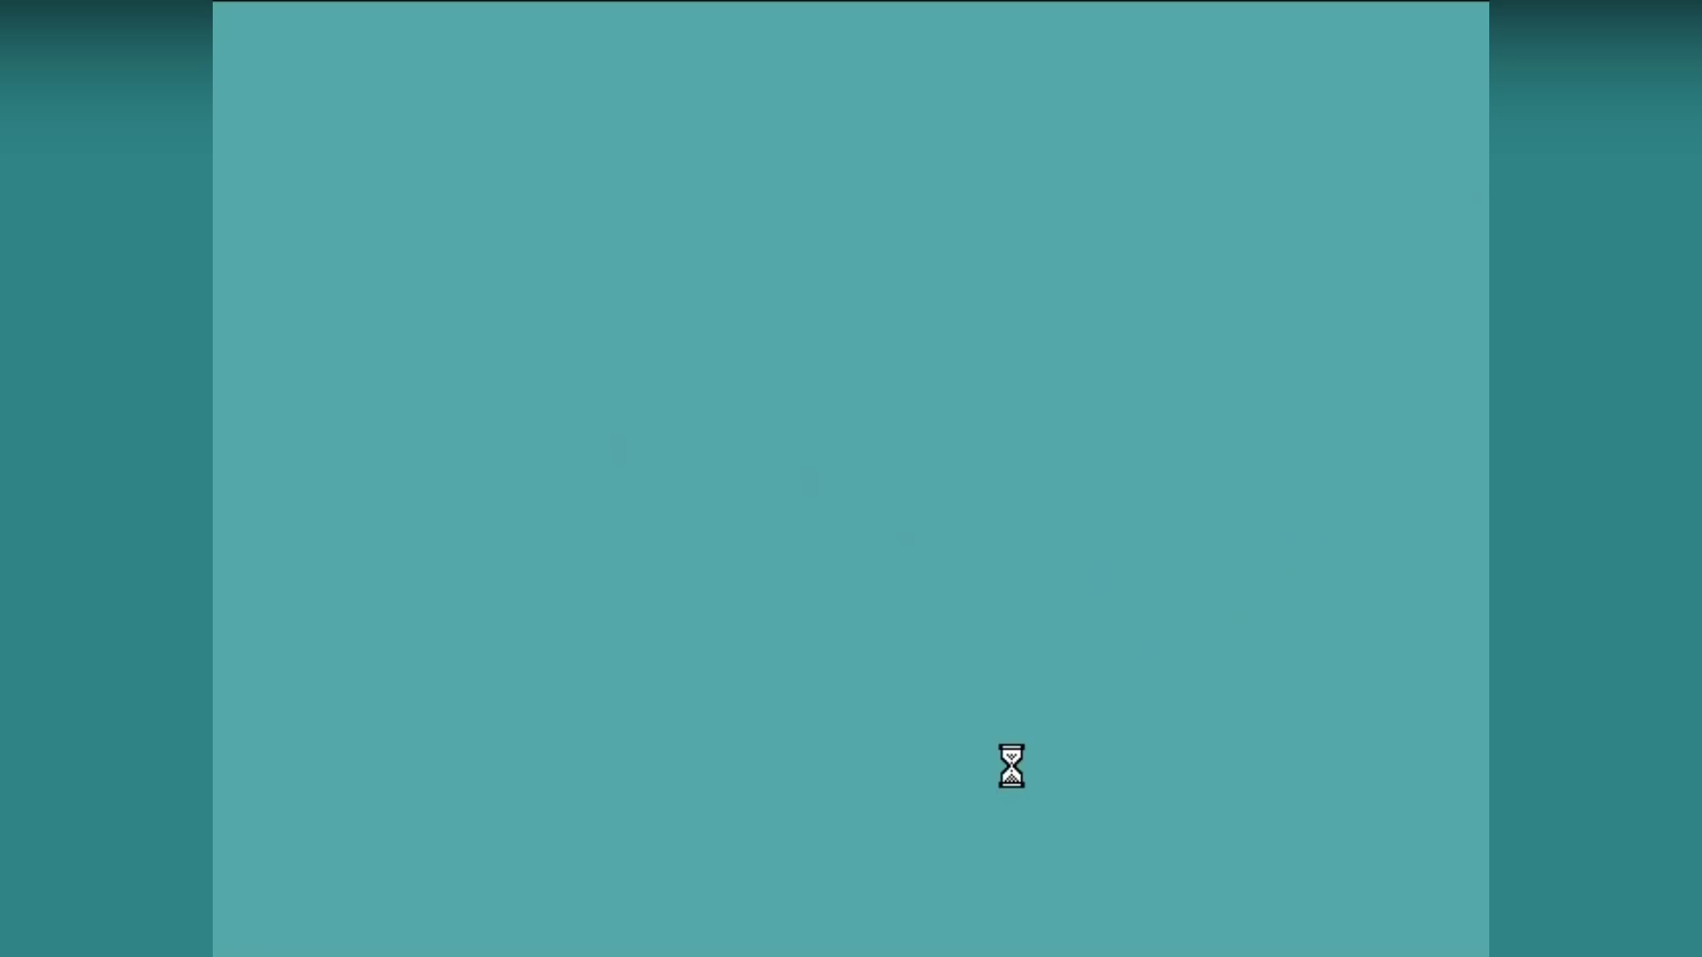
key("ctrl+alt+Delete")
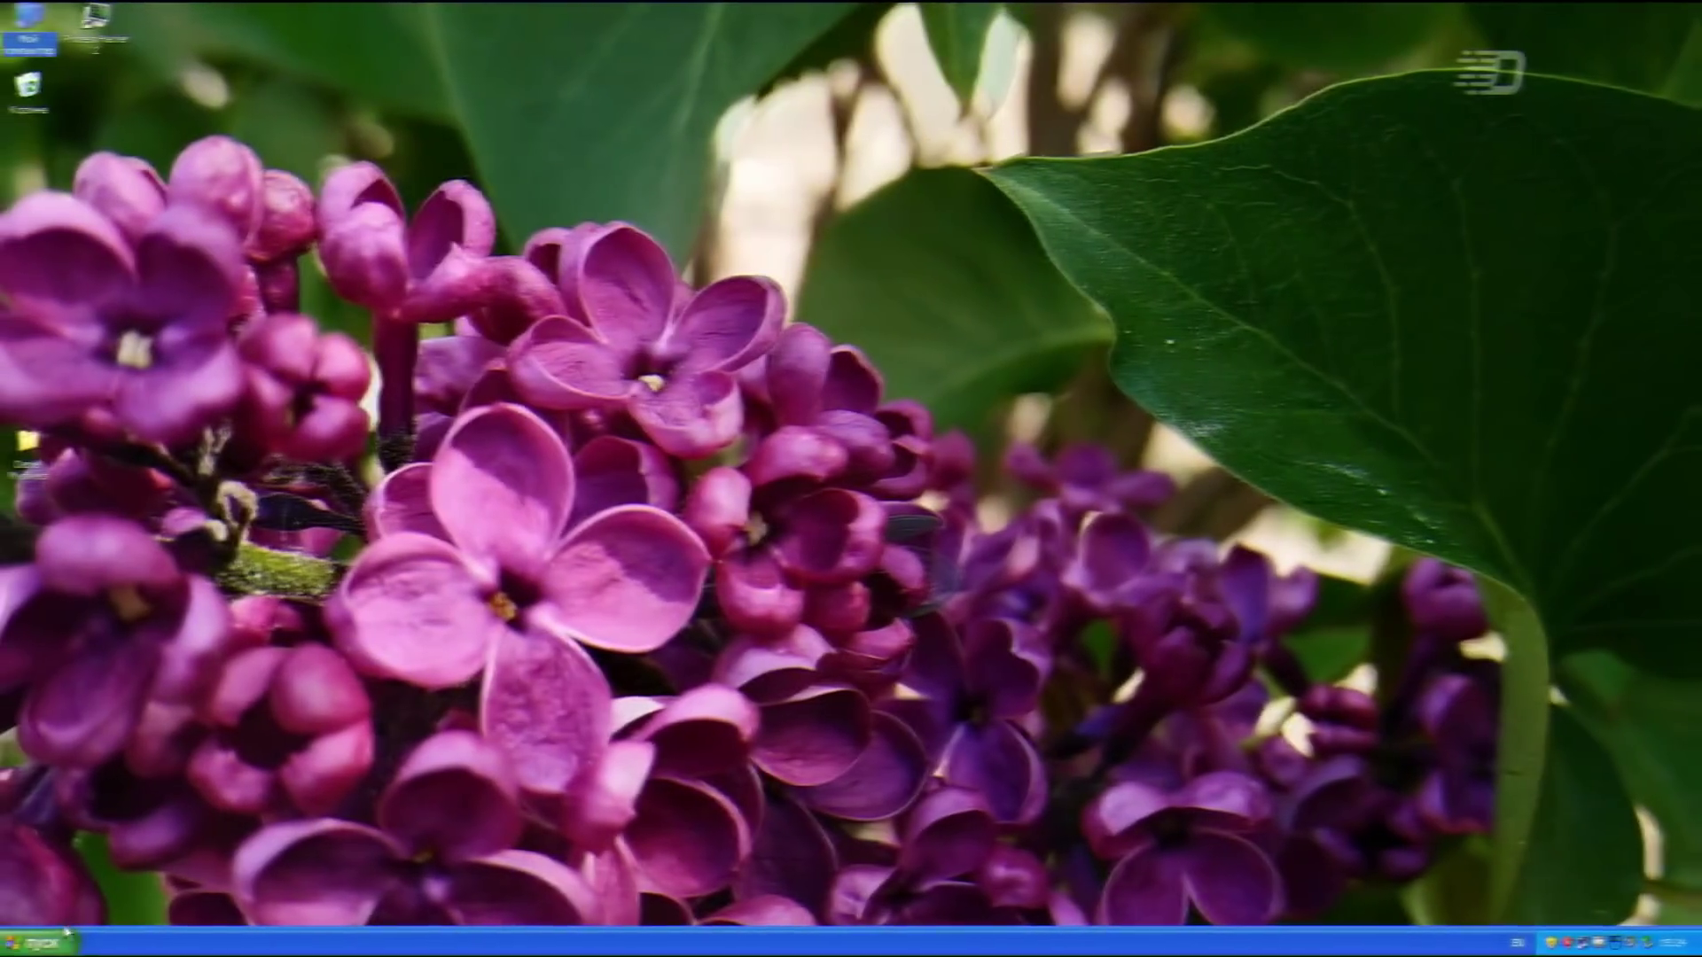
left_click(42, 942)
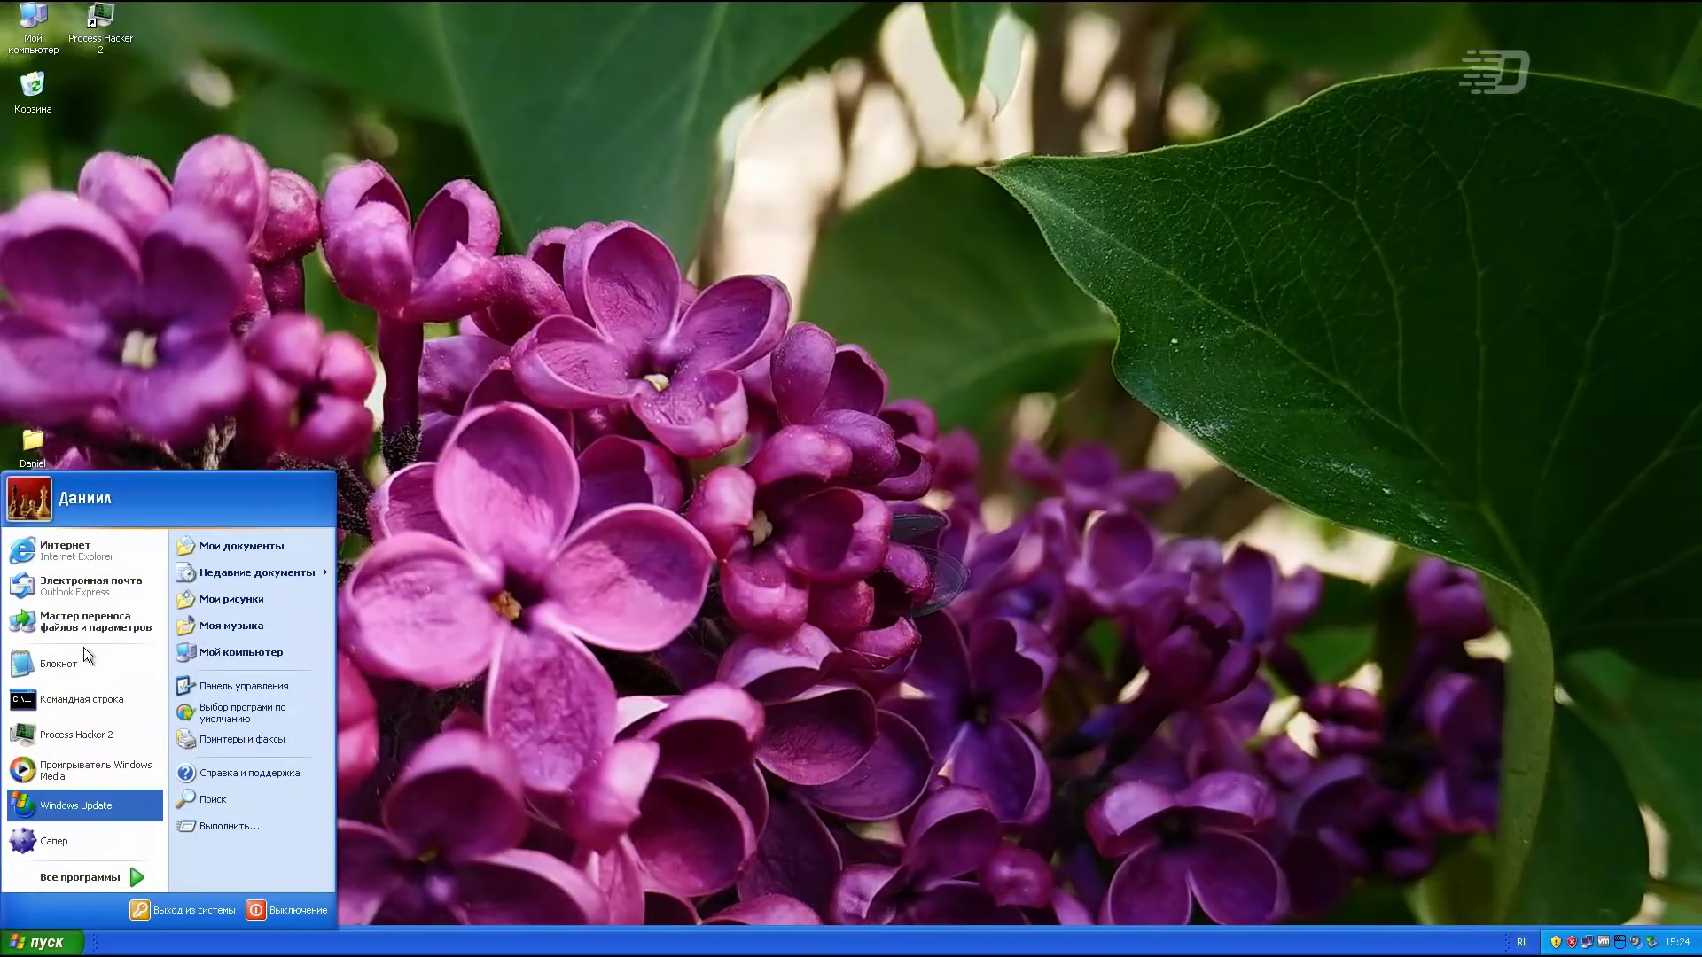
left_click(39, 510)
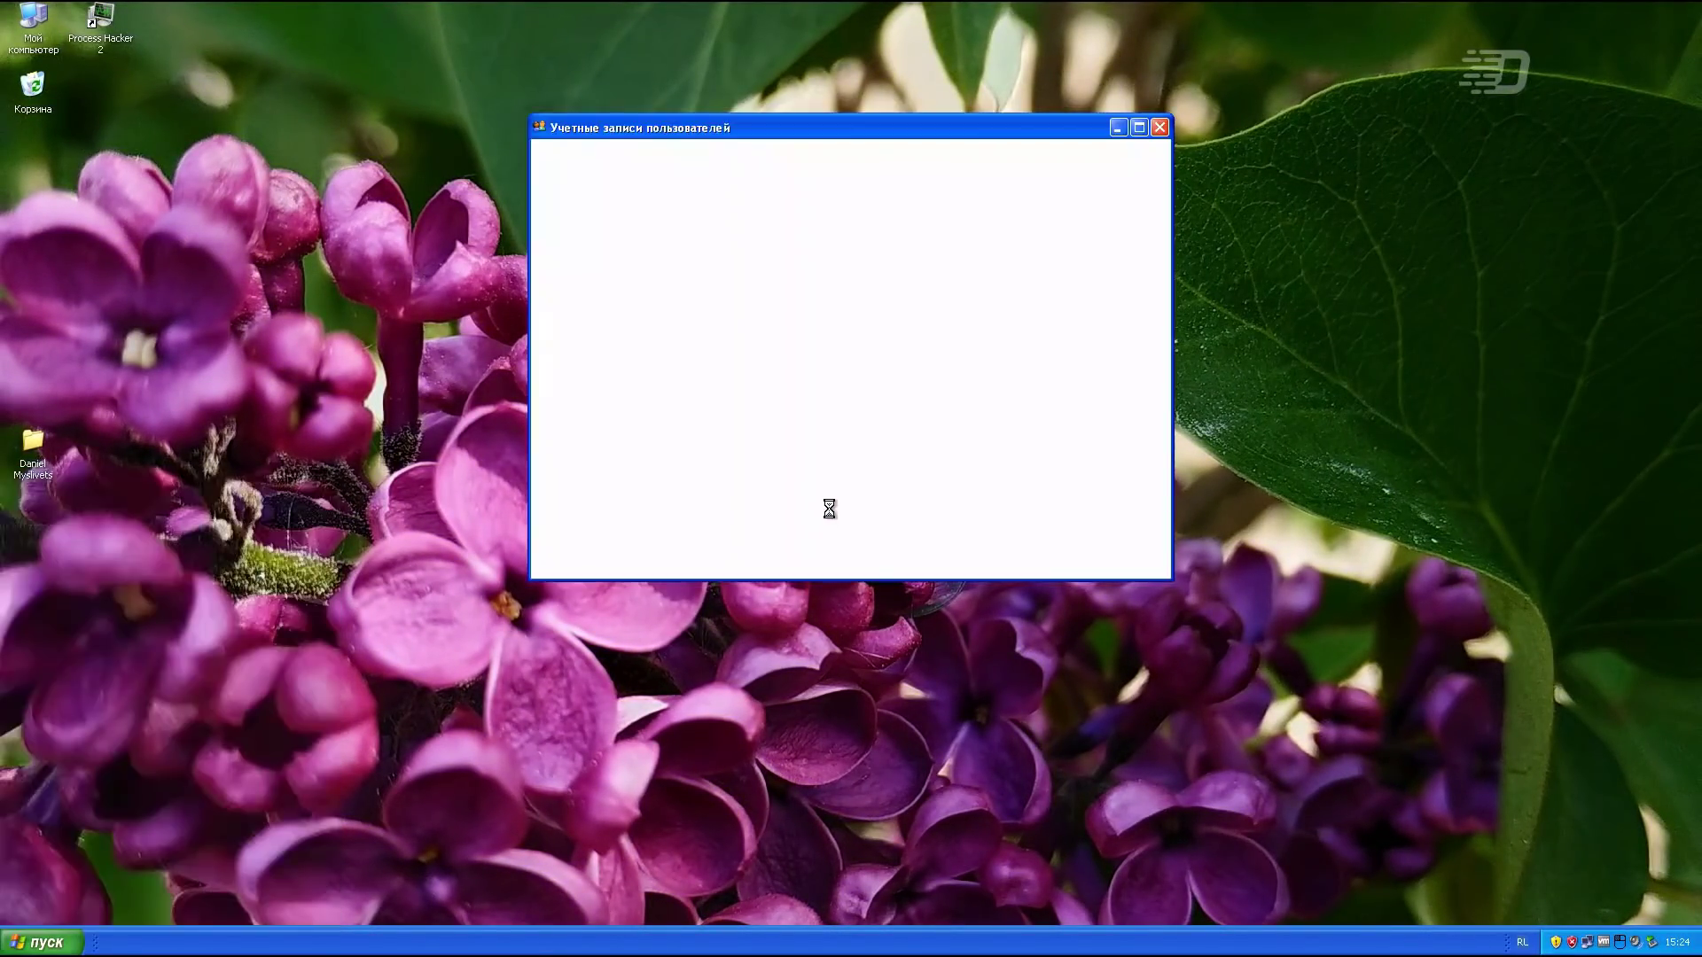
left_click(557, 160)
left_click(555, 153)
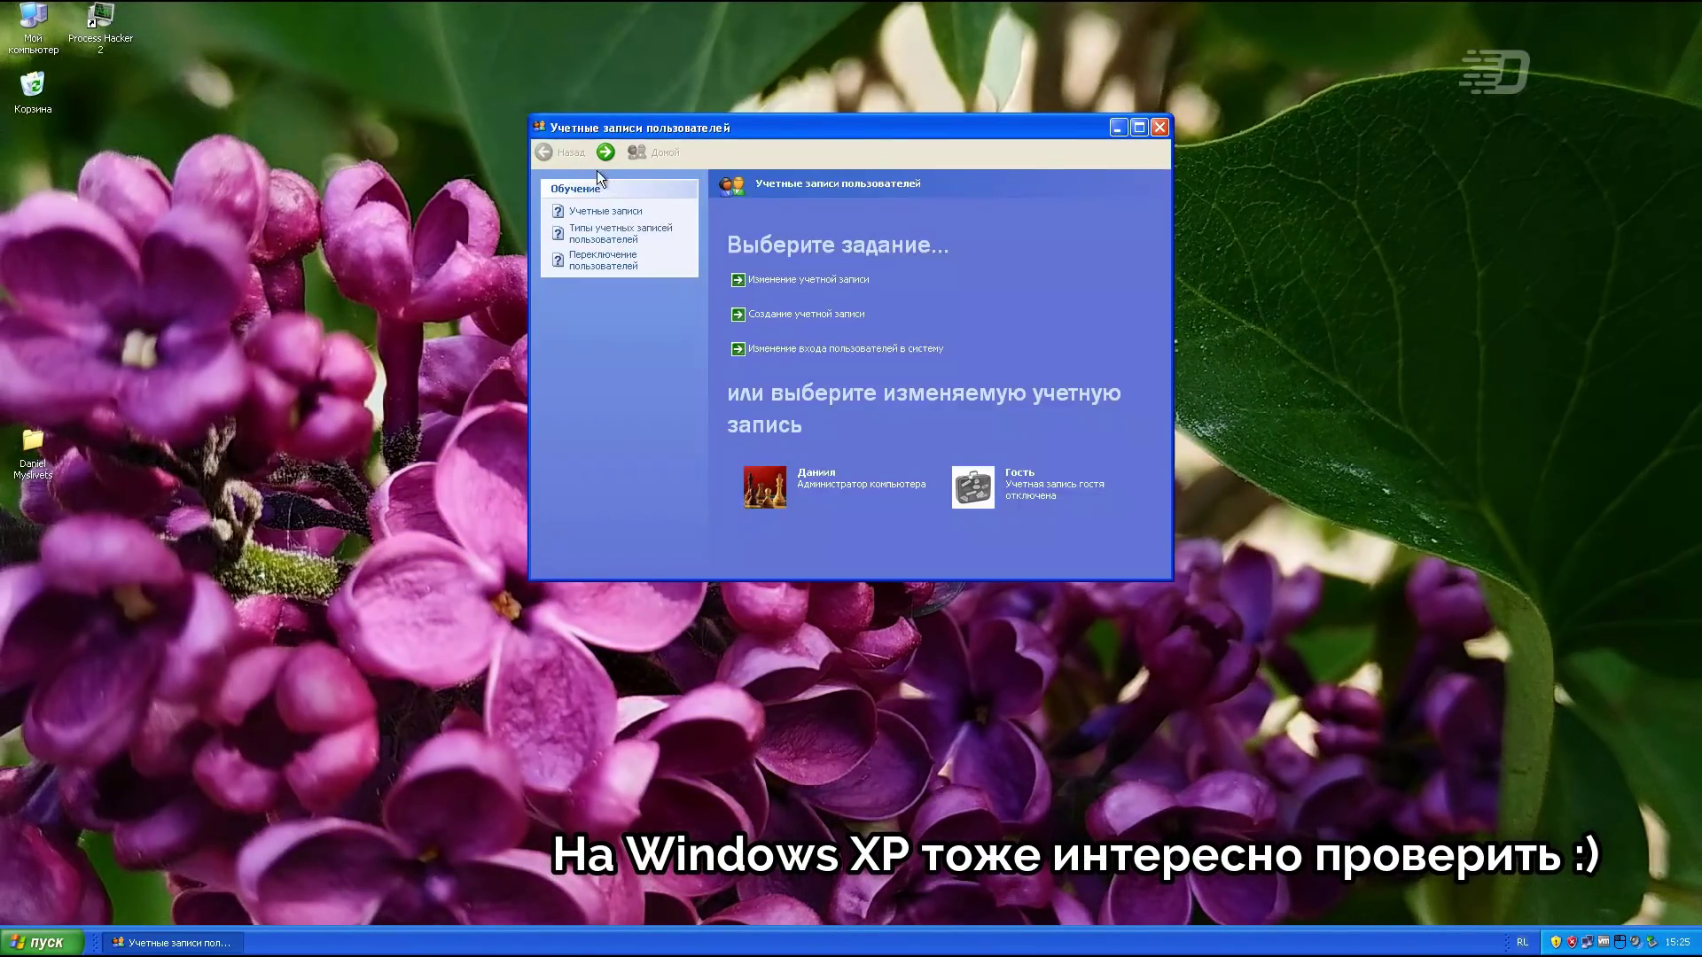
left_click(771, 316)
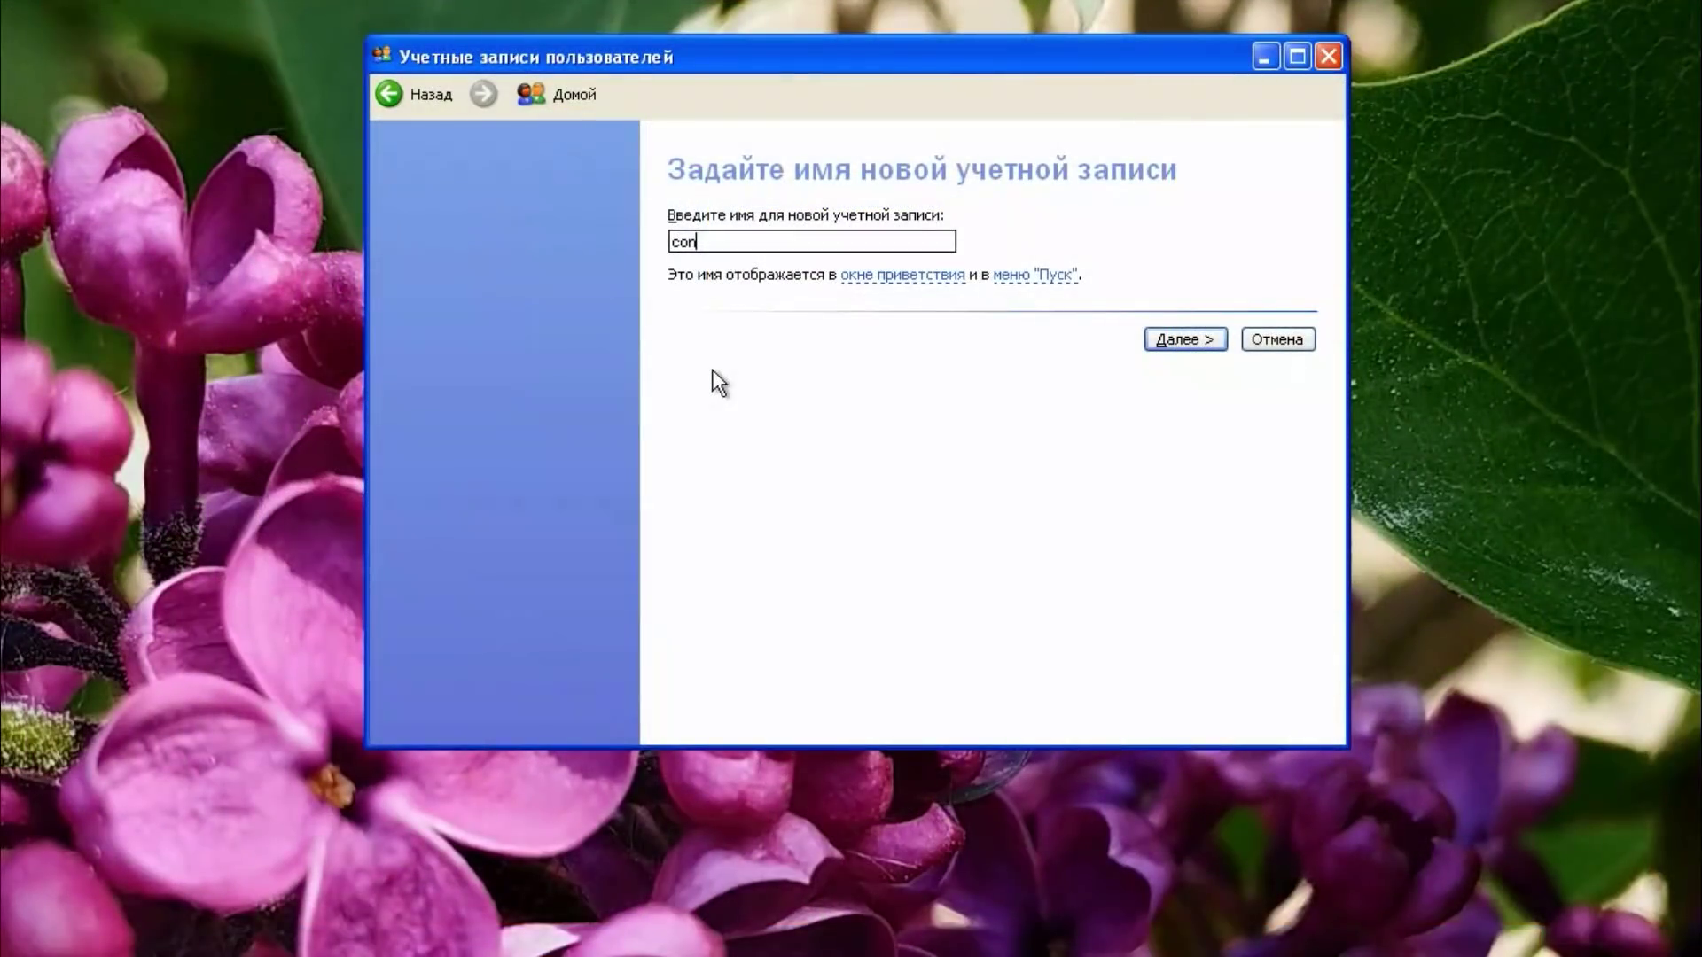
key("Return")
key("Return")
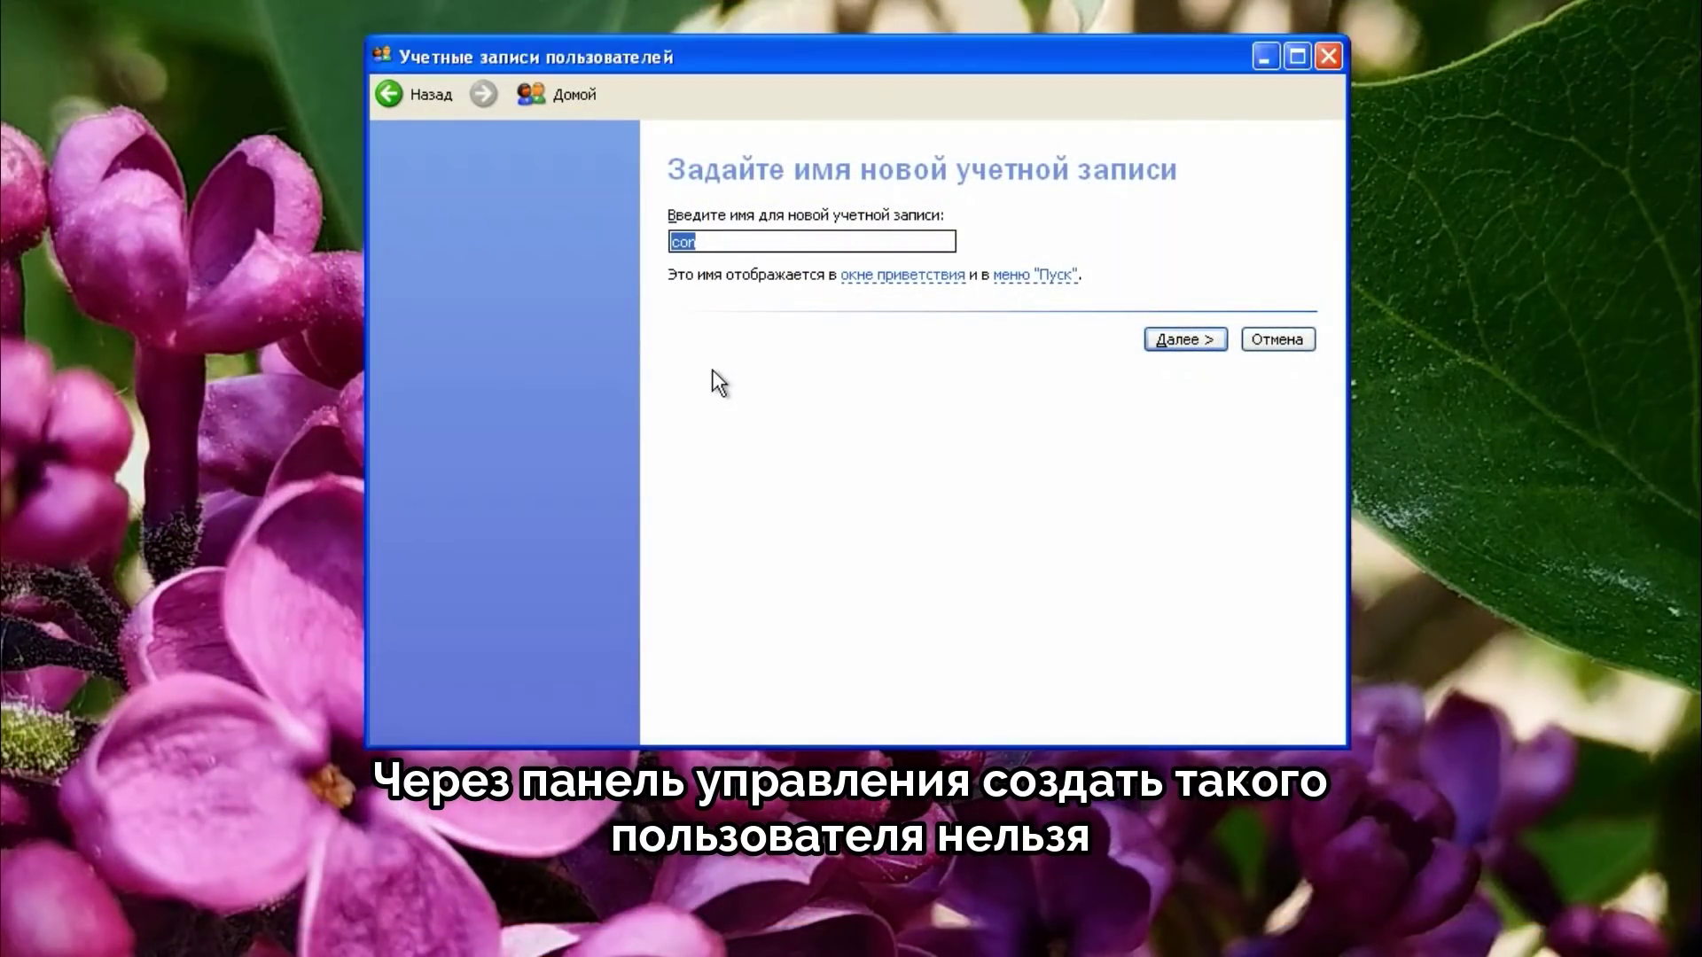
key("Return")
key("Return")
key("Return")
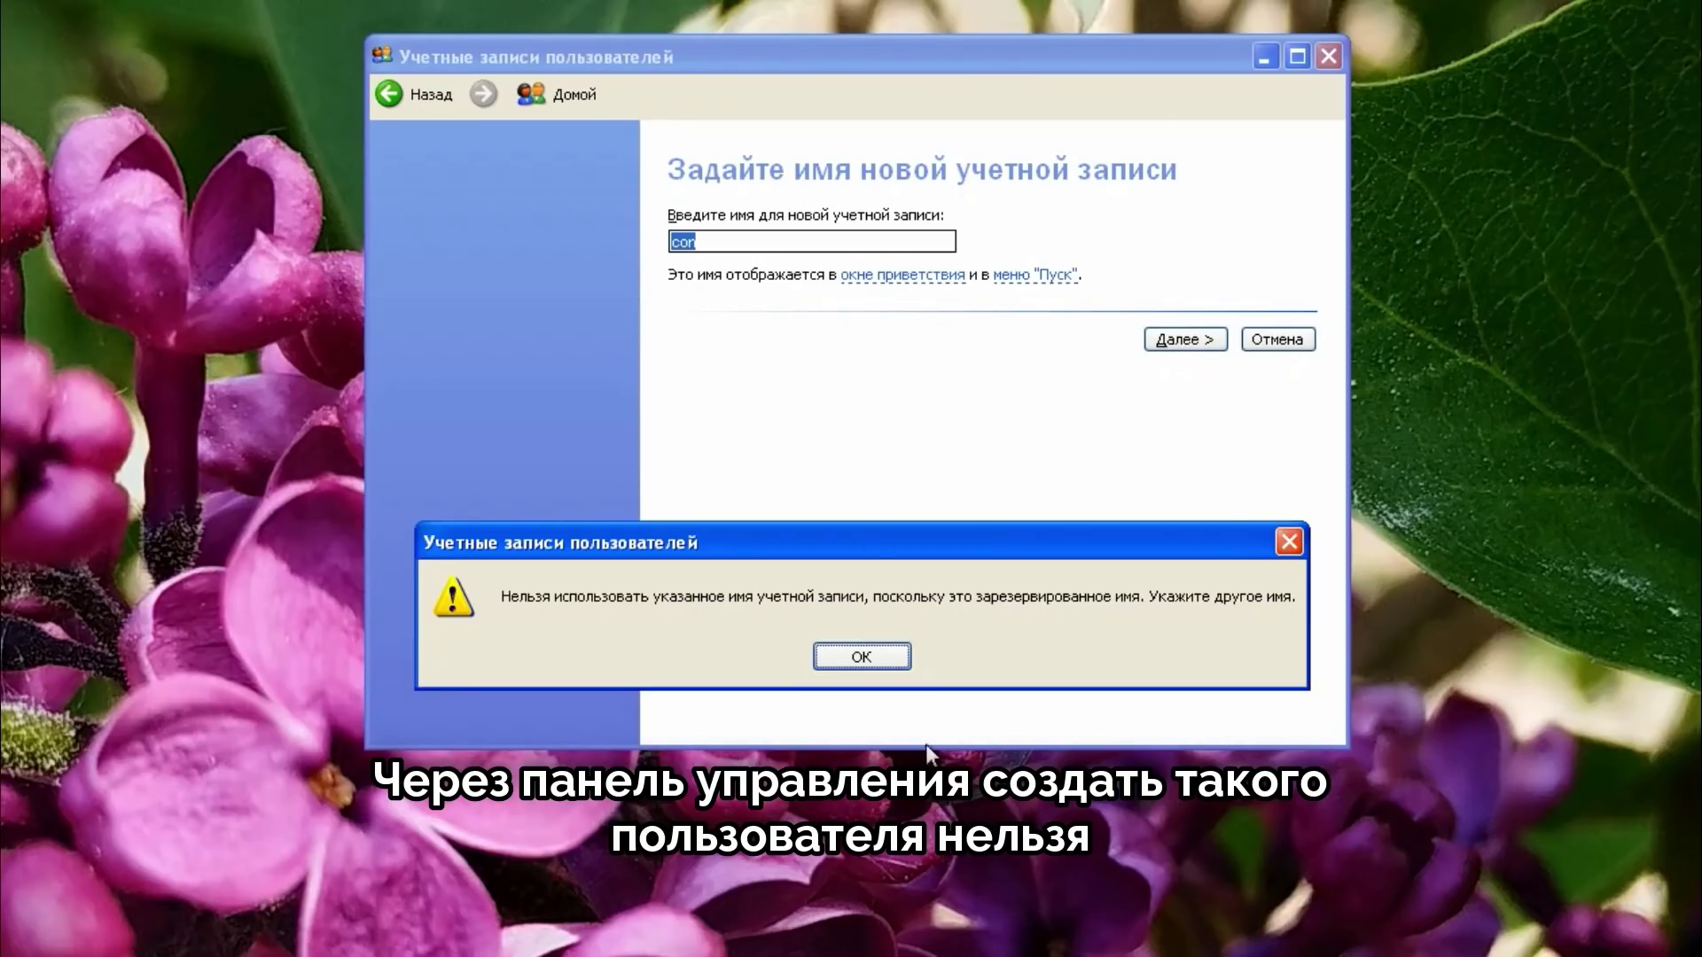
left_click(876, 656)
left_click(1277, 339)
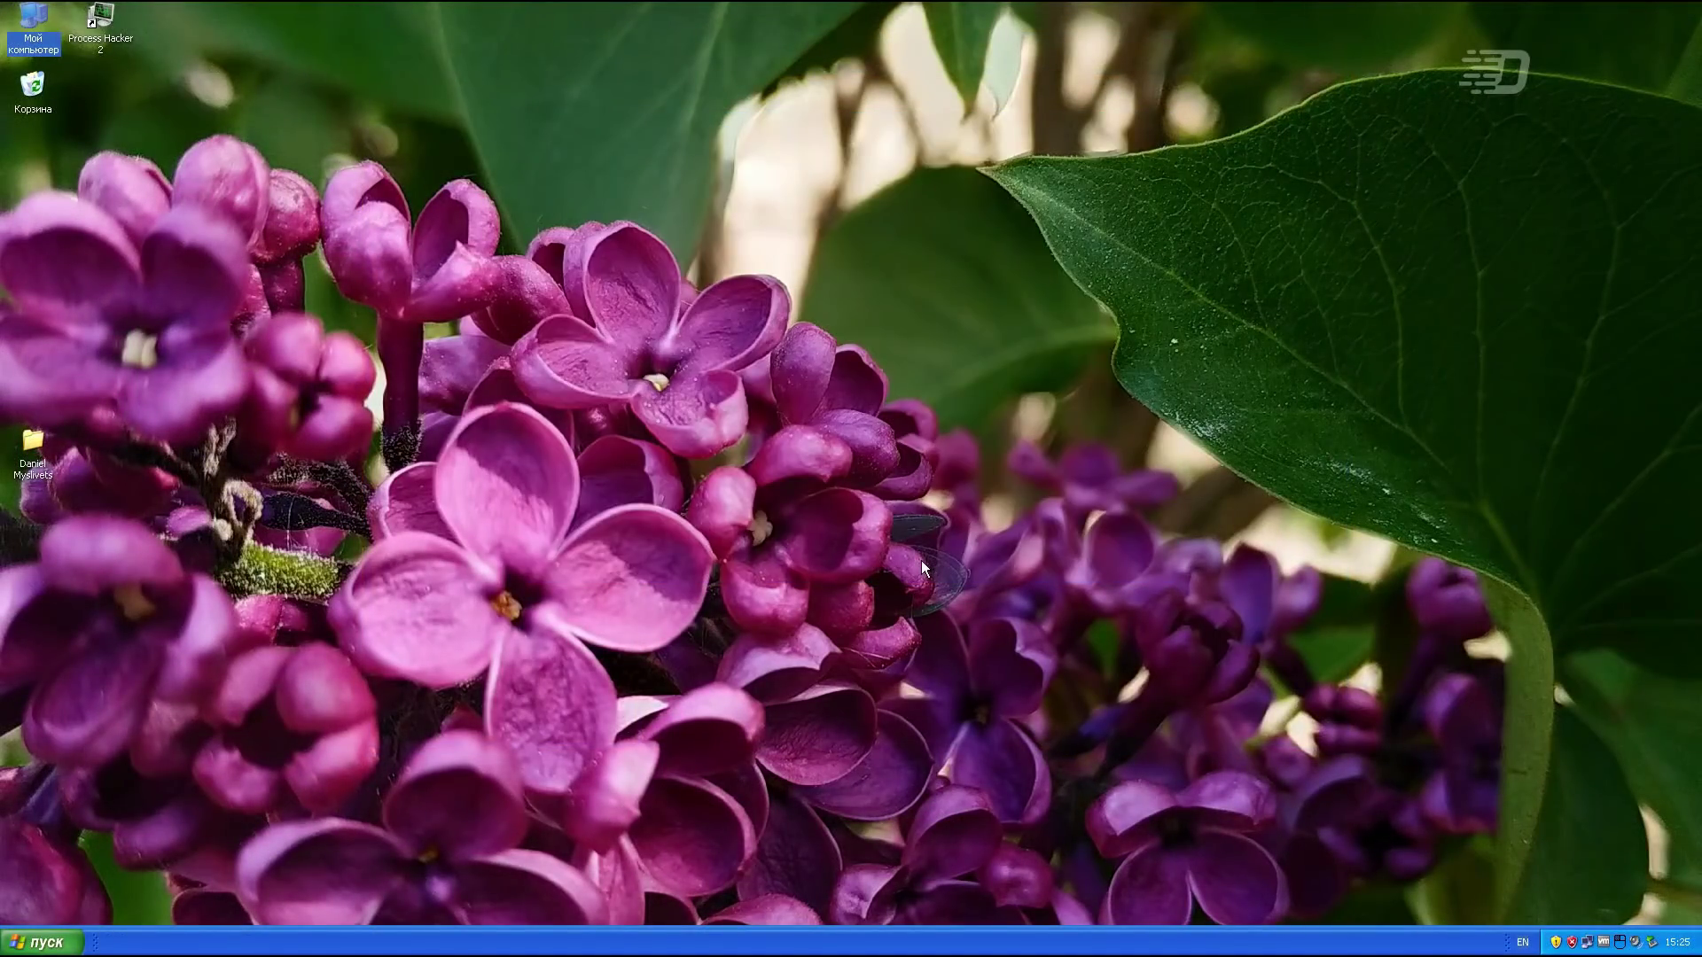
Step: Open a command prompt and run 'net user con /add' to create user con
left_click(925, 558)
key("super+r")
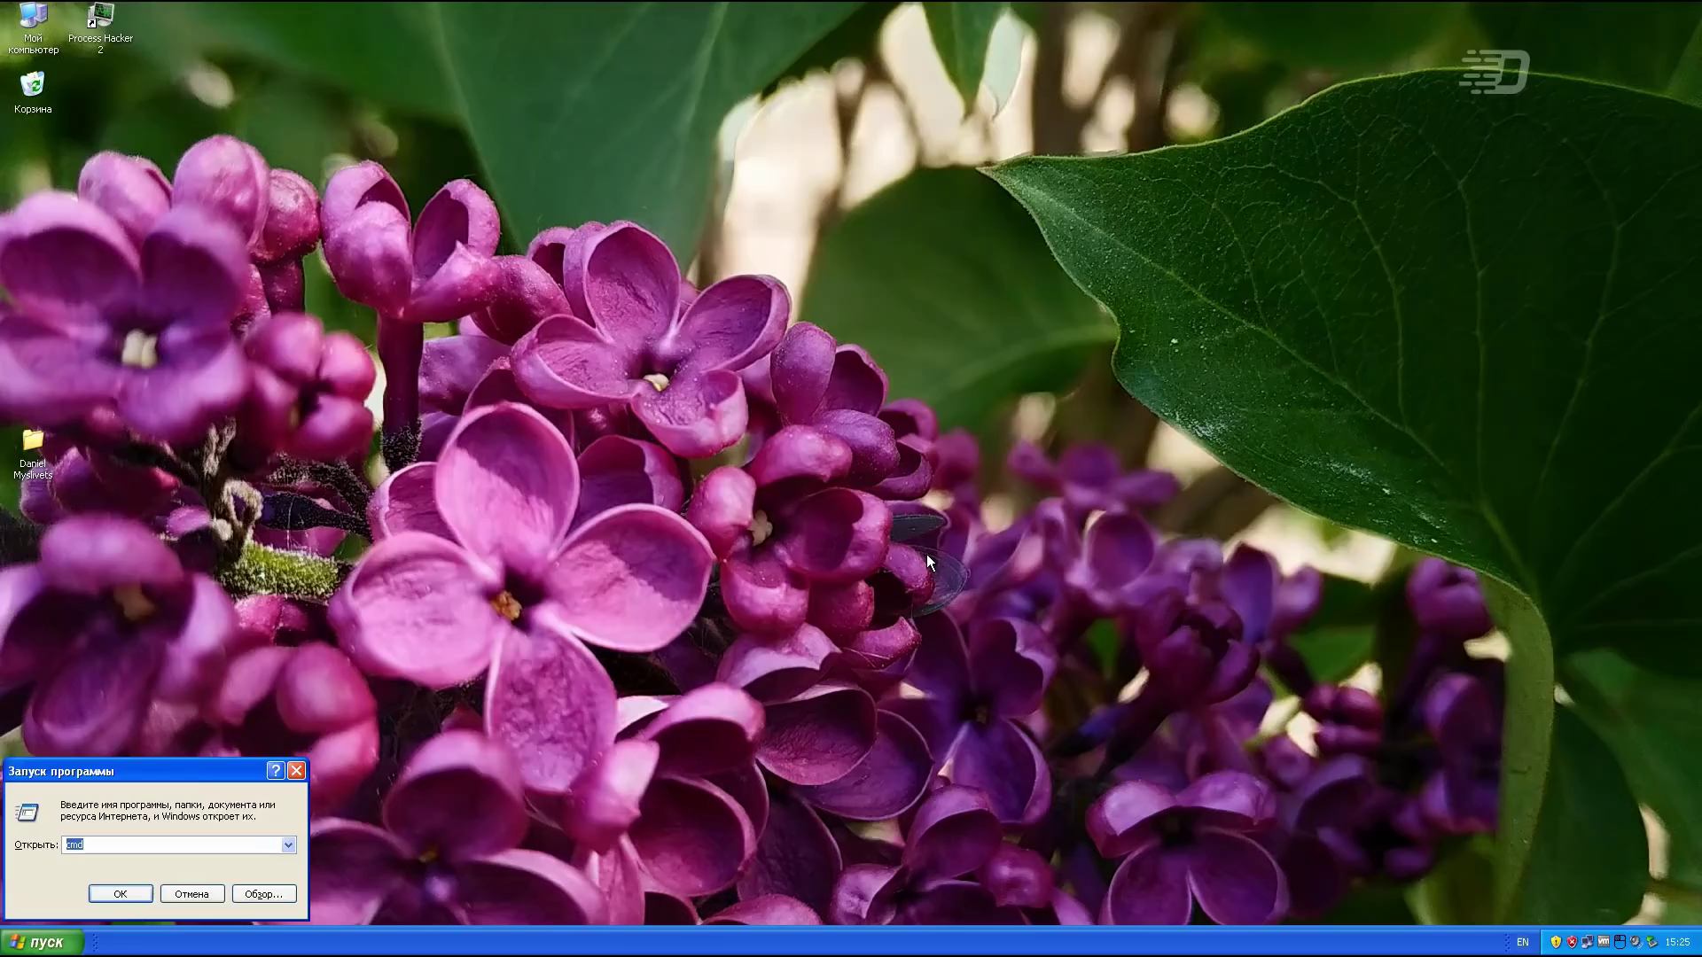
key("Return")
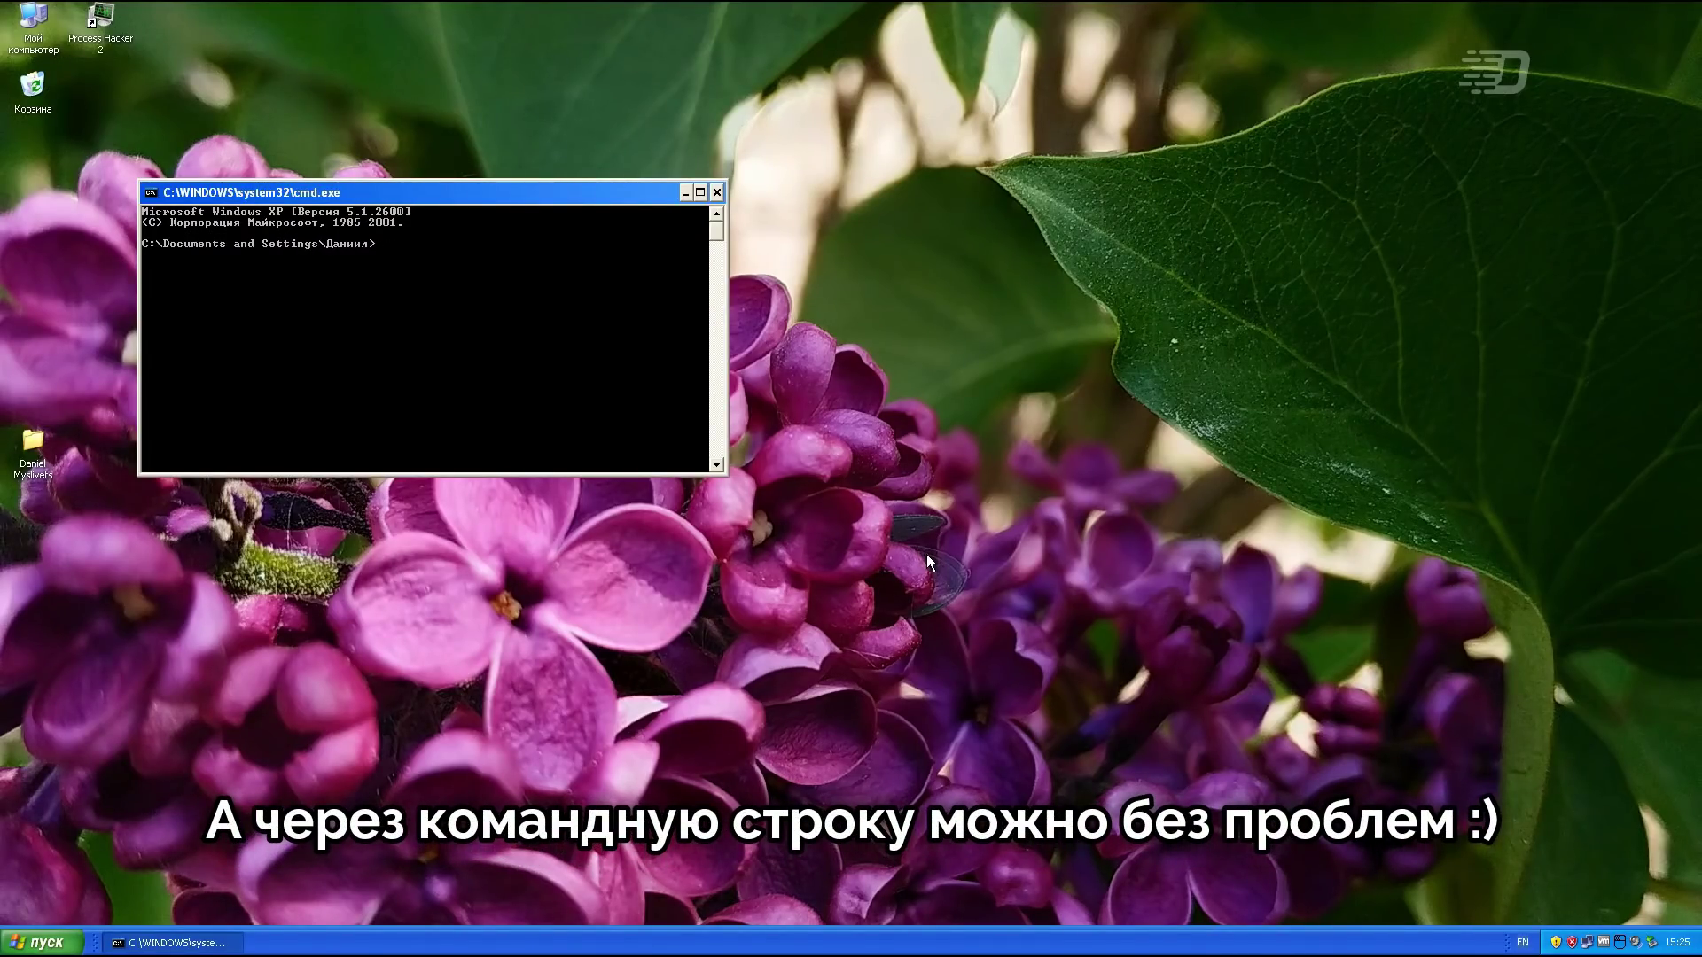
type("net user con /add")
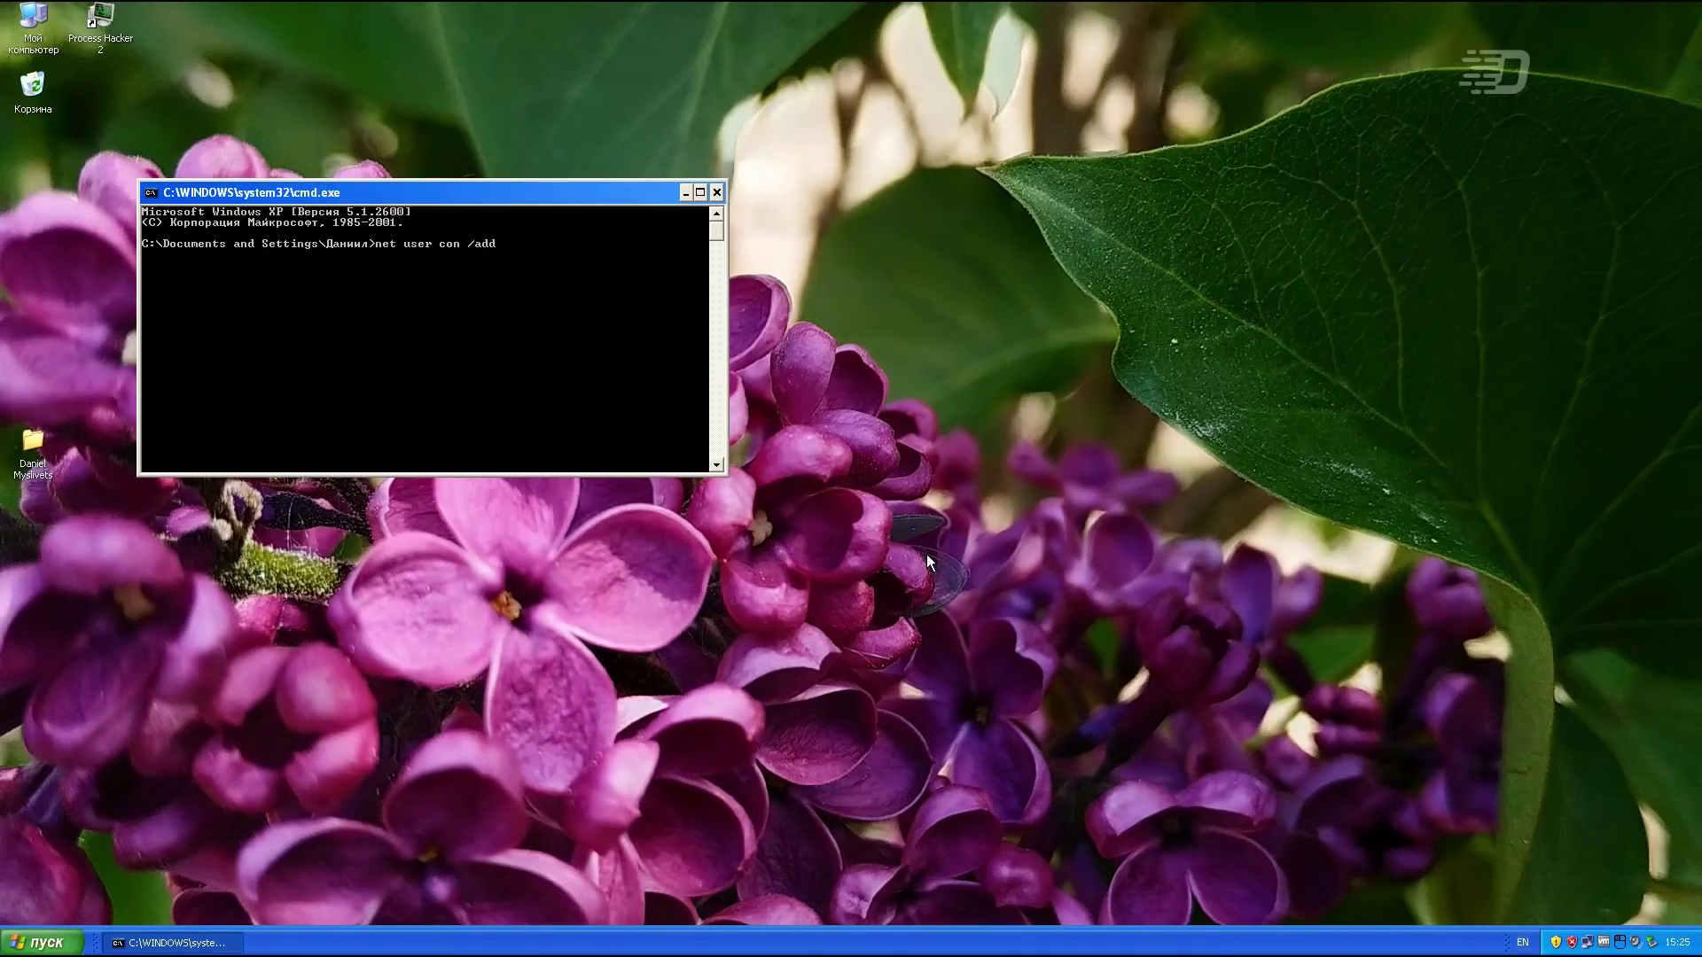
key("Return")
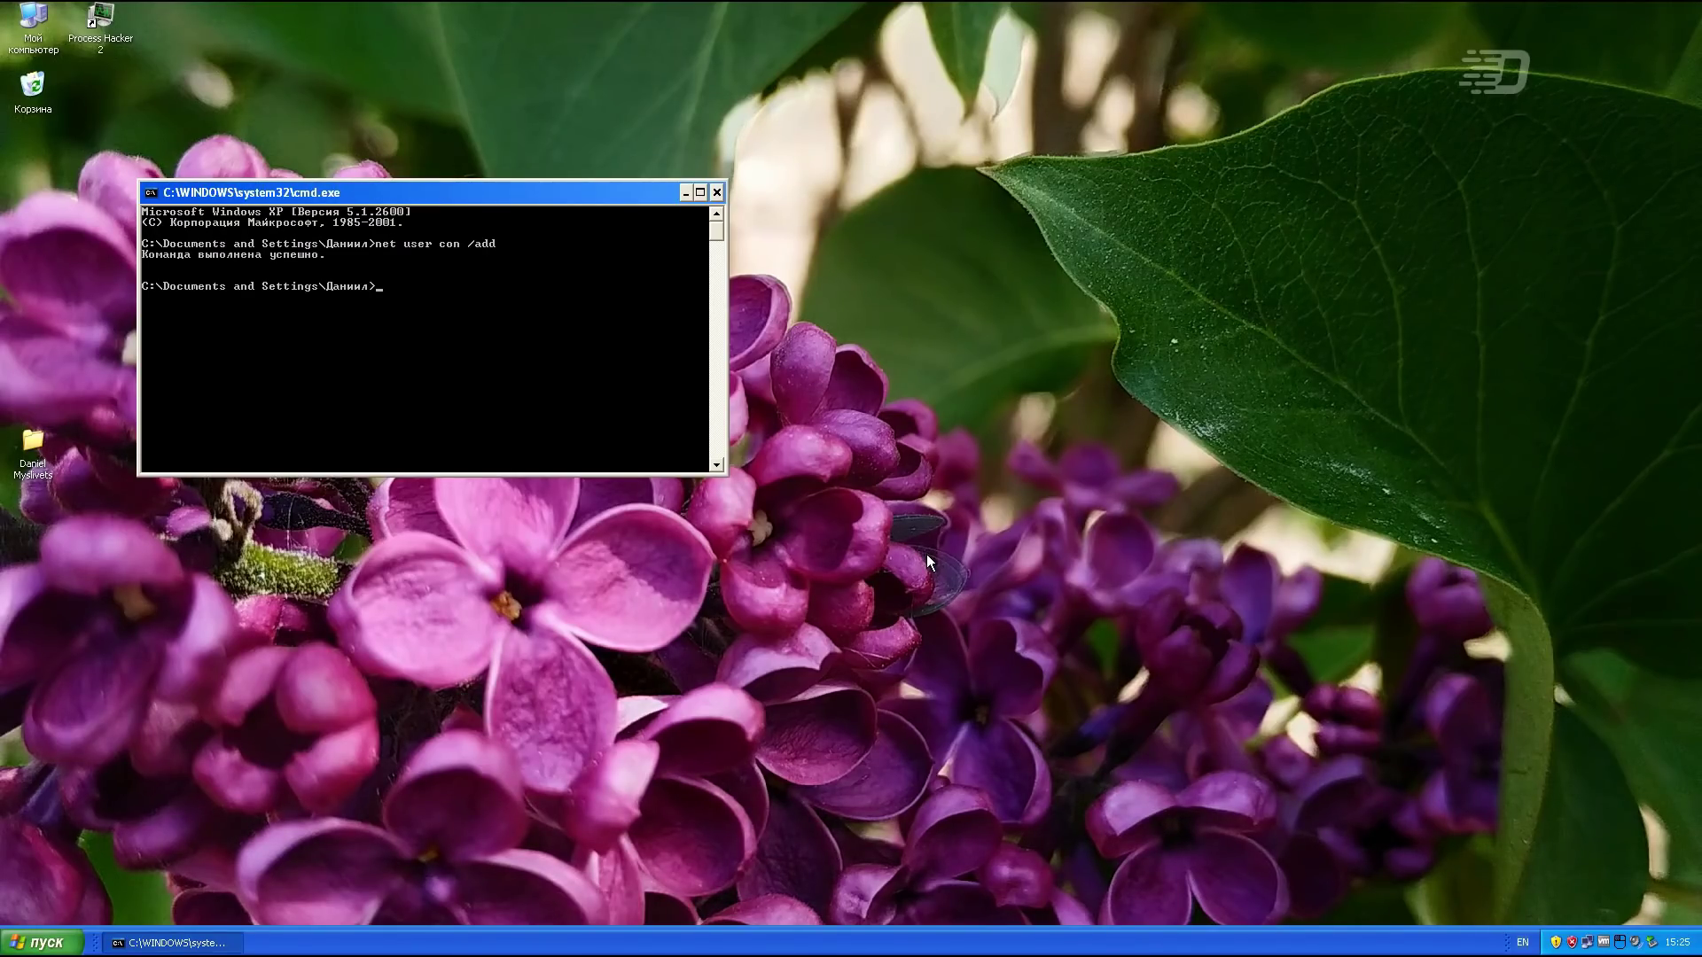
Step: Log off the current user and sign in as con
left_click(684, 192)
left_click(44, 941)
left_click(186, 909)
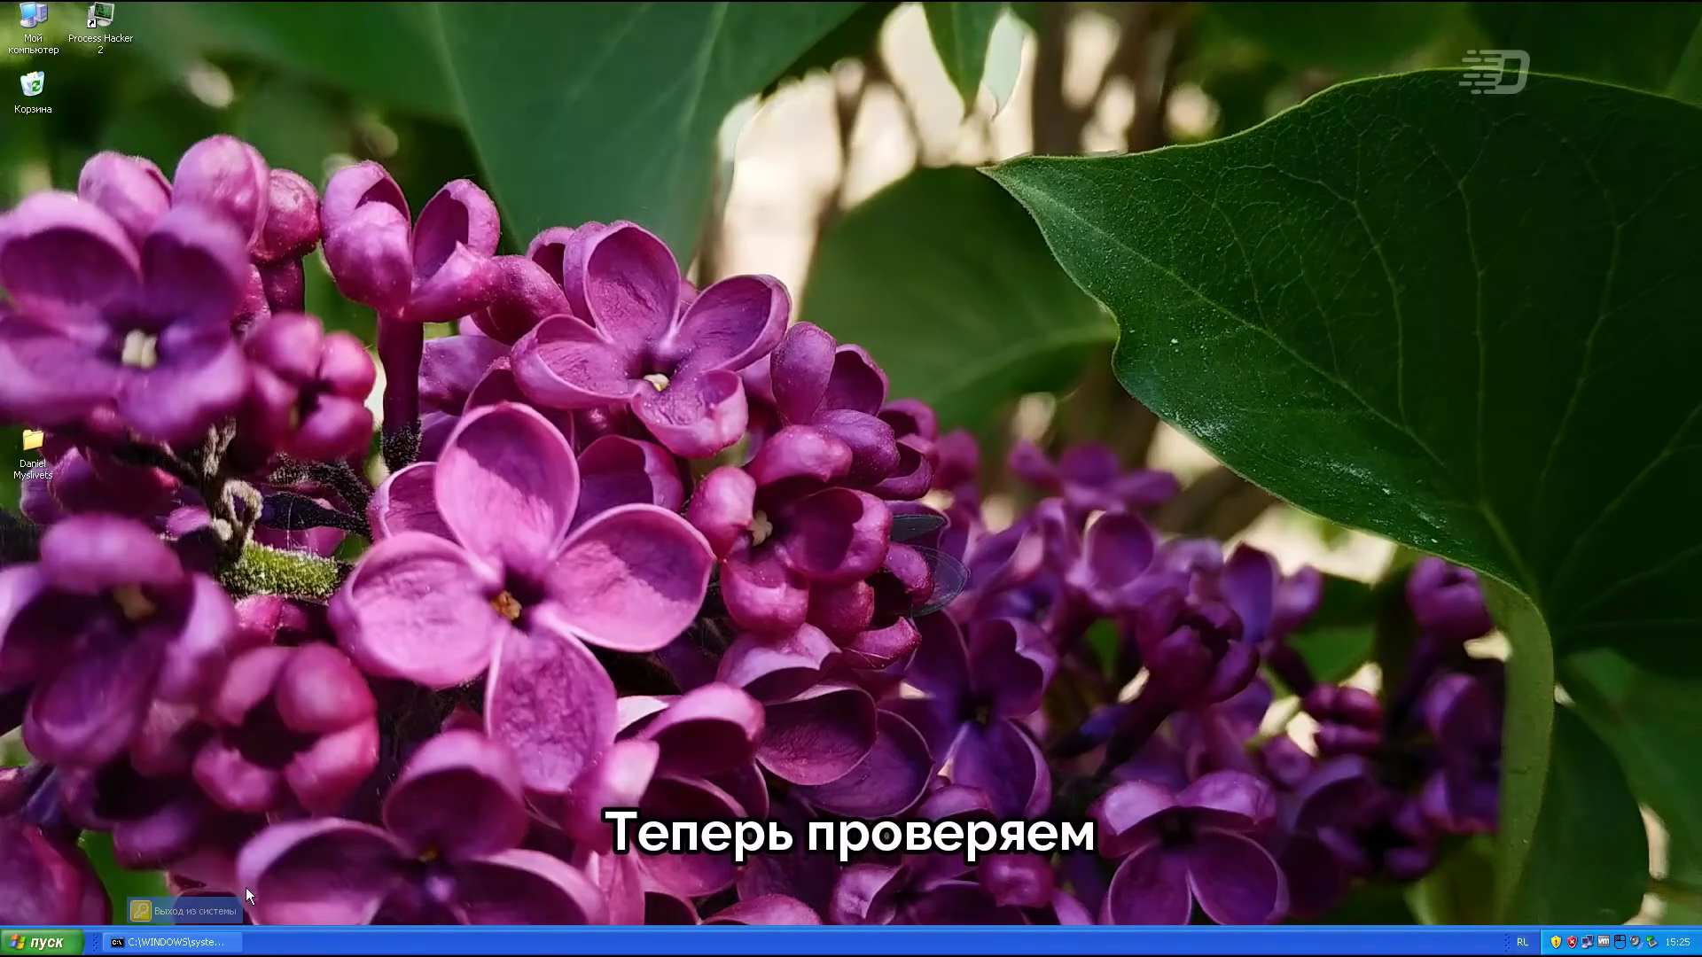
left_click(901, 342)
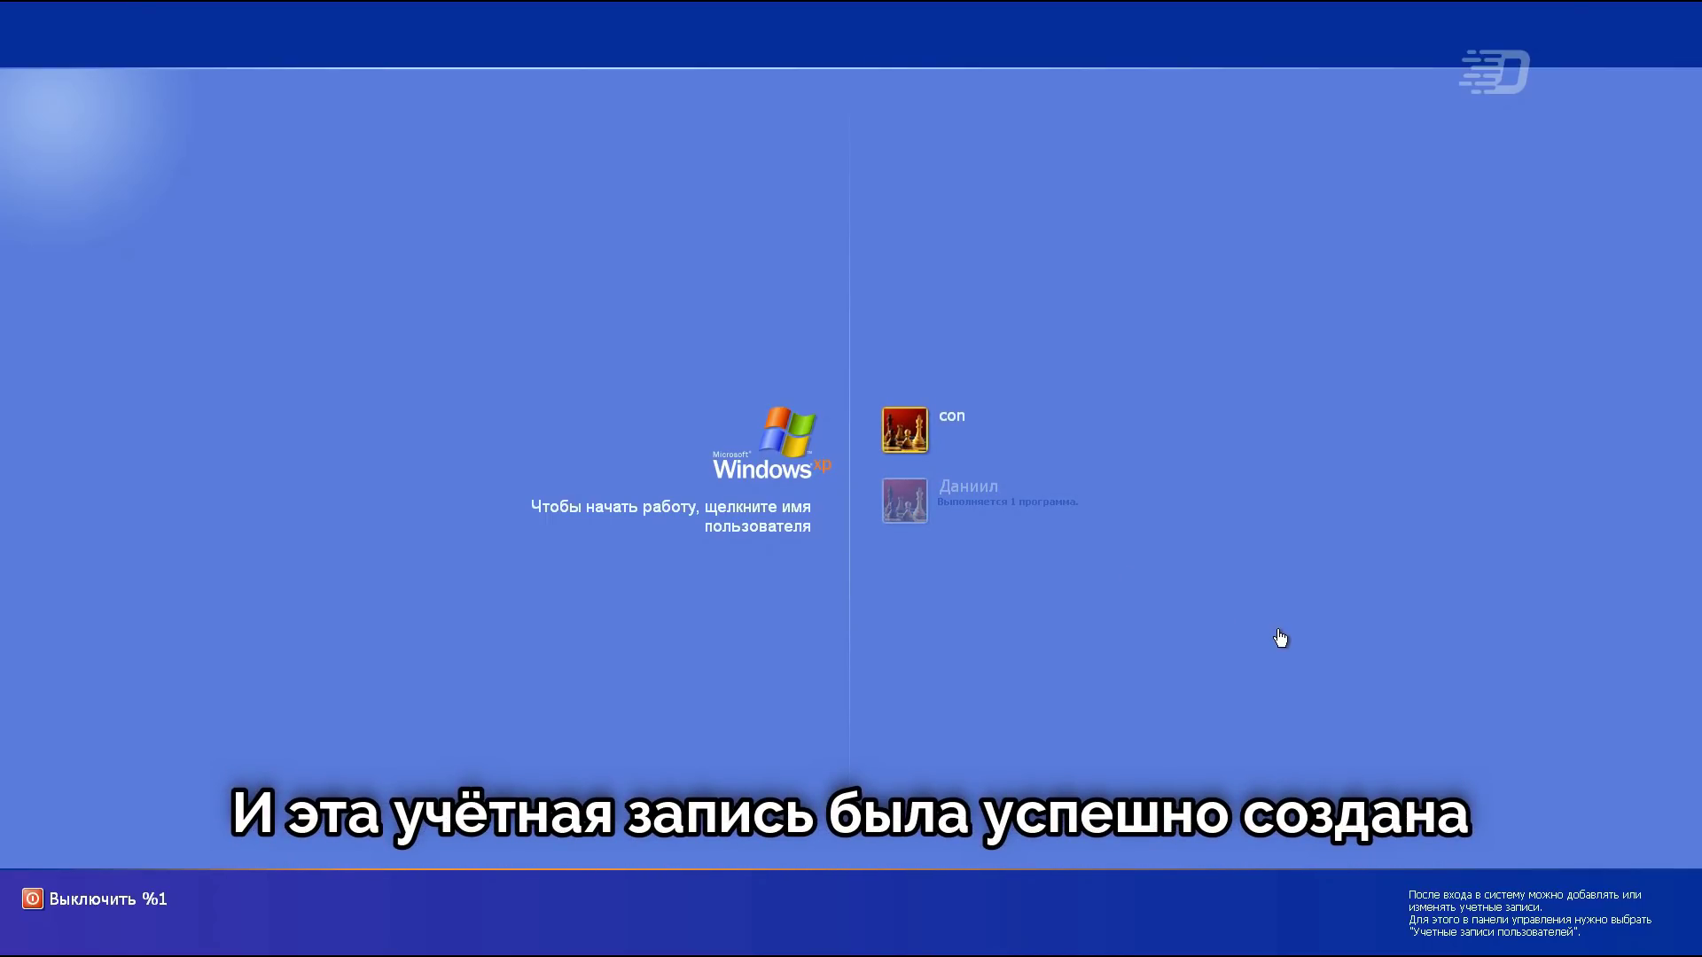
key("Return")
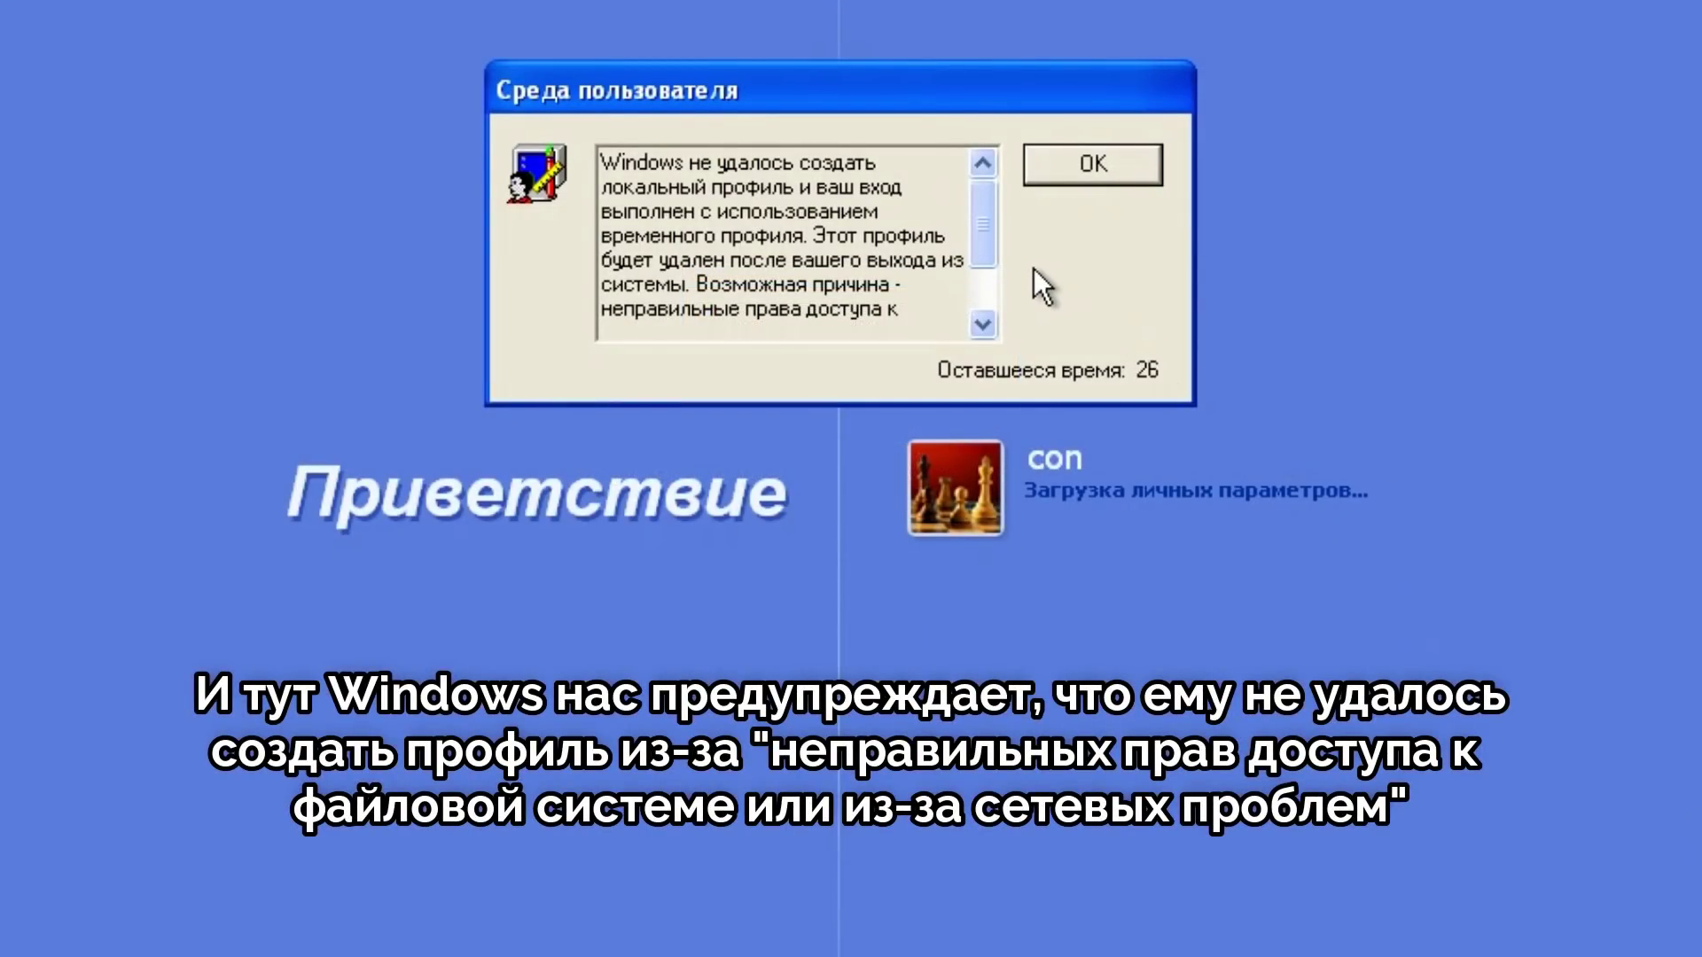
Step: Dismiss the Среда пользователя temporary-profile warning to finish signing in as con
left_click_drag(983, 231, 991, 306)
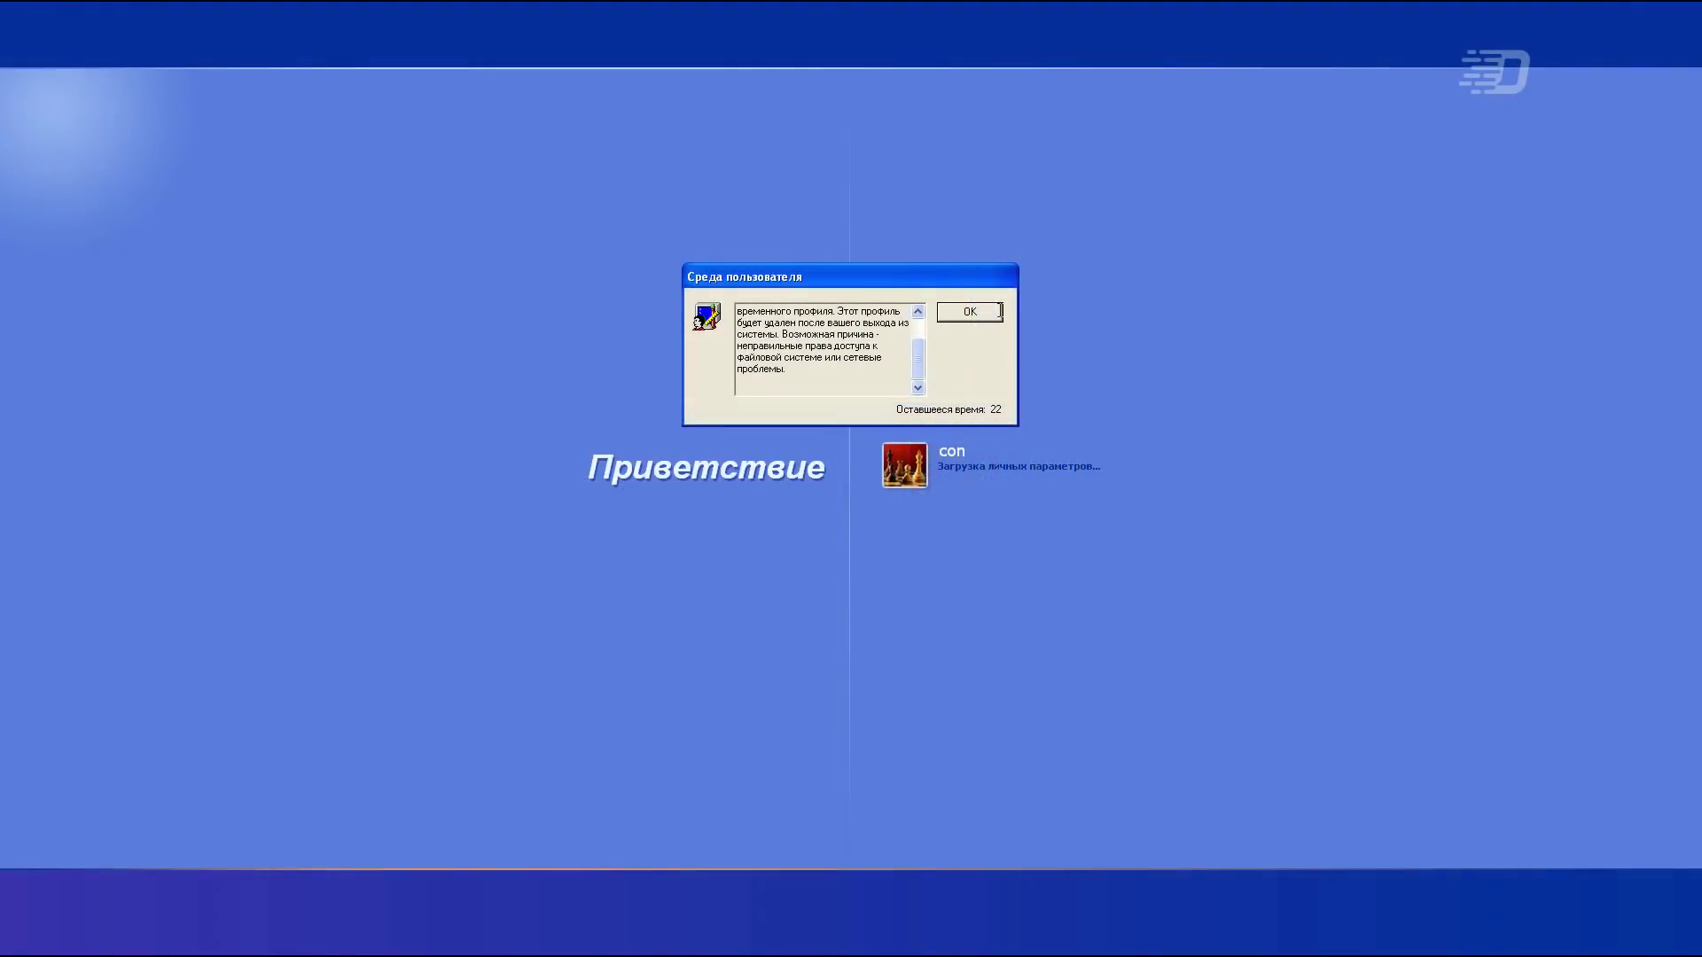
left_click(991, 315)
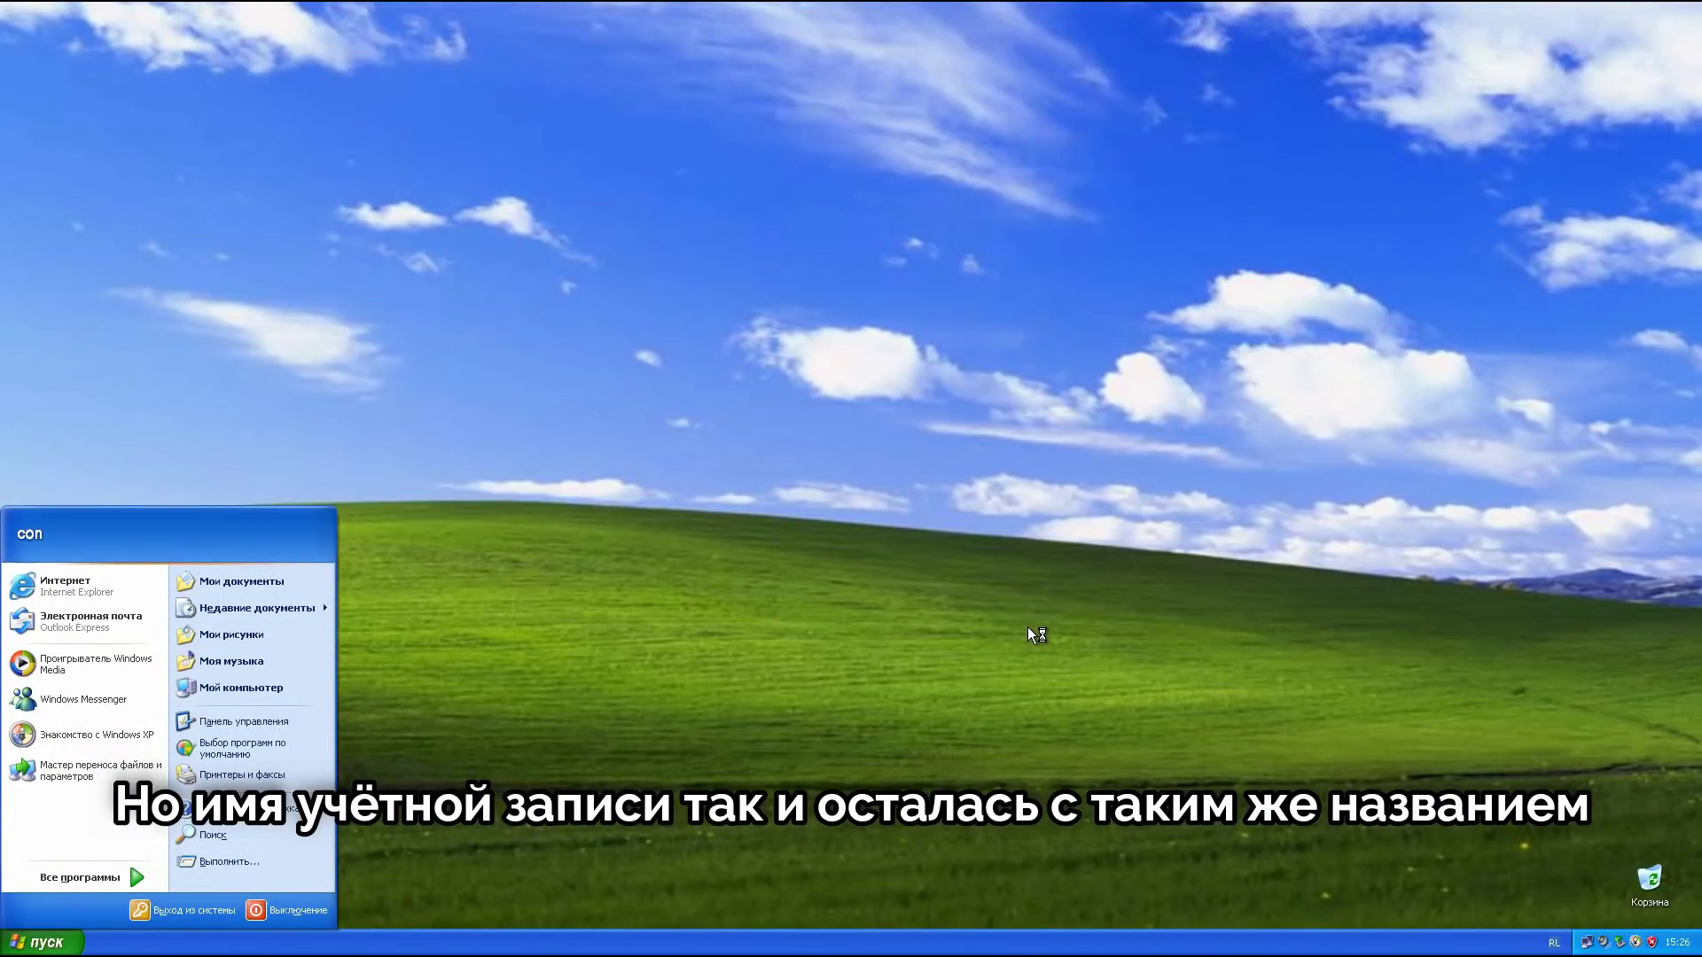
Step: Open Control Panel in classic view and open User Accounts
left_click(1071, 700)
left_click(18, 947)
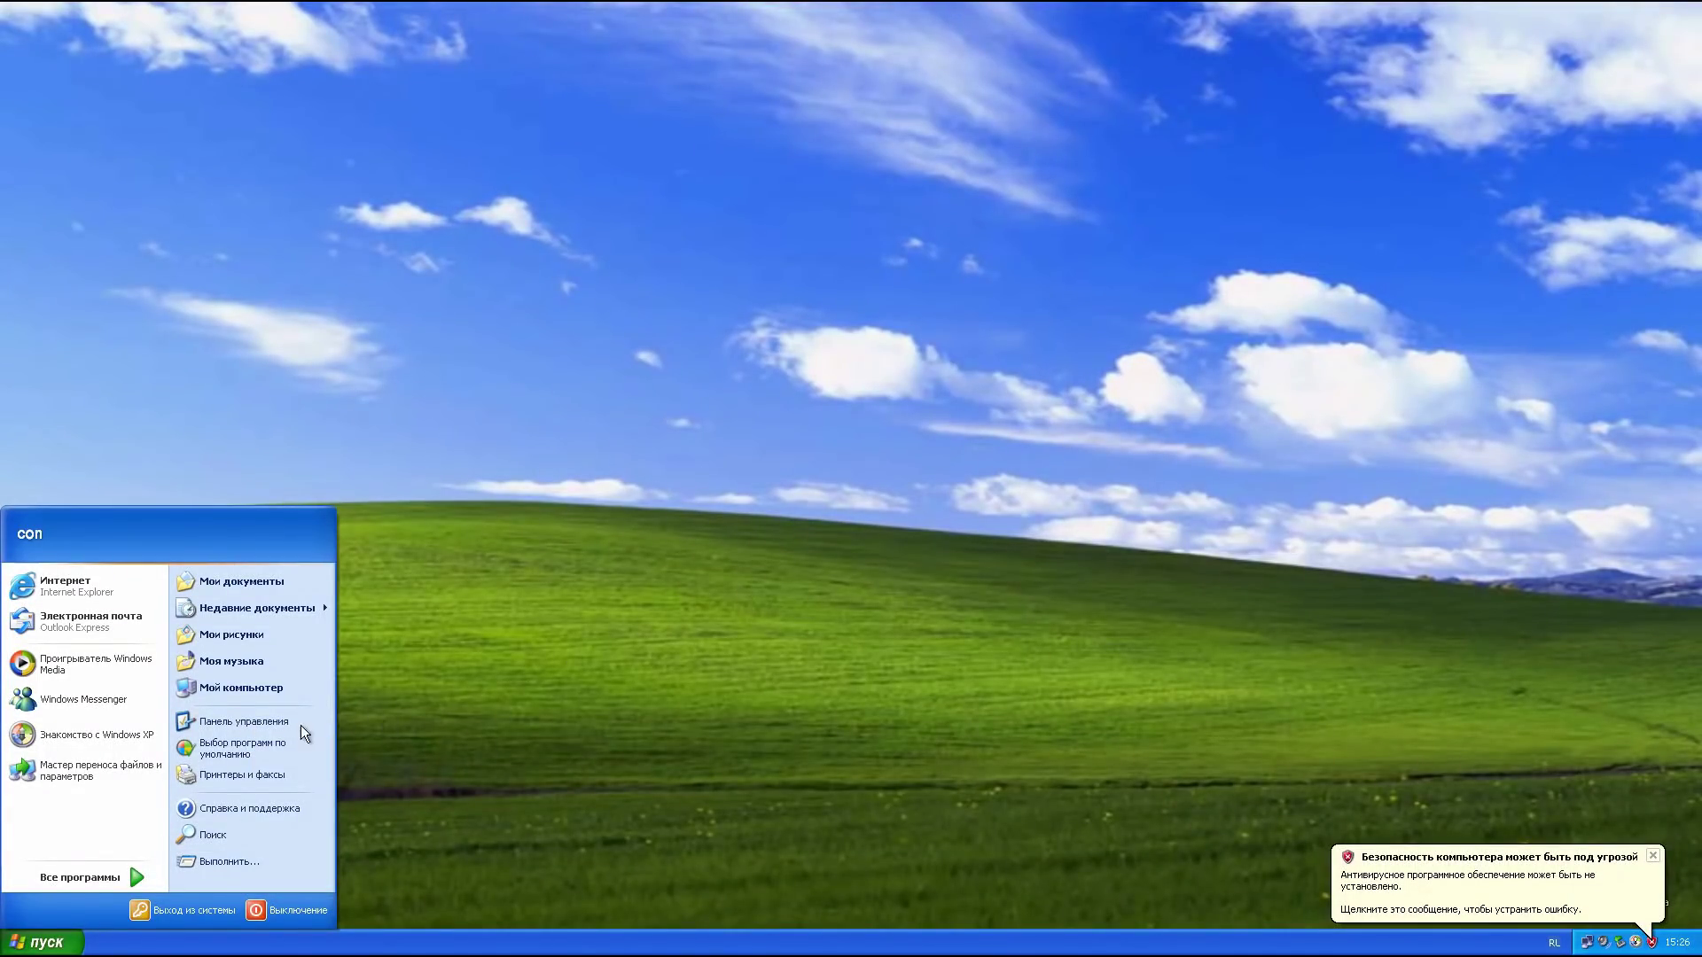
left_click(306, 723)
left_click(1654, 857)
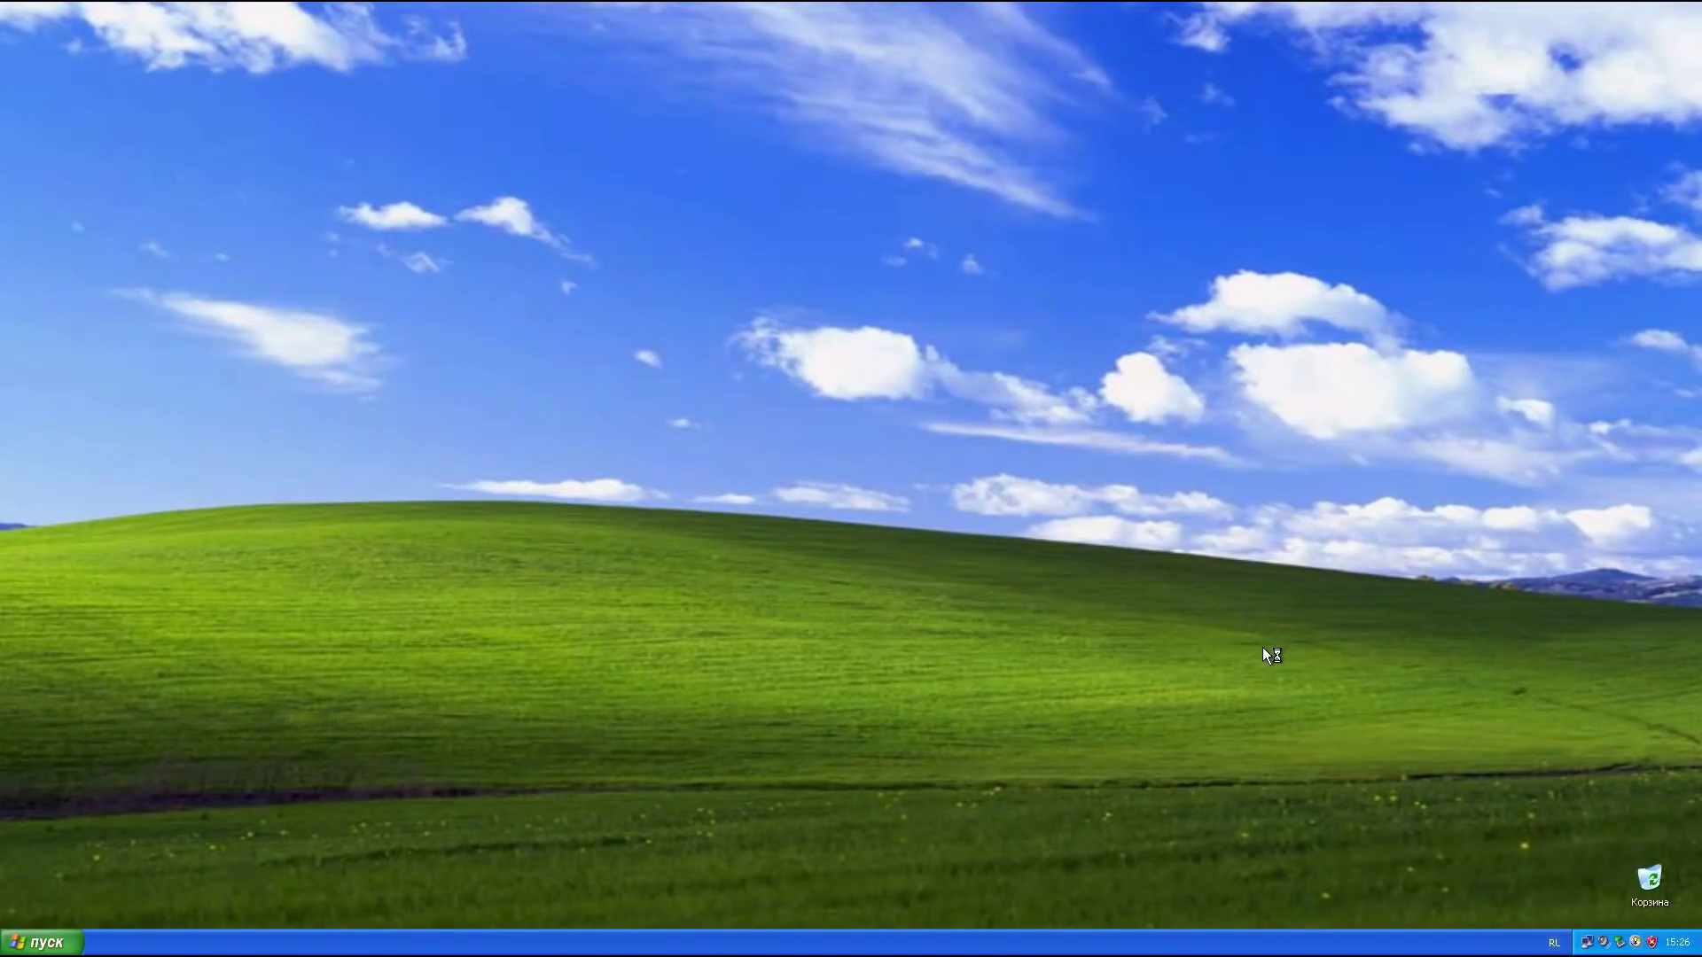
left_click(110, 194)
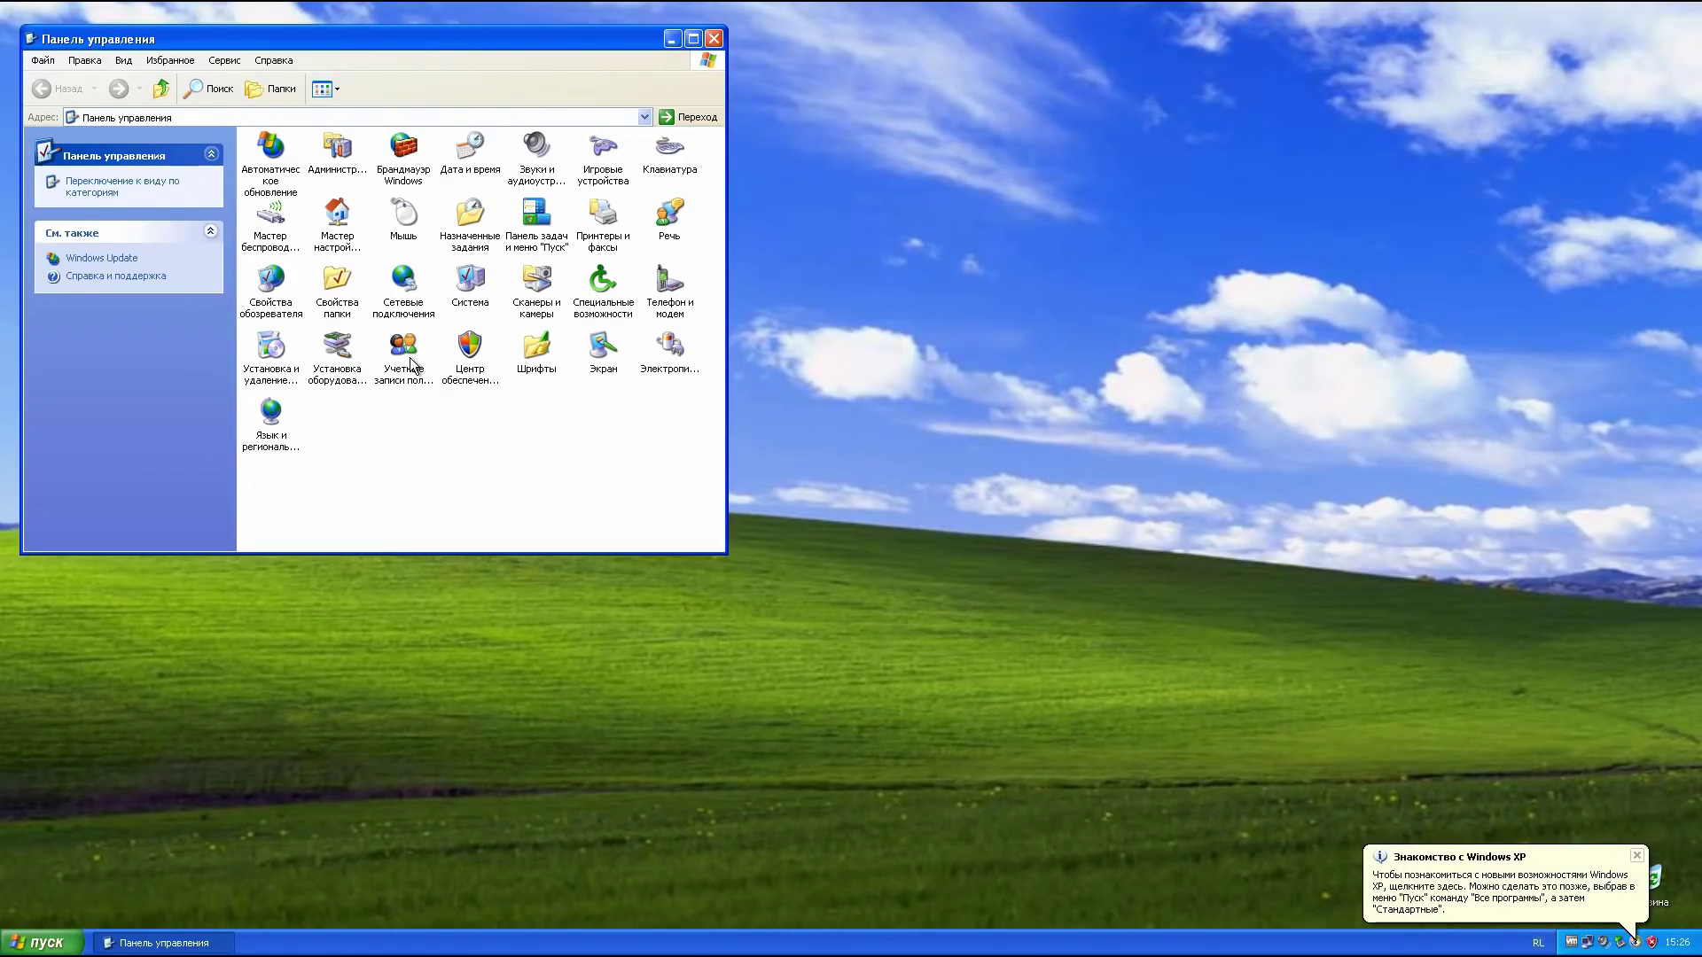
double_click(410, 363)
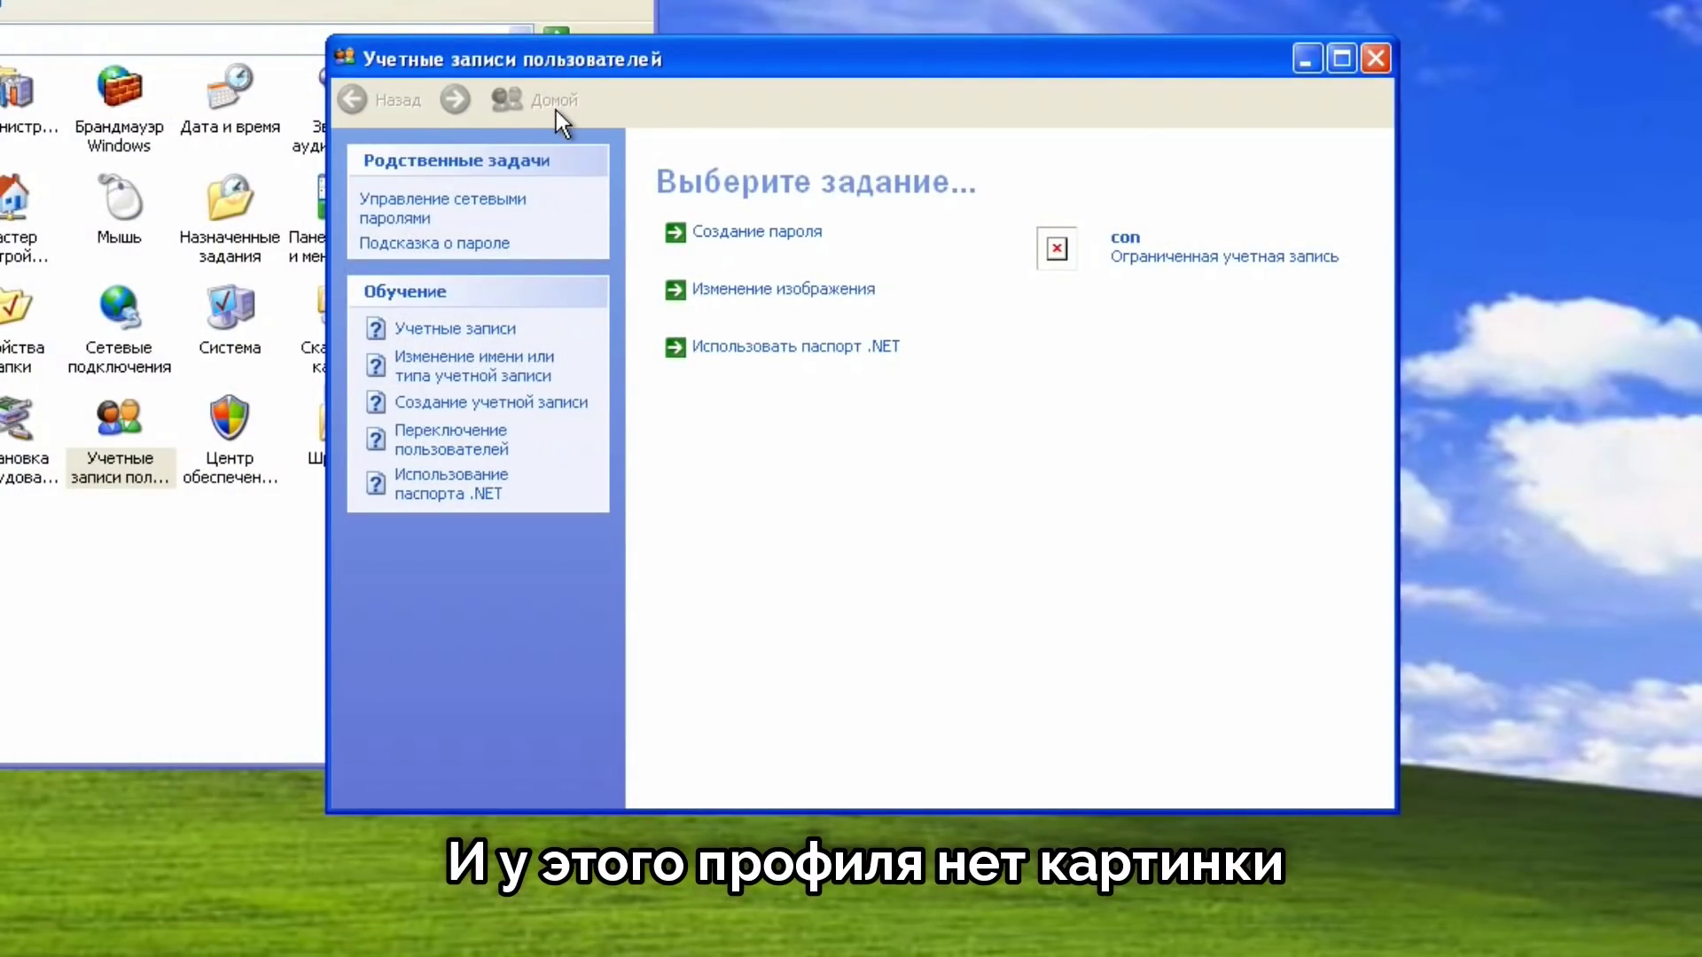
Step: Try setting con's picture to the chess image; after permission denied errors, cancel
left_click(836, 292)
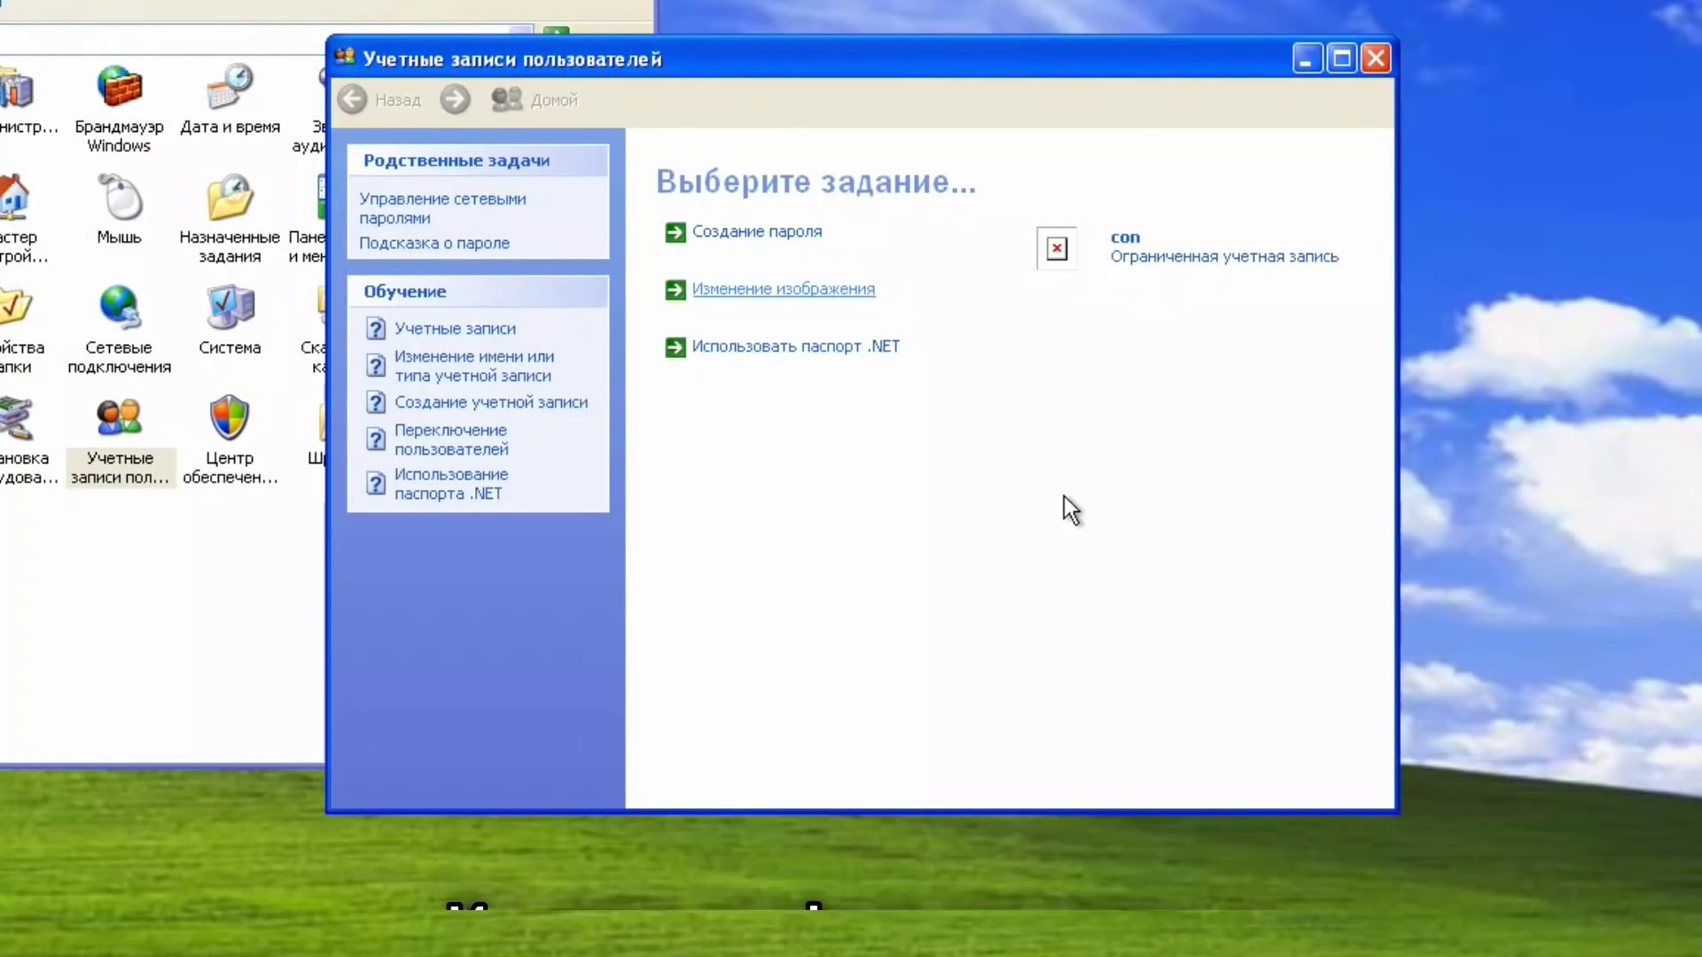
left_click(752, 293)
left_click(705, 455)
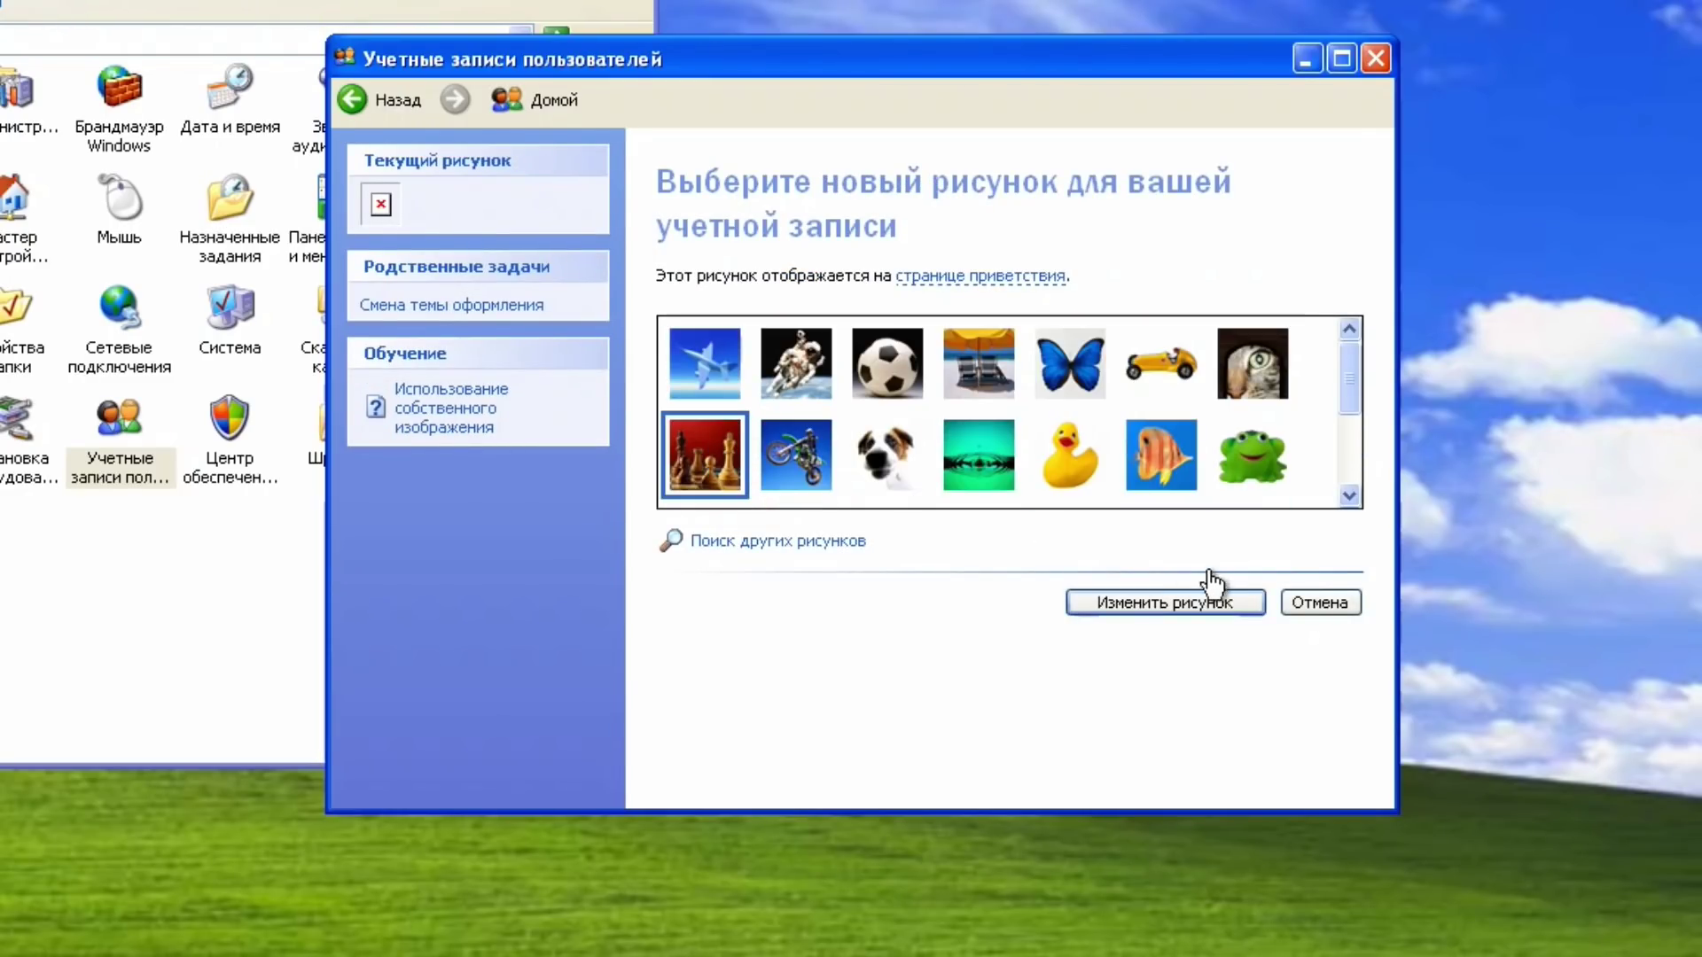
left_click(1215, 603)
left_click(869, 717)
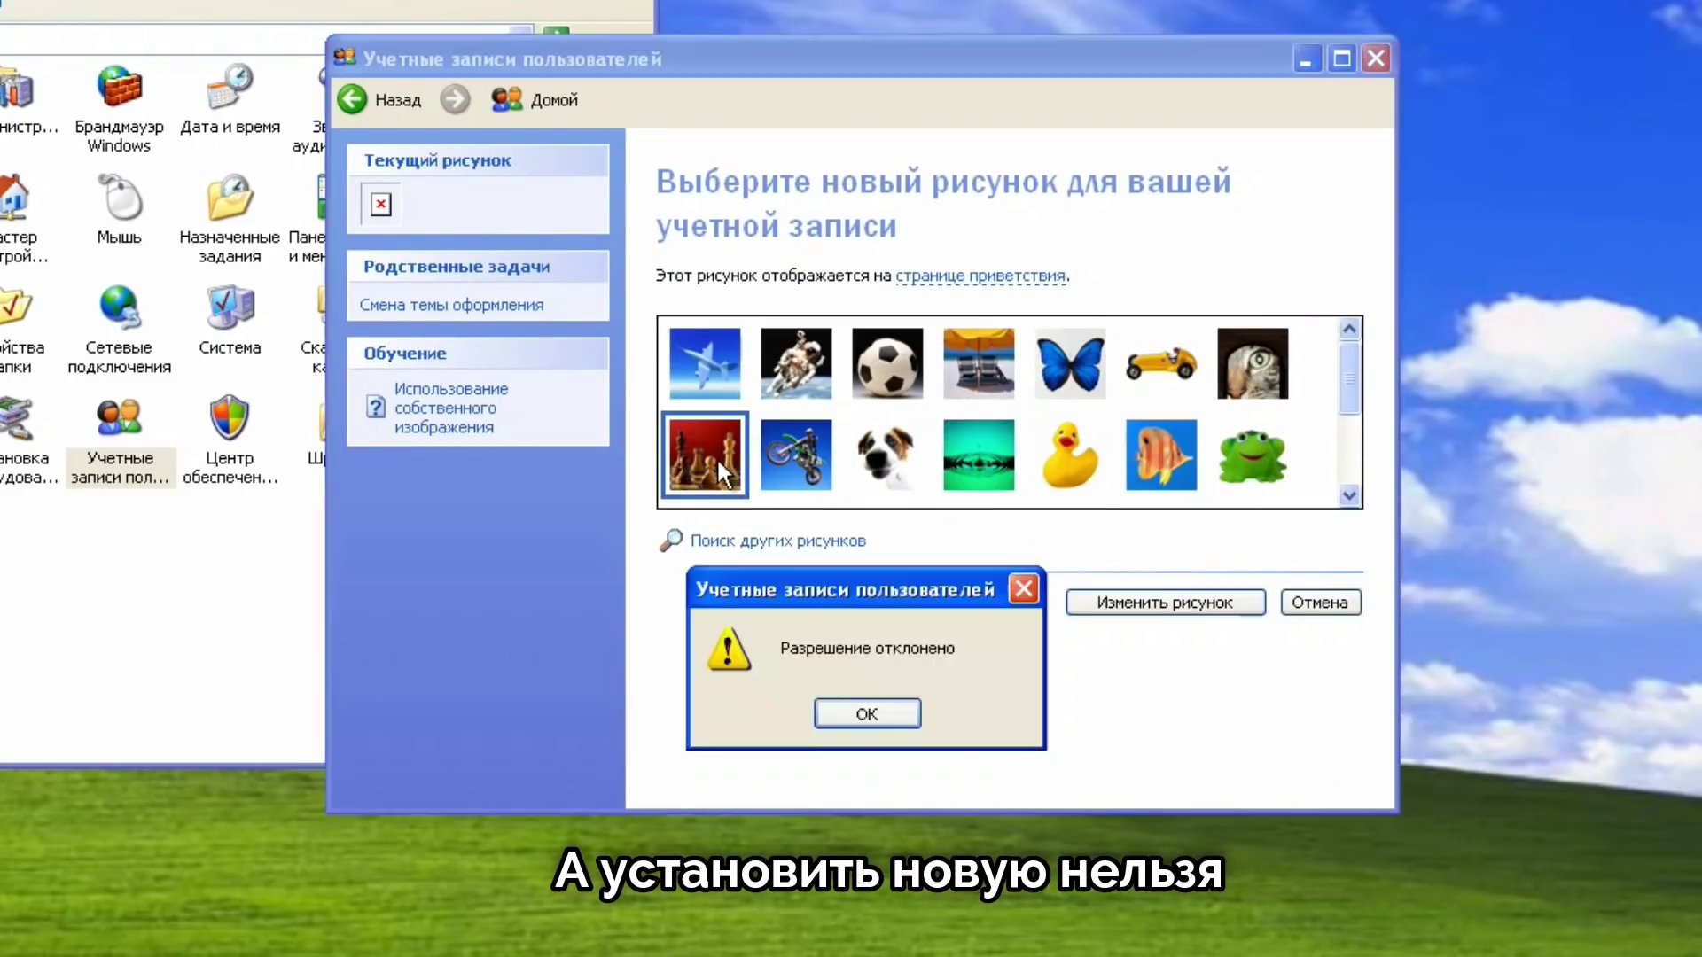
left_click(879, 720)
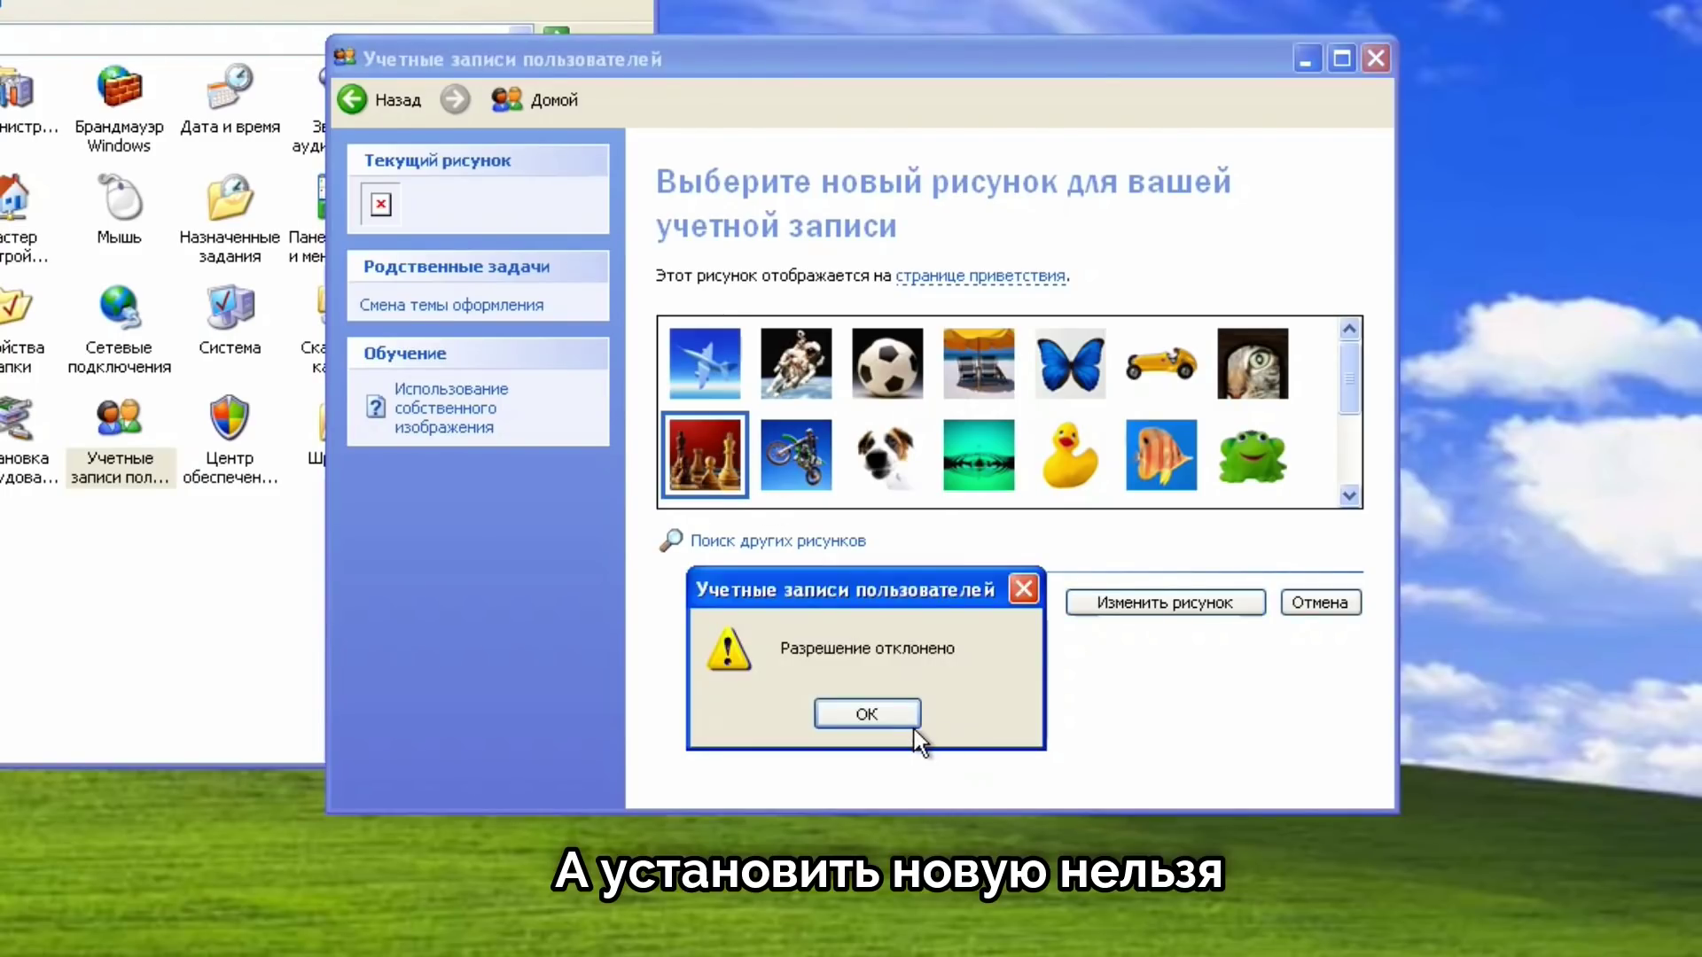
left_click(882, 718)
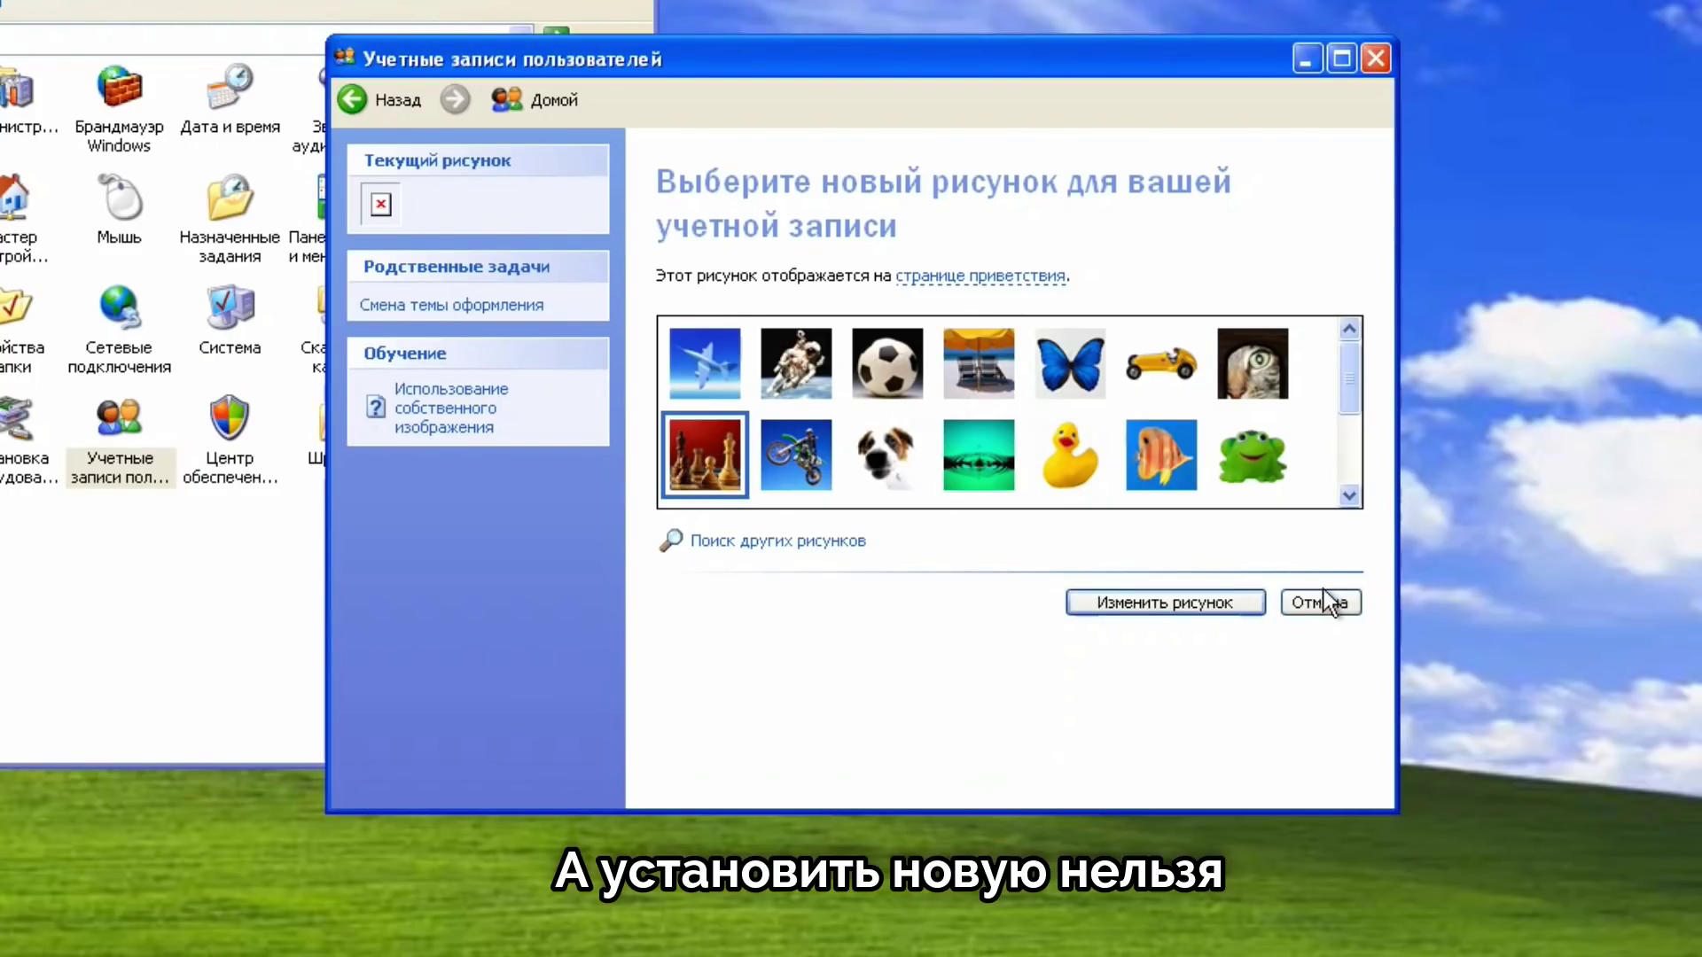
left_click(1321, 600)
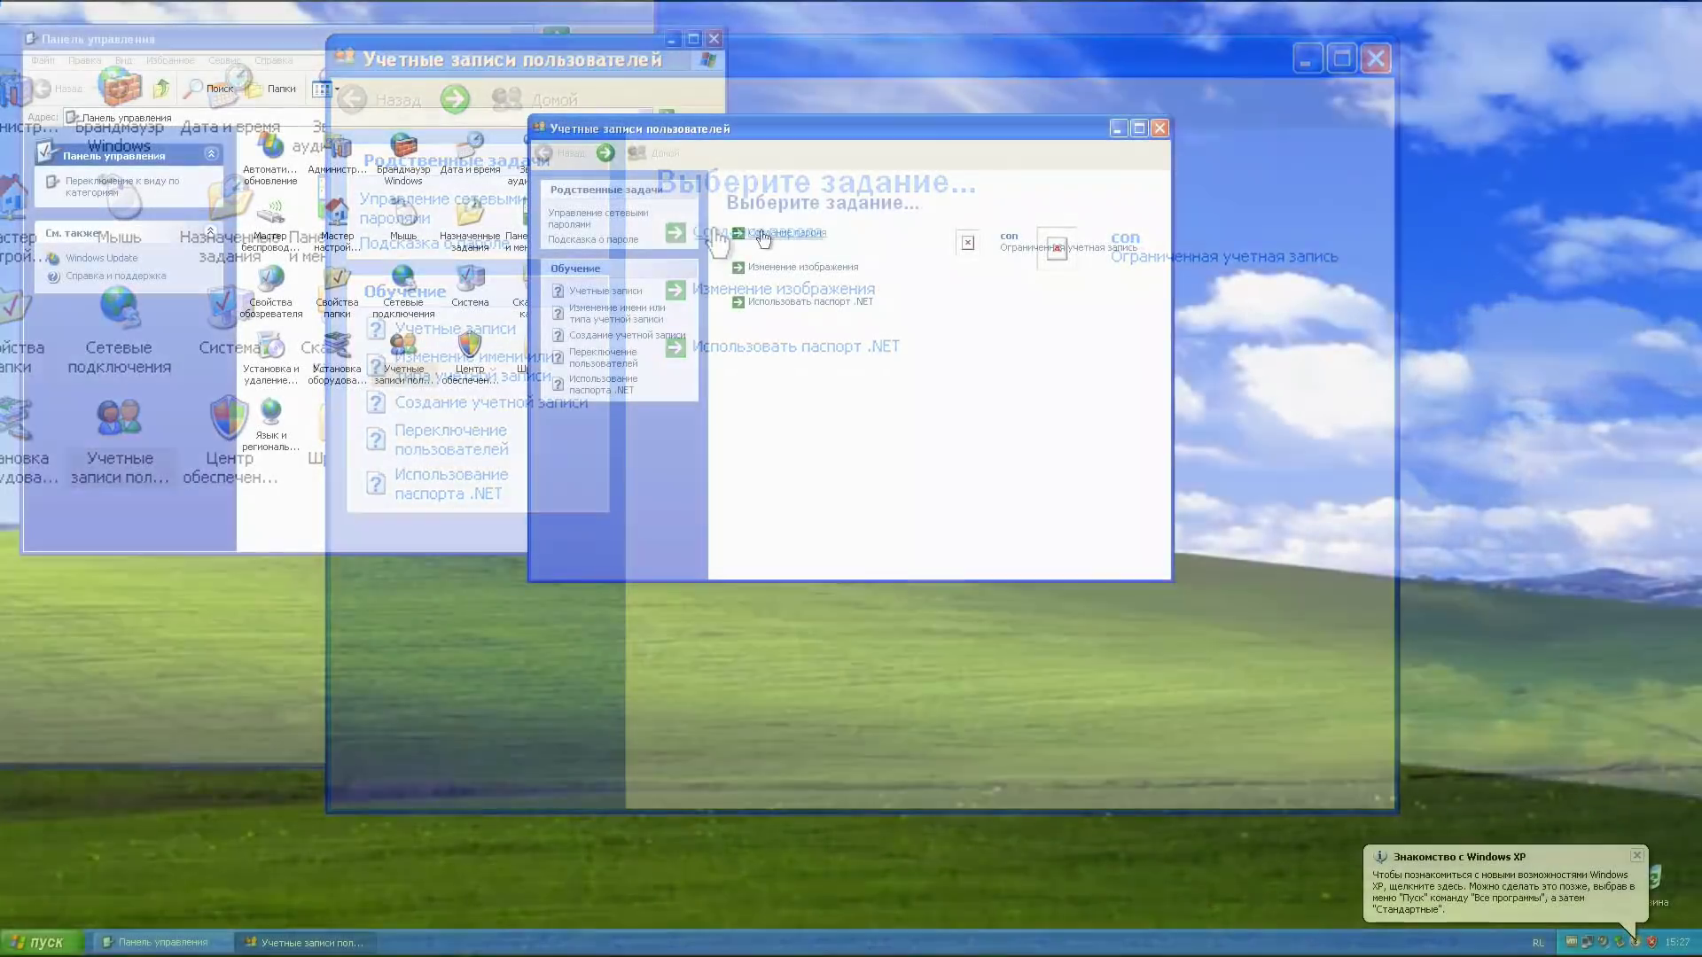
Step: Create a password for the con account
left_click(761, 233)
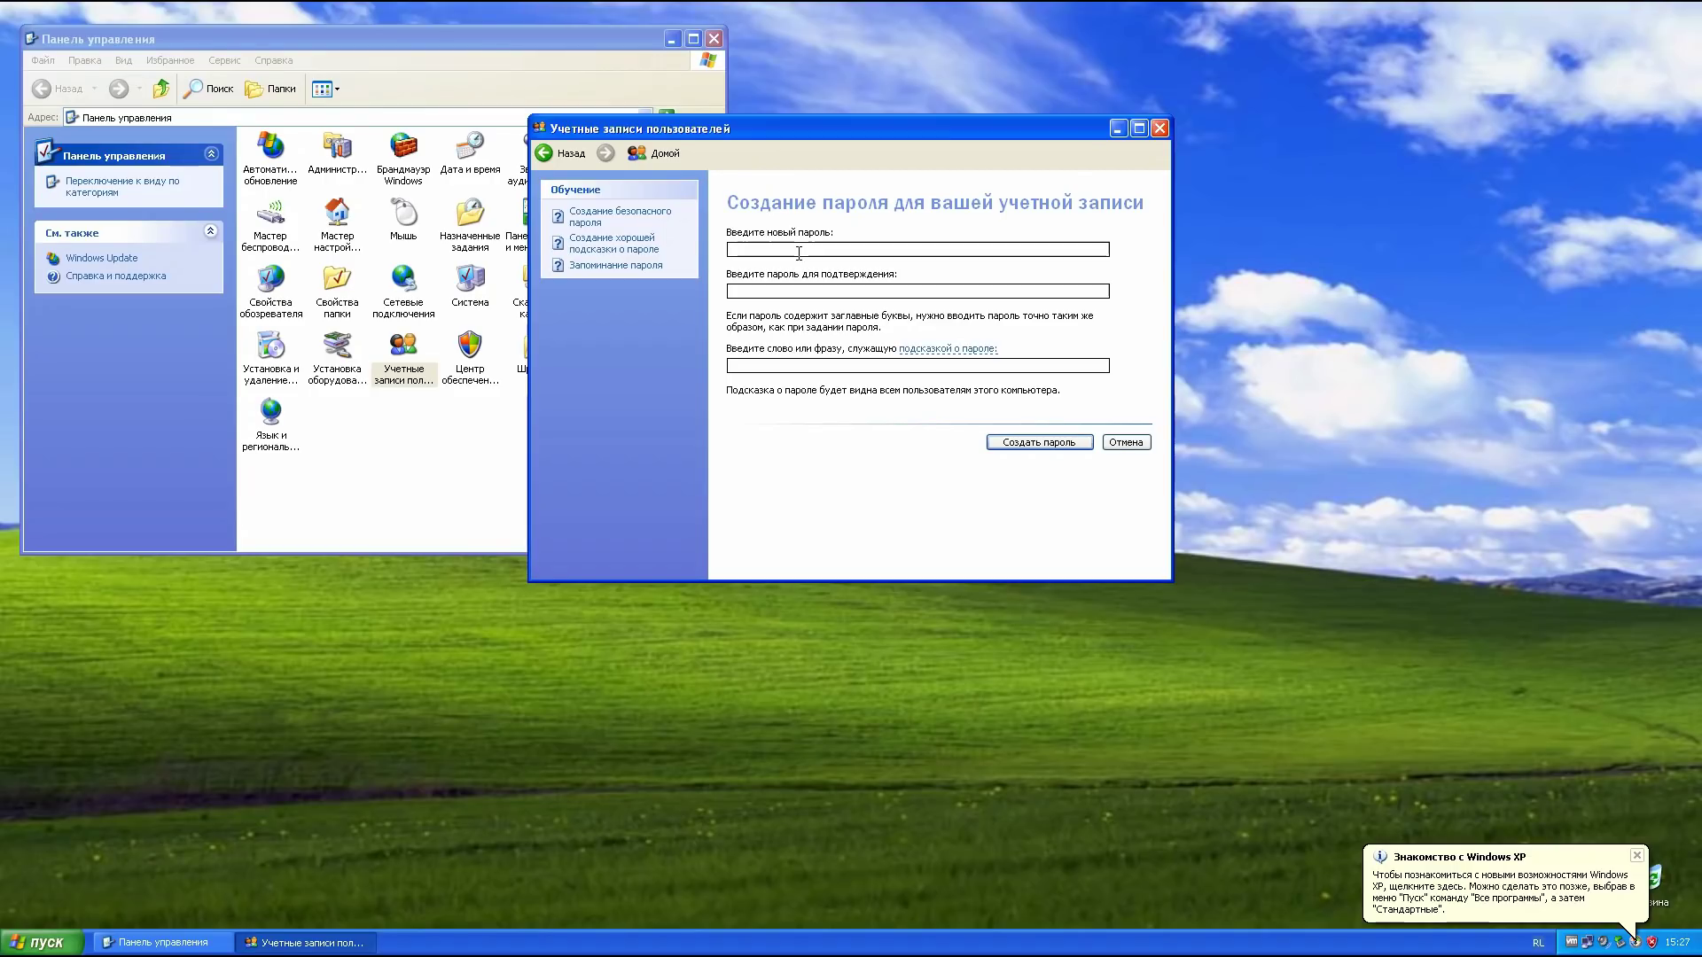
type("1234")
left_click(793, 291)
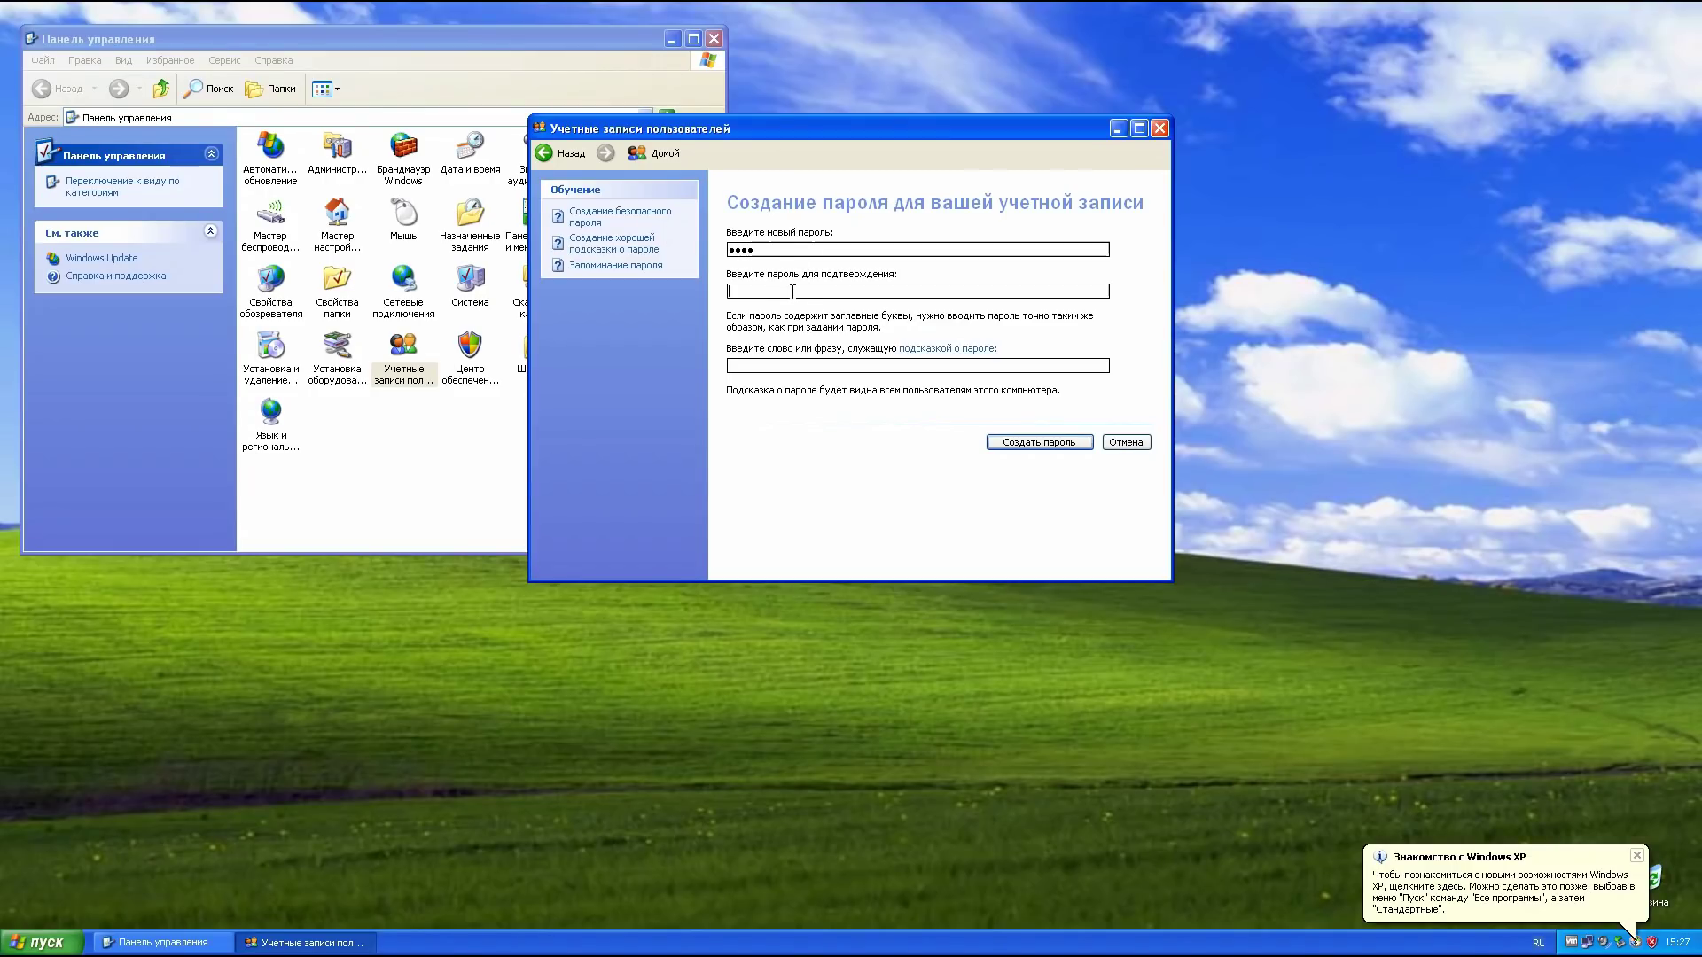
left_click(790, 366)
type("1233")
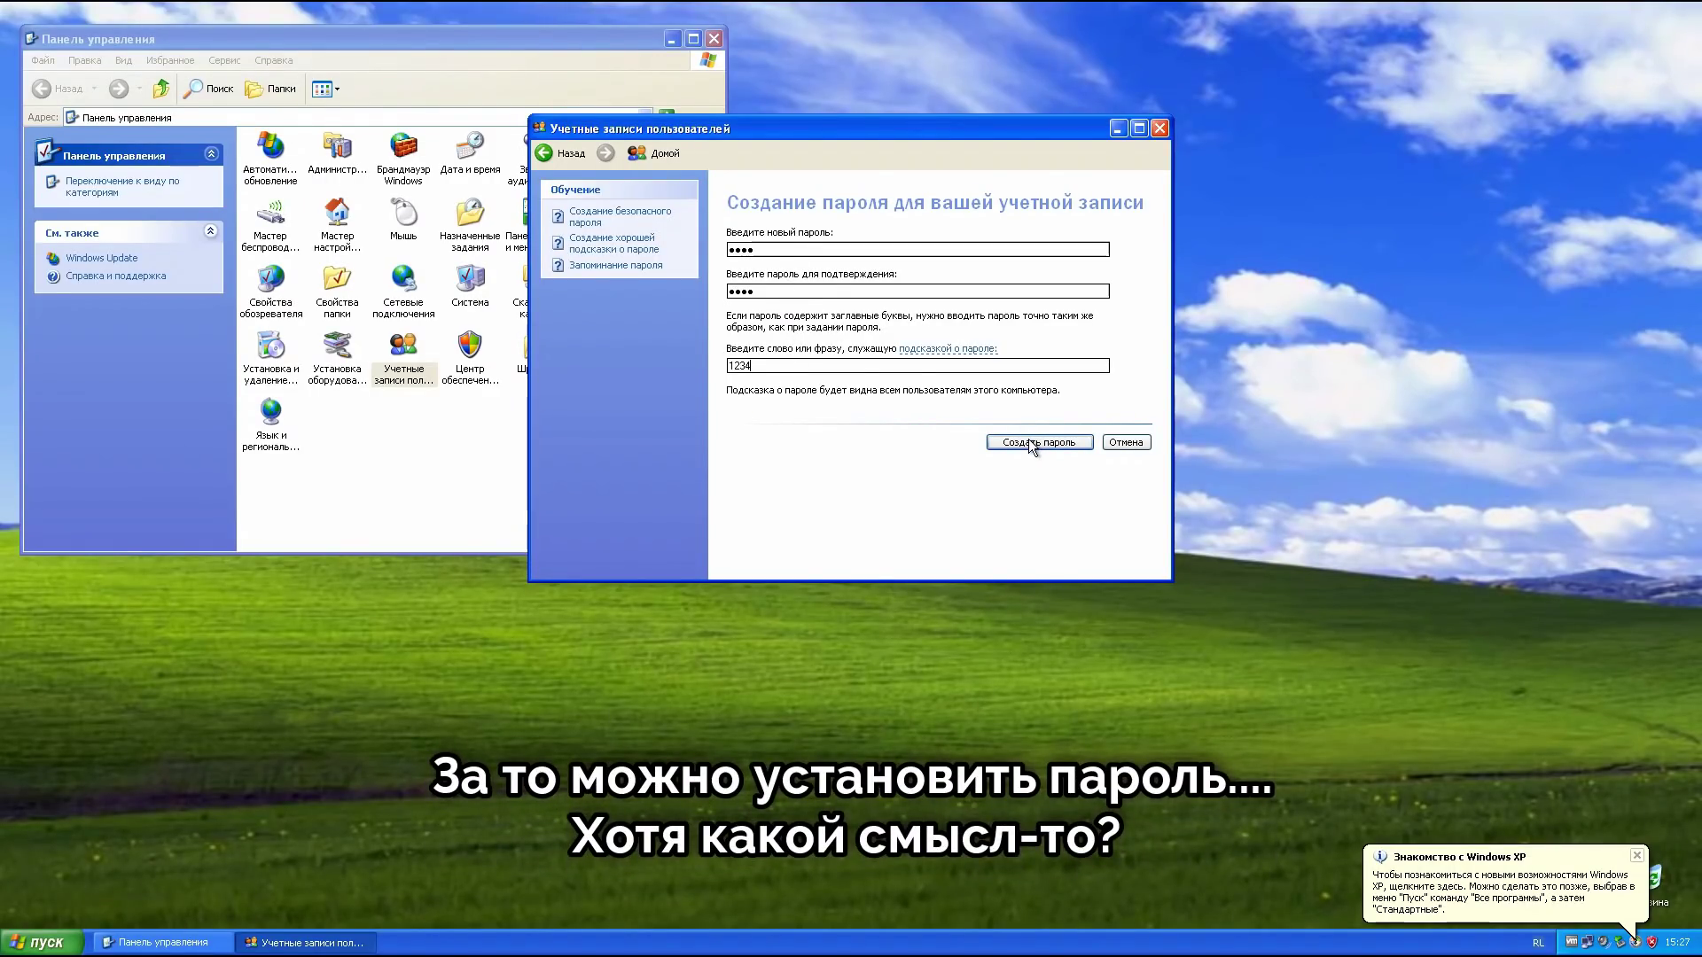
left_click(1028, 441)
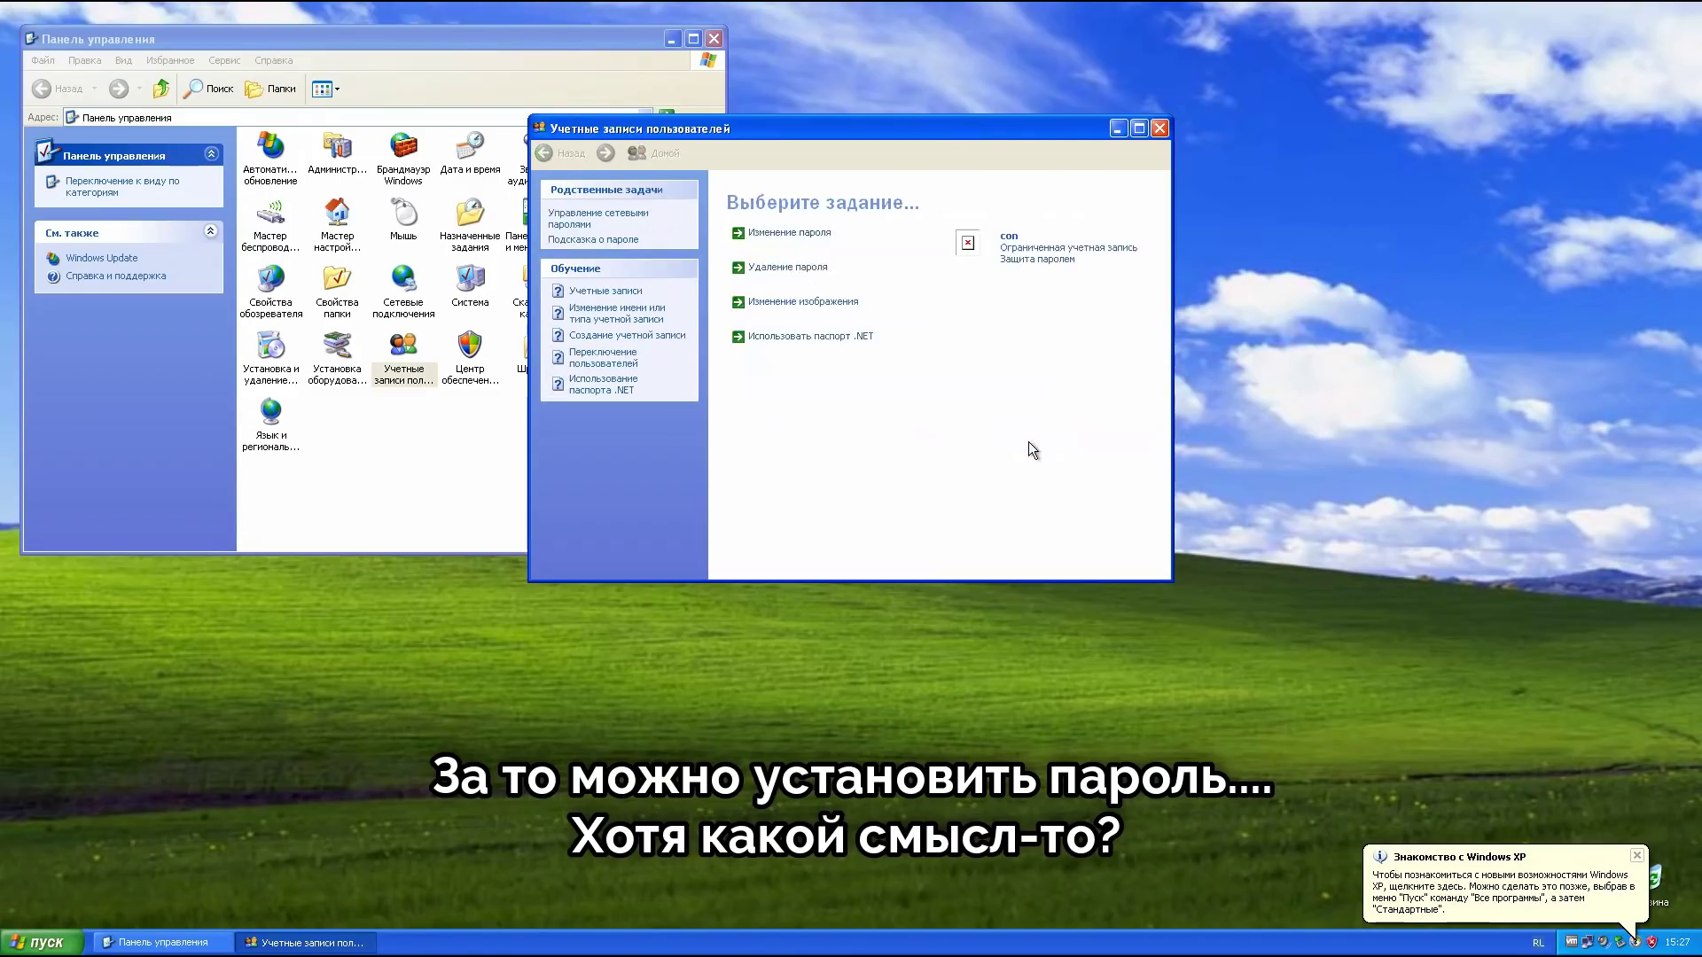
Step: Remove con's password, then leave only Control Panel open, moved toward the centre
left_click(821, 276)
type("1234")
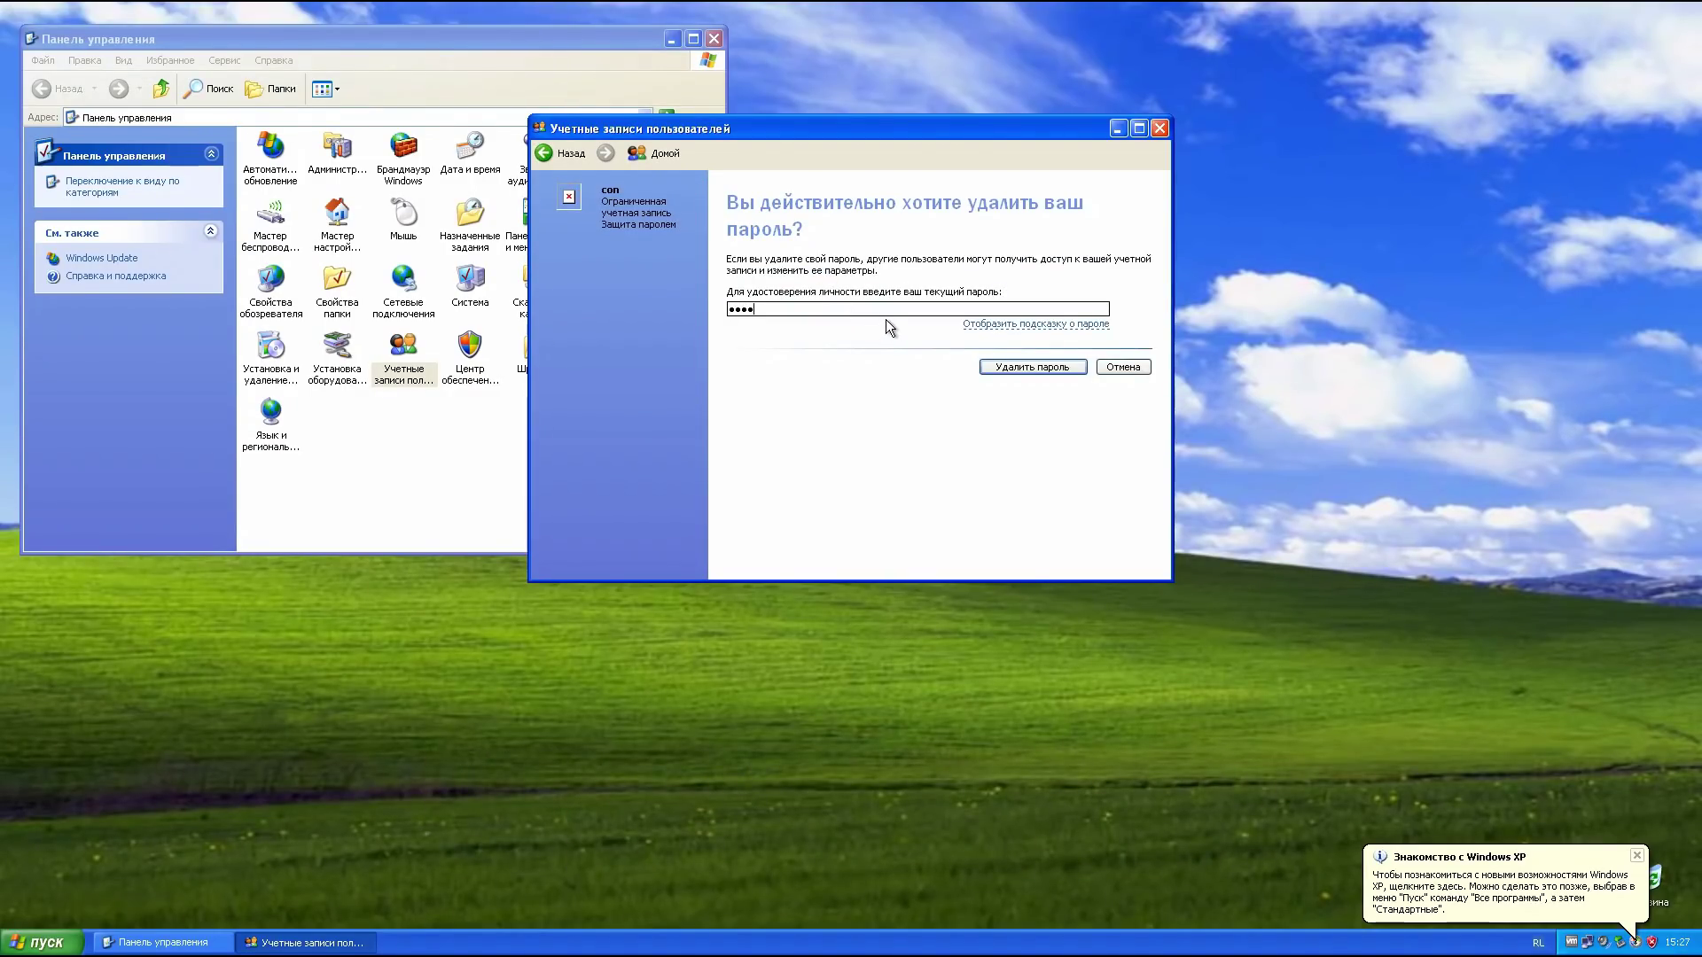
key("Return")
left_click(1160, 130)
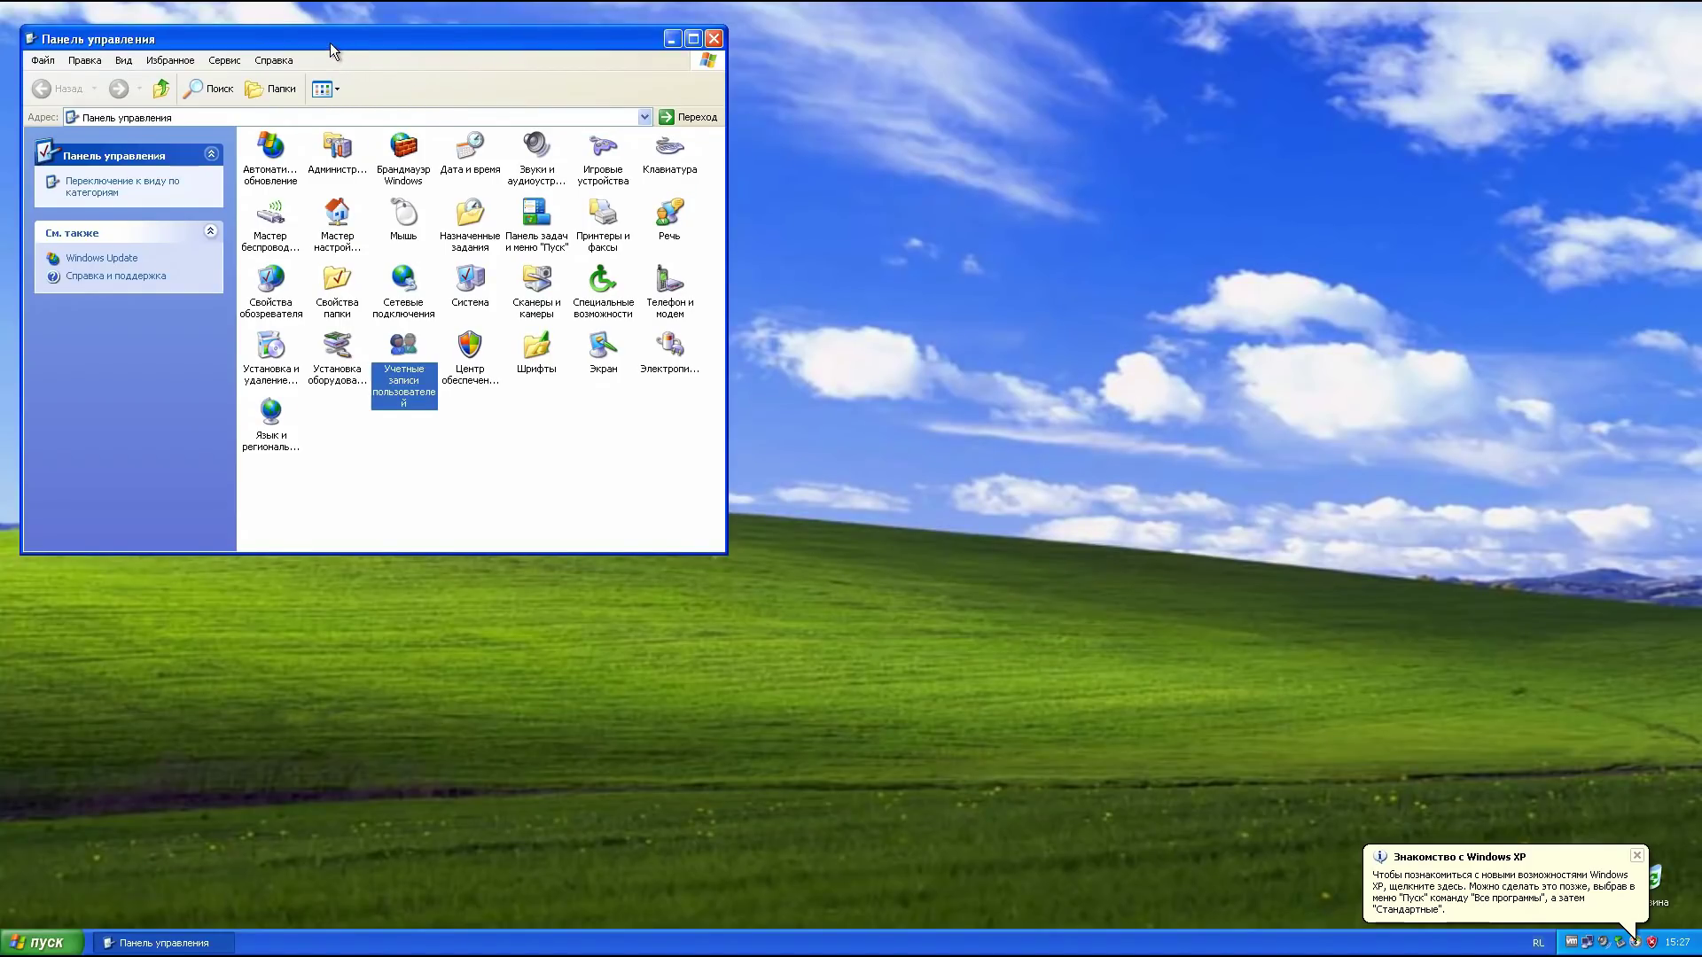
left_click_drag(330, 42, 646, 115)
Step: Open Command Prompt from Accessories and run echo %username% to confirm the user is con
left_click(45, 942)
left_click(79, 877)
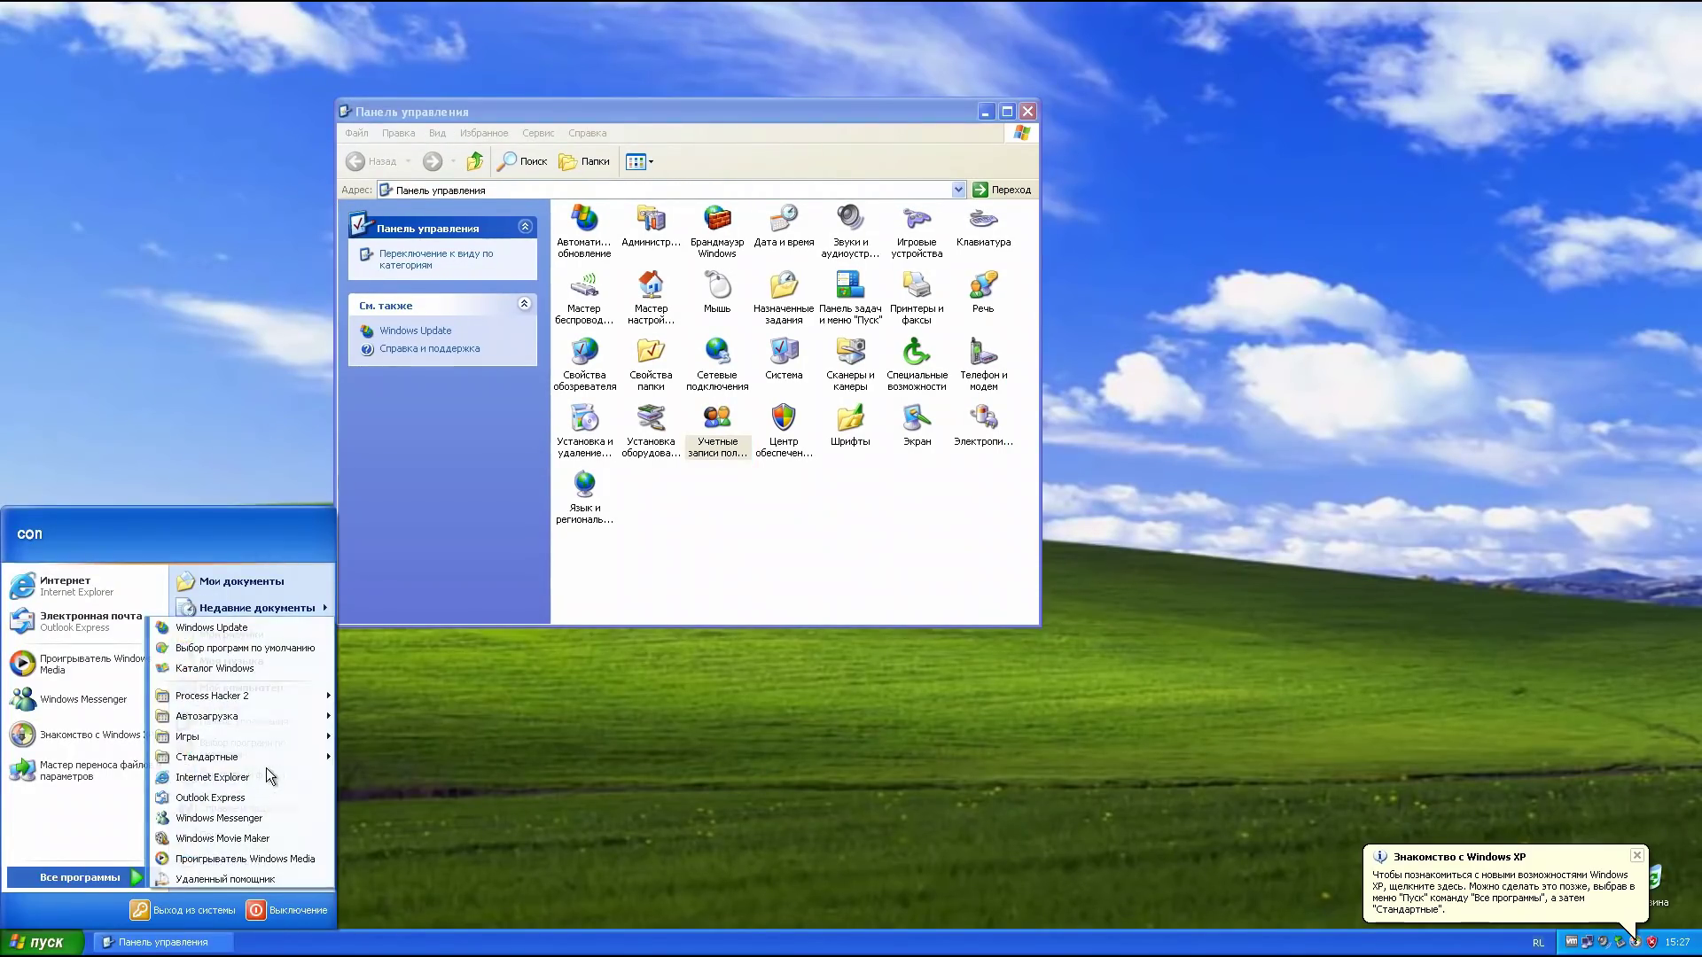
mouse_move(266, 753)
left_click(443, 676)
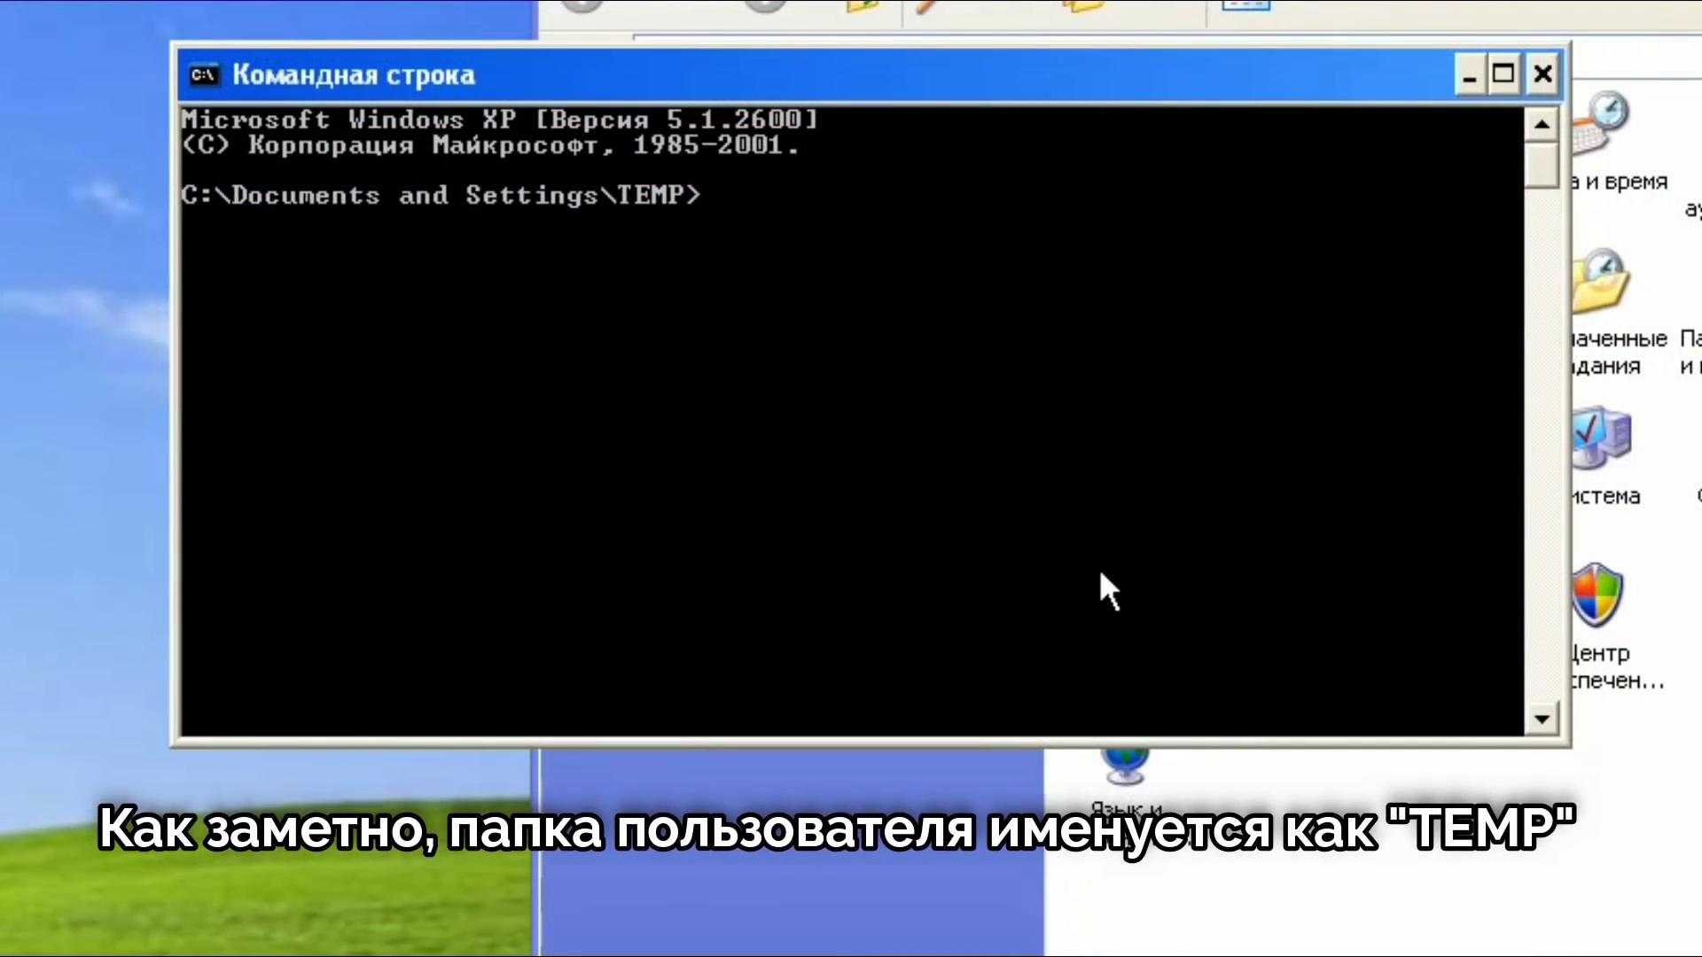
type("echo")
key("BackSpace")
key("BackSpace")
key("BackSpace")
key("BackSpace")
key("BackSpace")
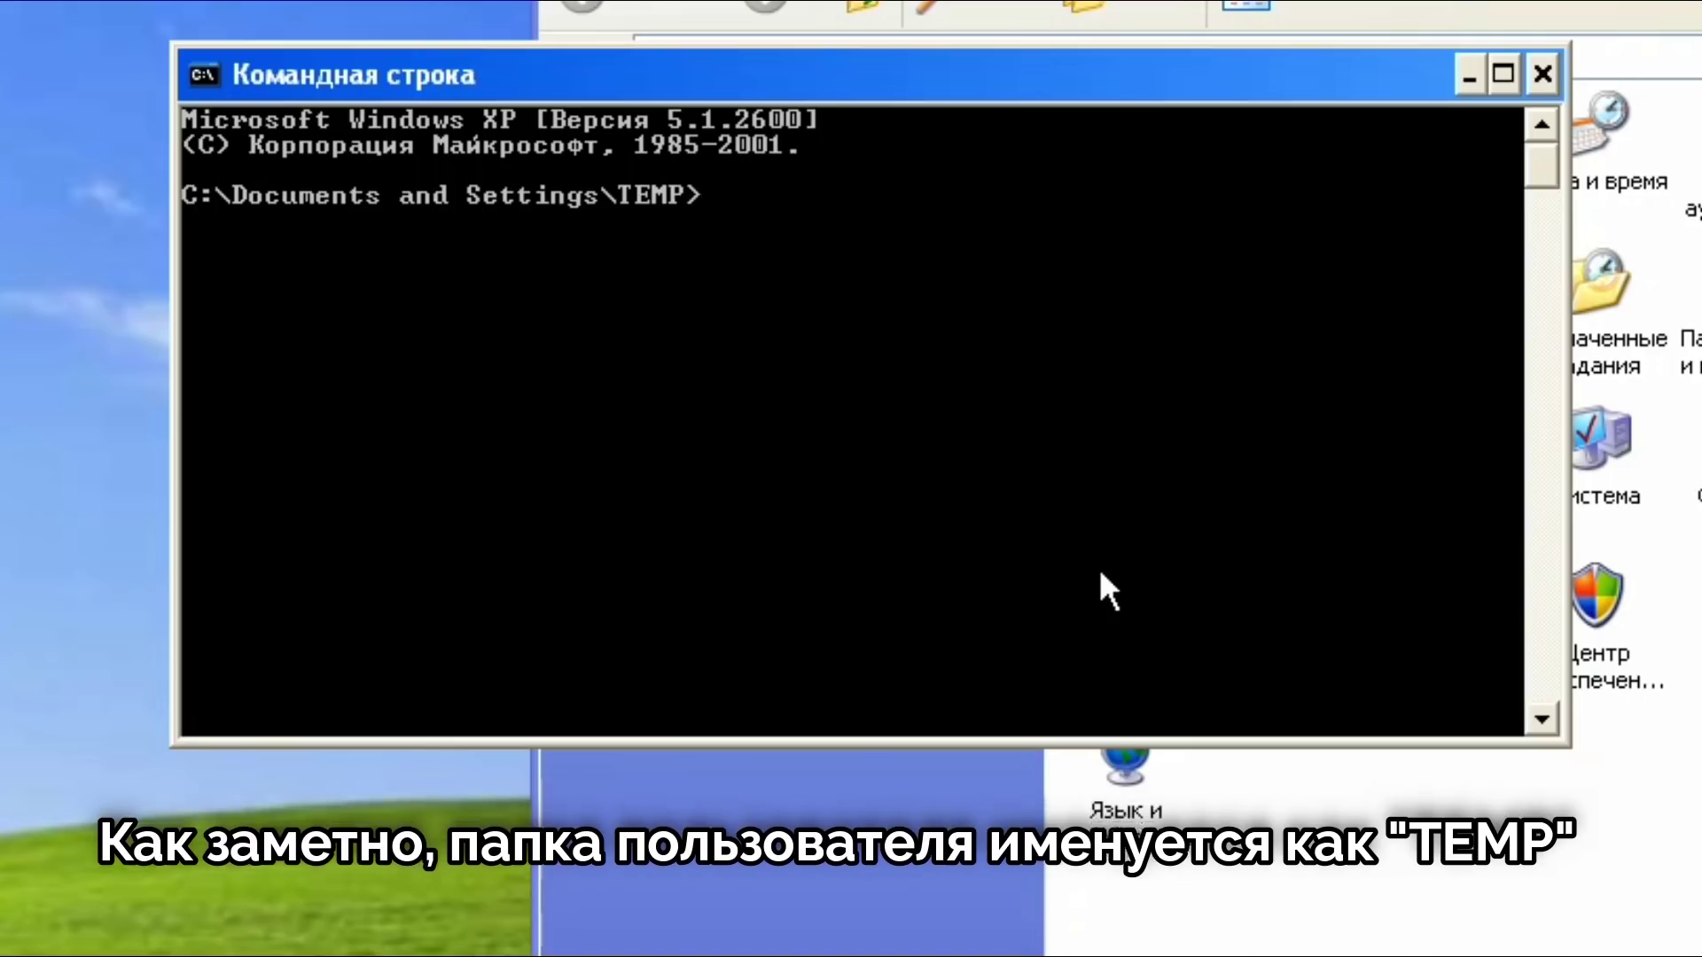
type("echo ")
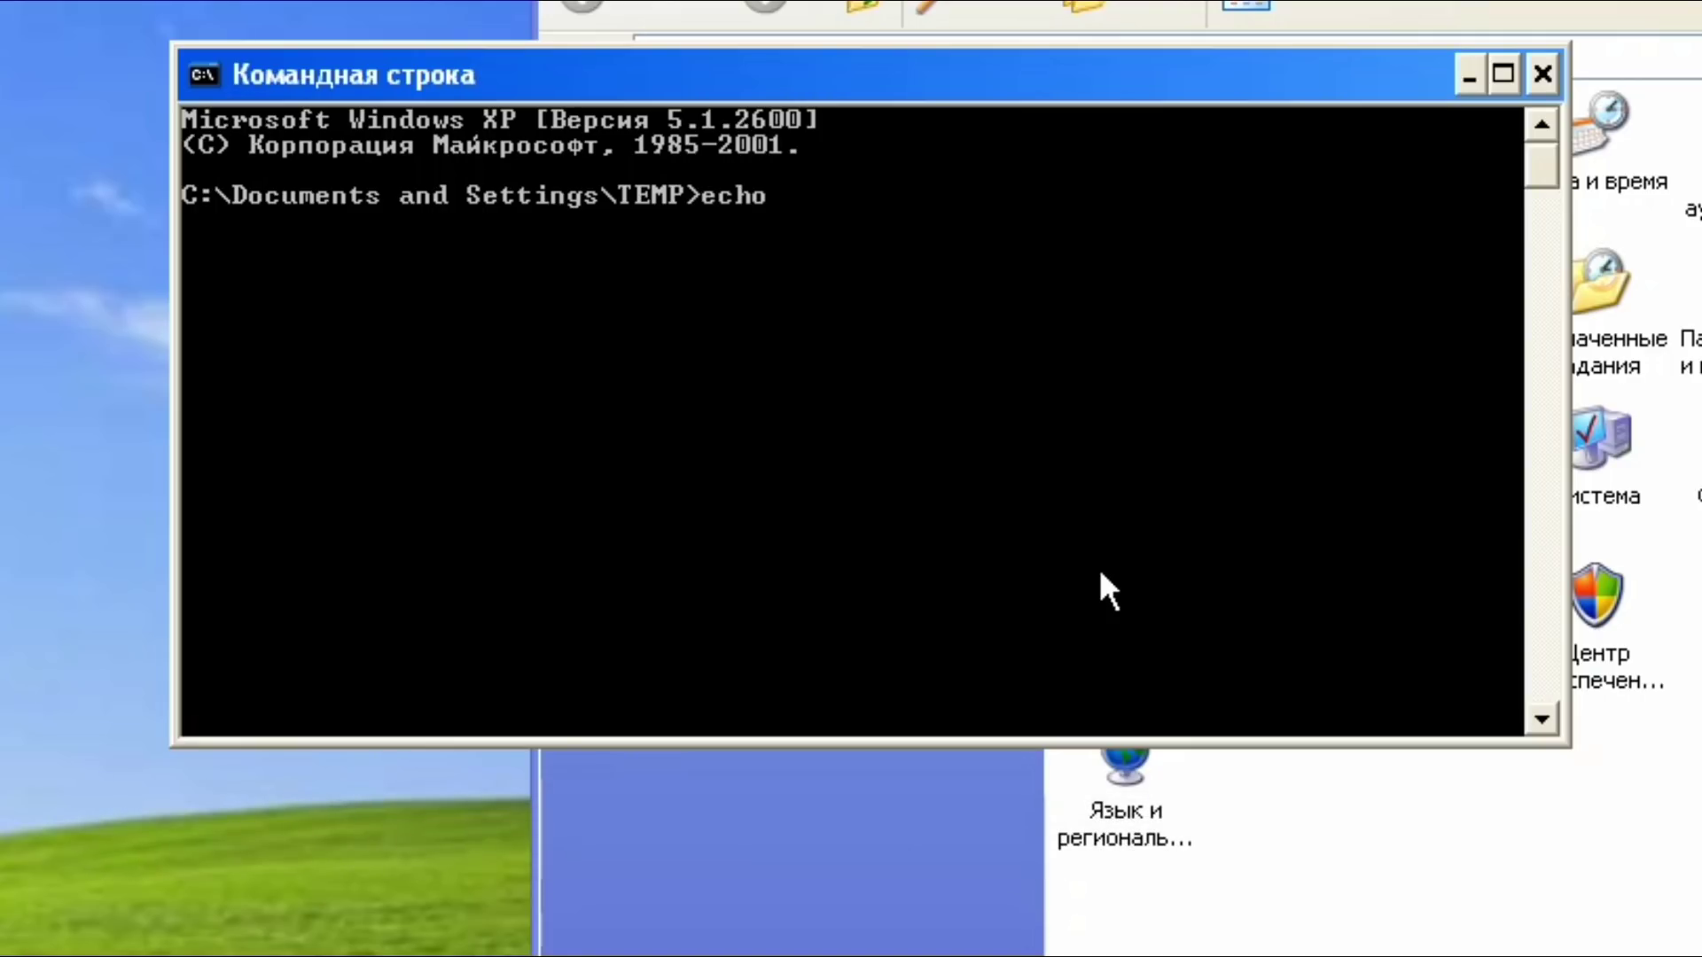
type("%u%")
key("Left")
type("u")
type("sername")
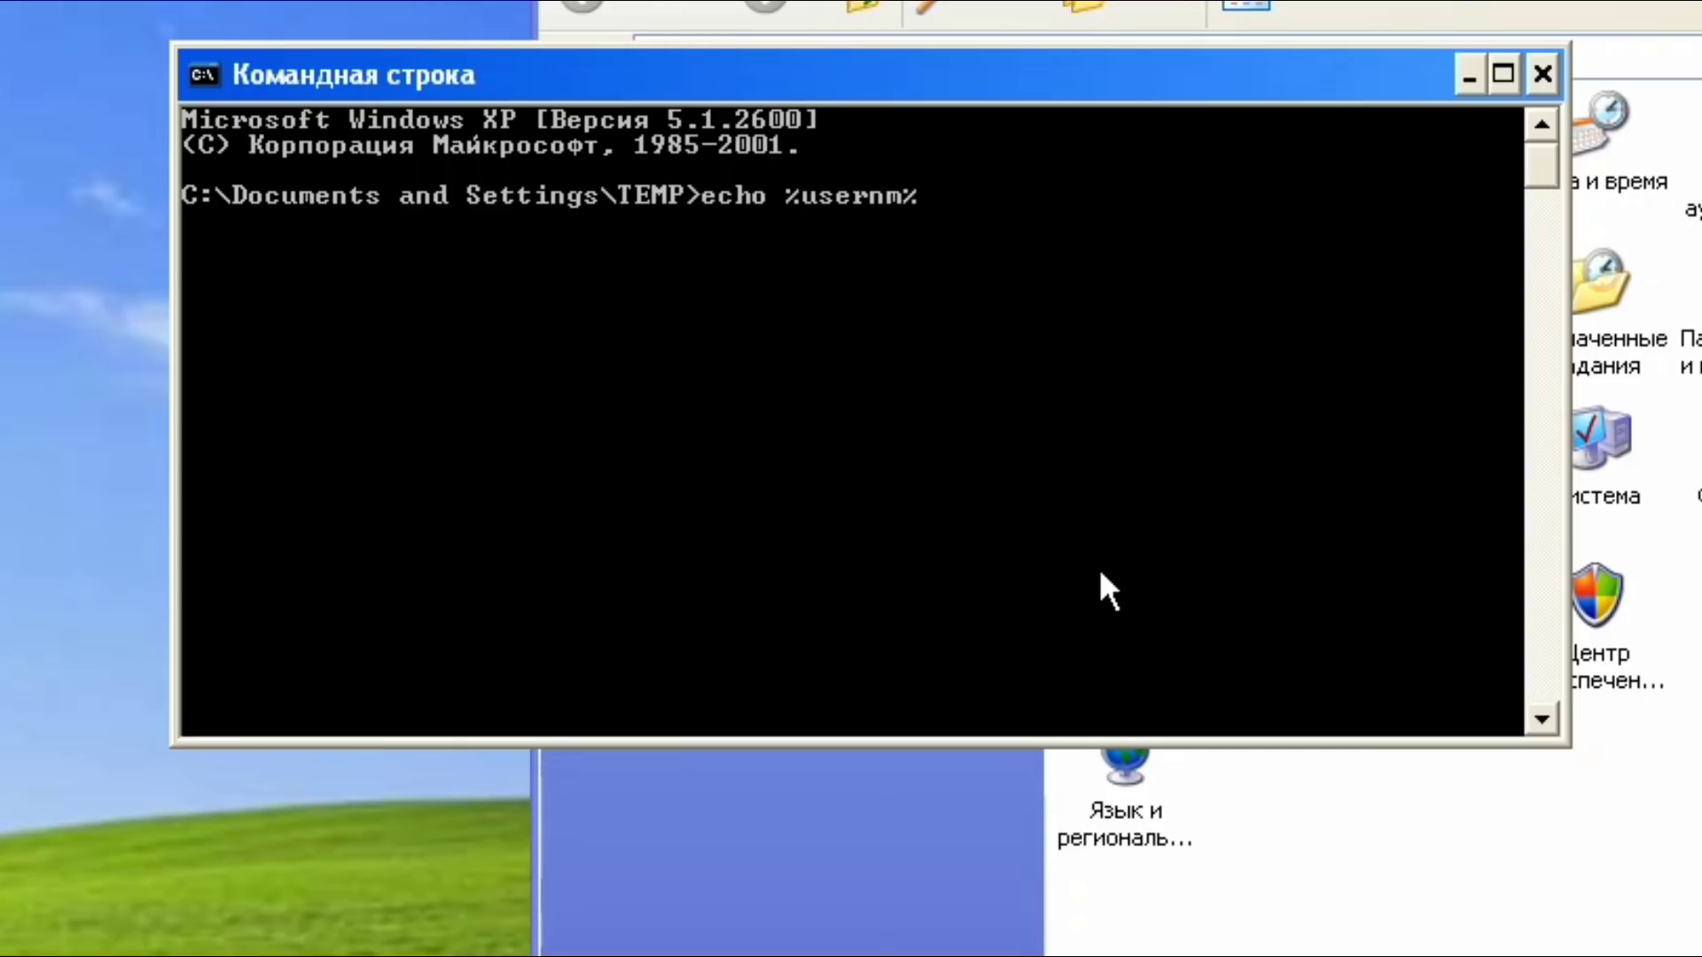
key("Return")
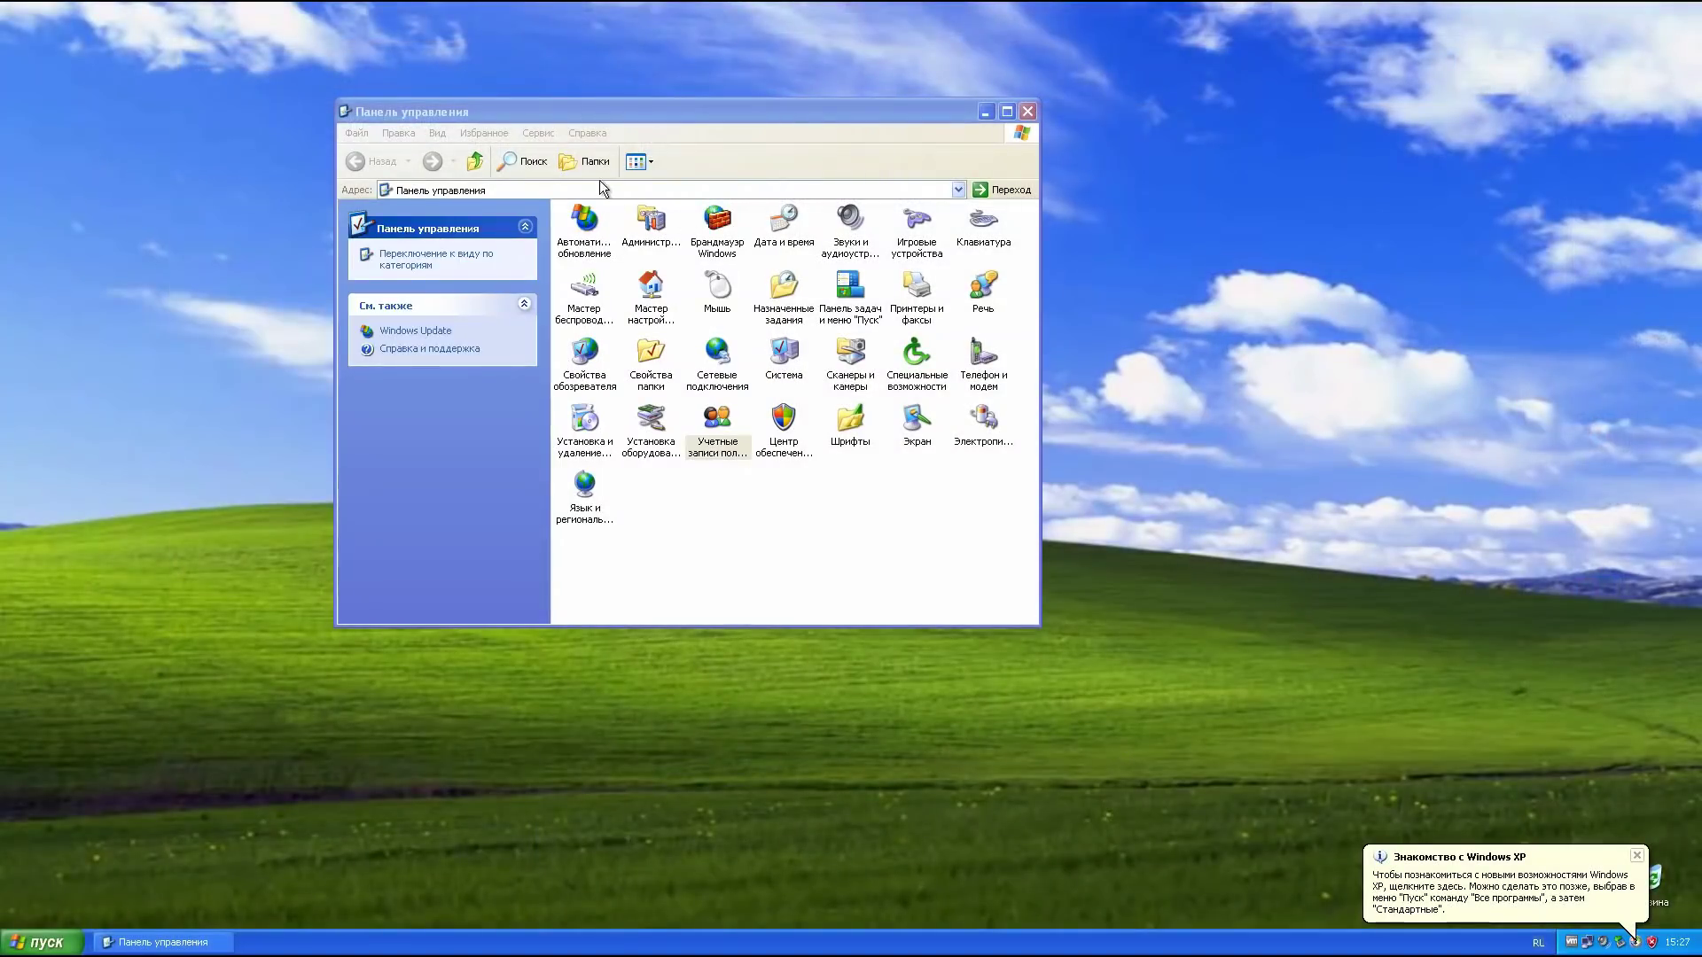
Step: In My Computer, browse C: to Documents and Settings and select the TEMP profile folder
left_click(476, 160)
left_click(475, 160)
left_click(359, 161)
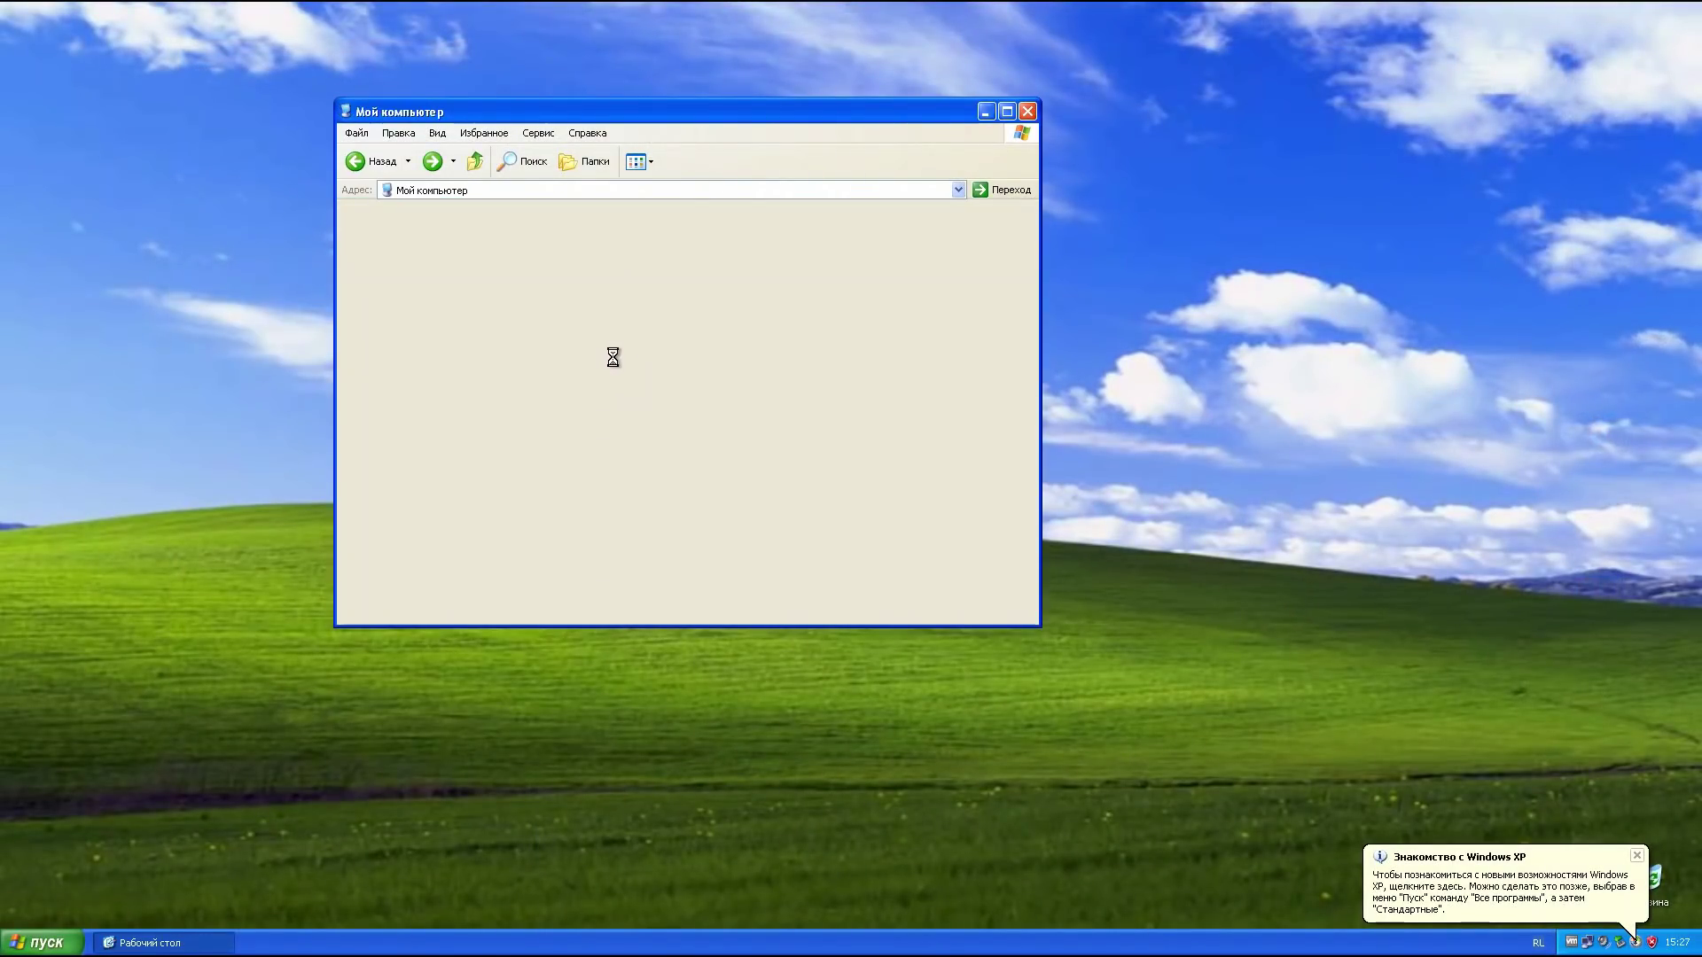
double_click(613, 358)
left_click(642, 296)
double_click(617, 227)
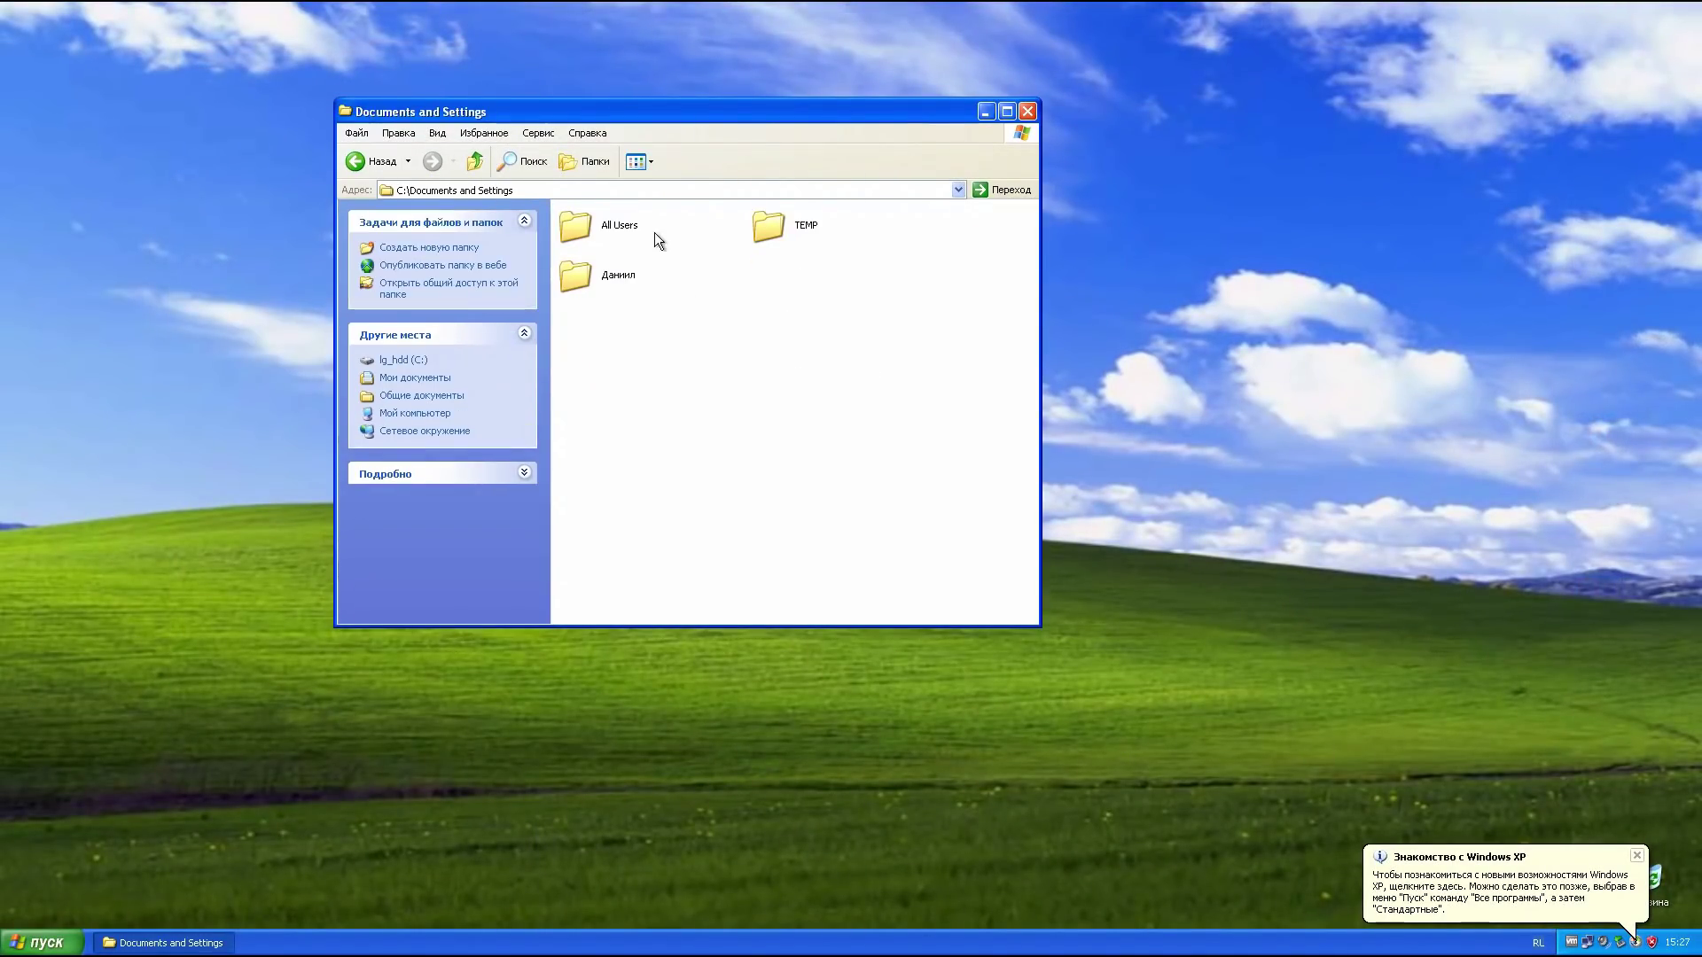
left_click(803, 221)
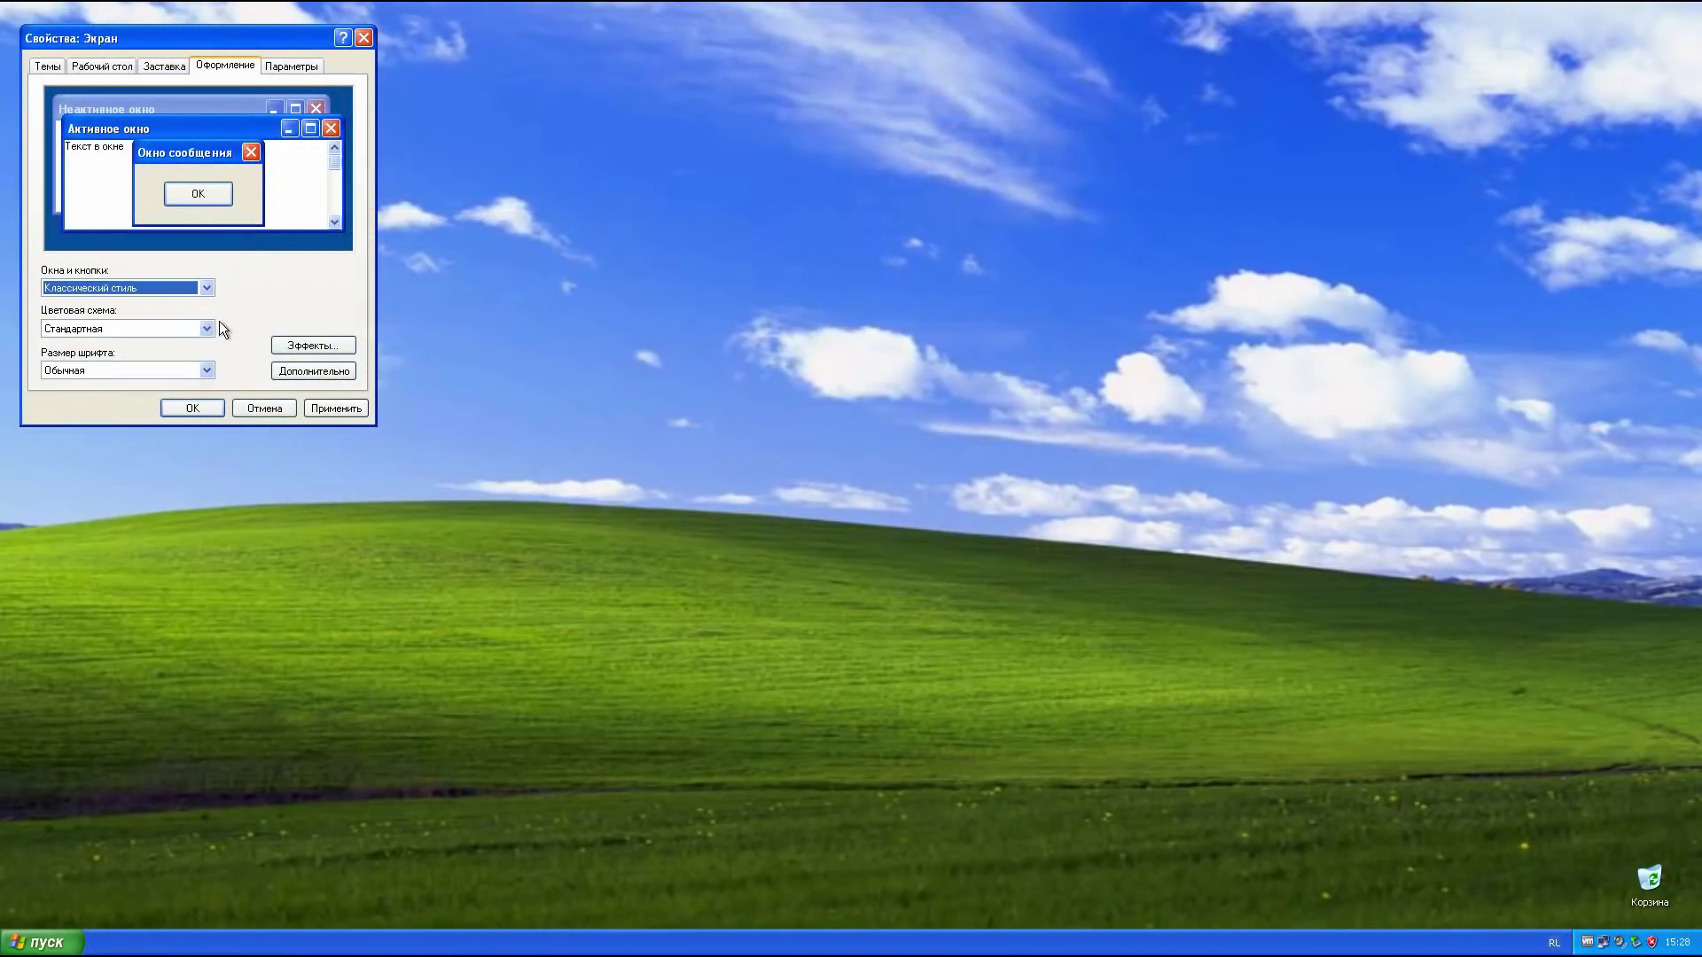
Step: Apply the Classic window style, then switch back to Windows XP style and confirm with OK
left_click(335, 409)
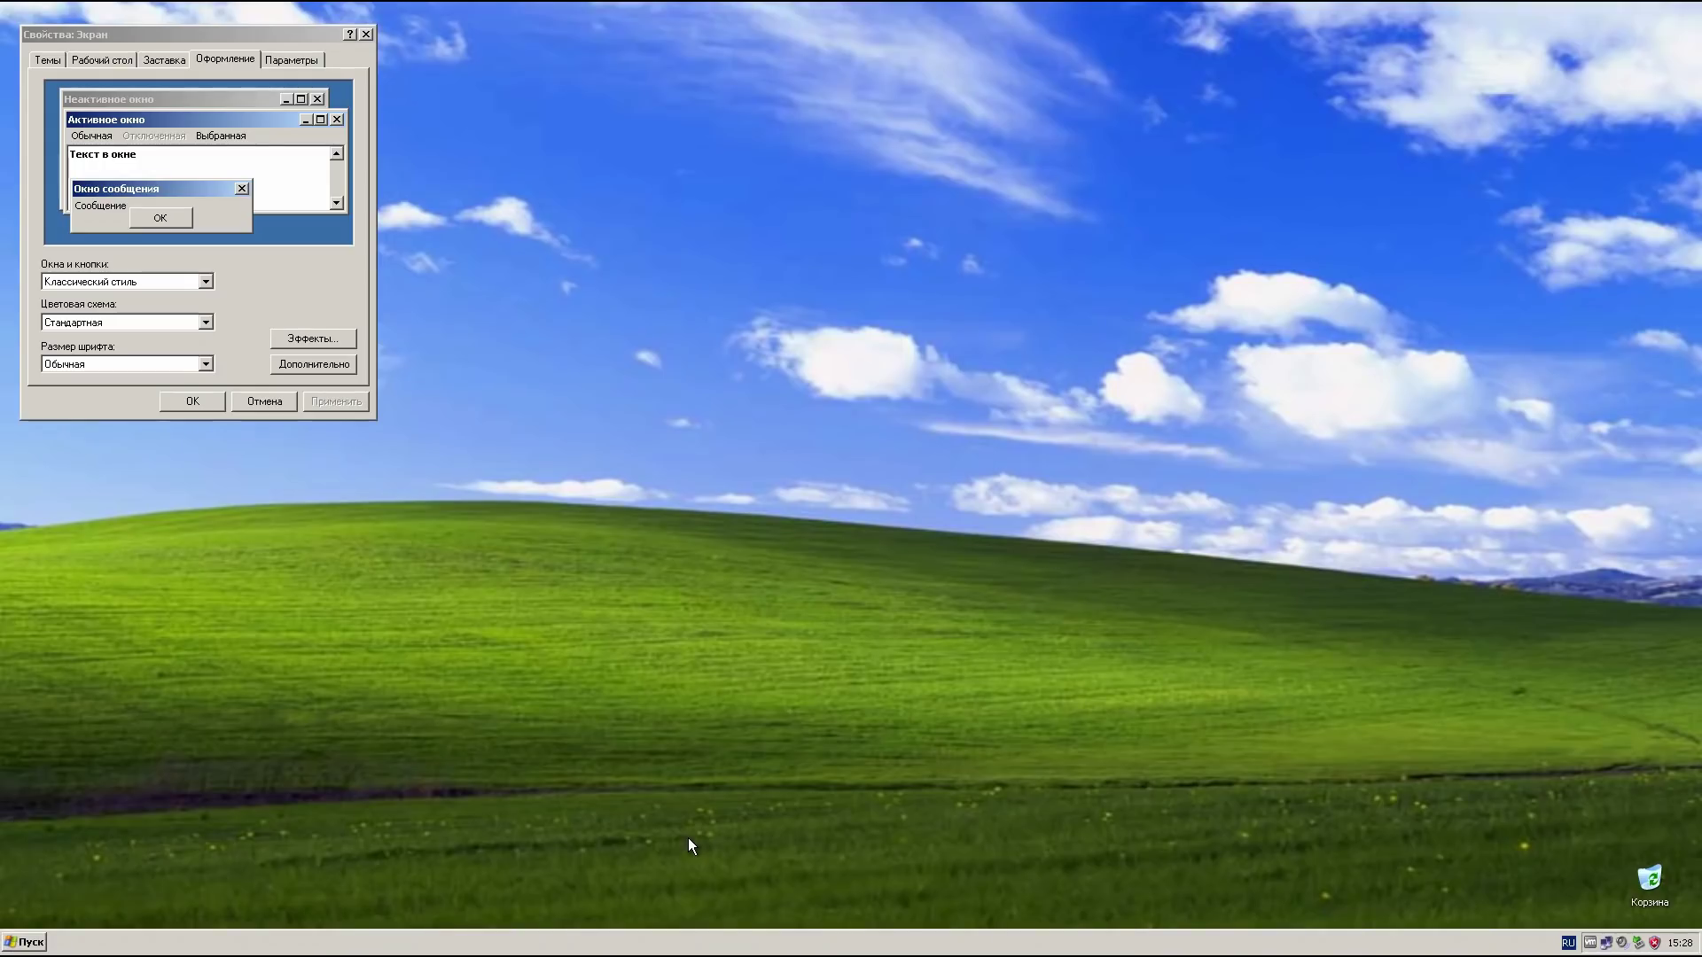
left_click(22, 942)
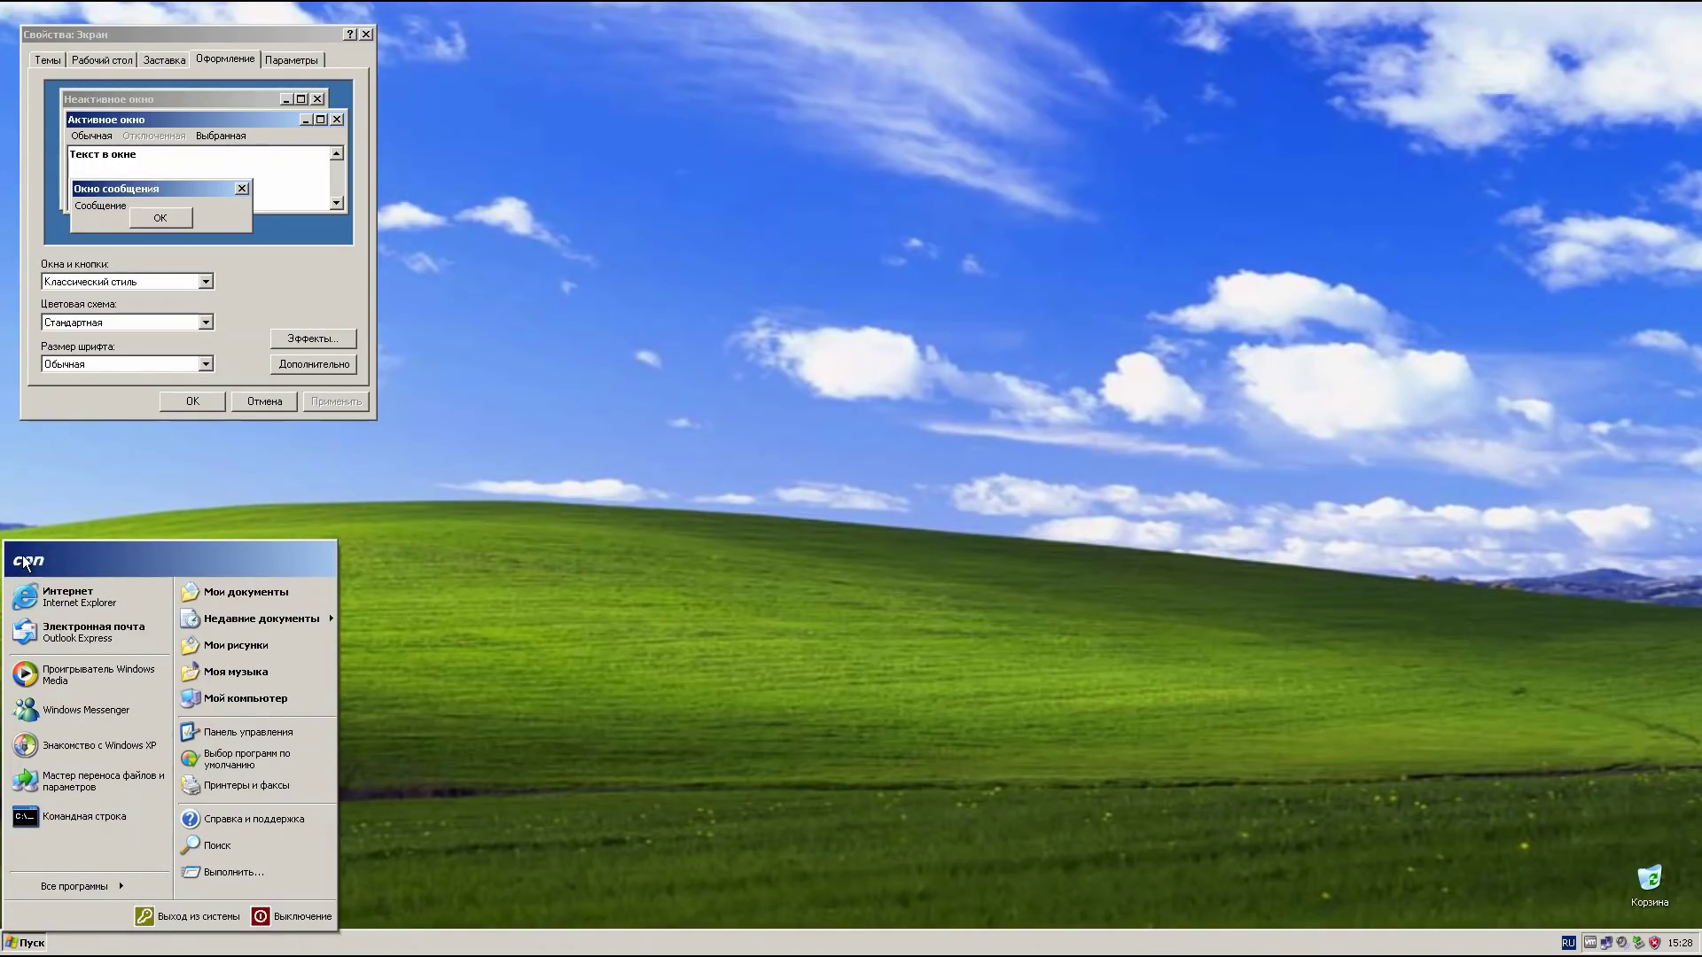
left_click(142, 282)
left_click(142, 312)
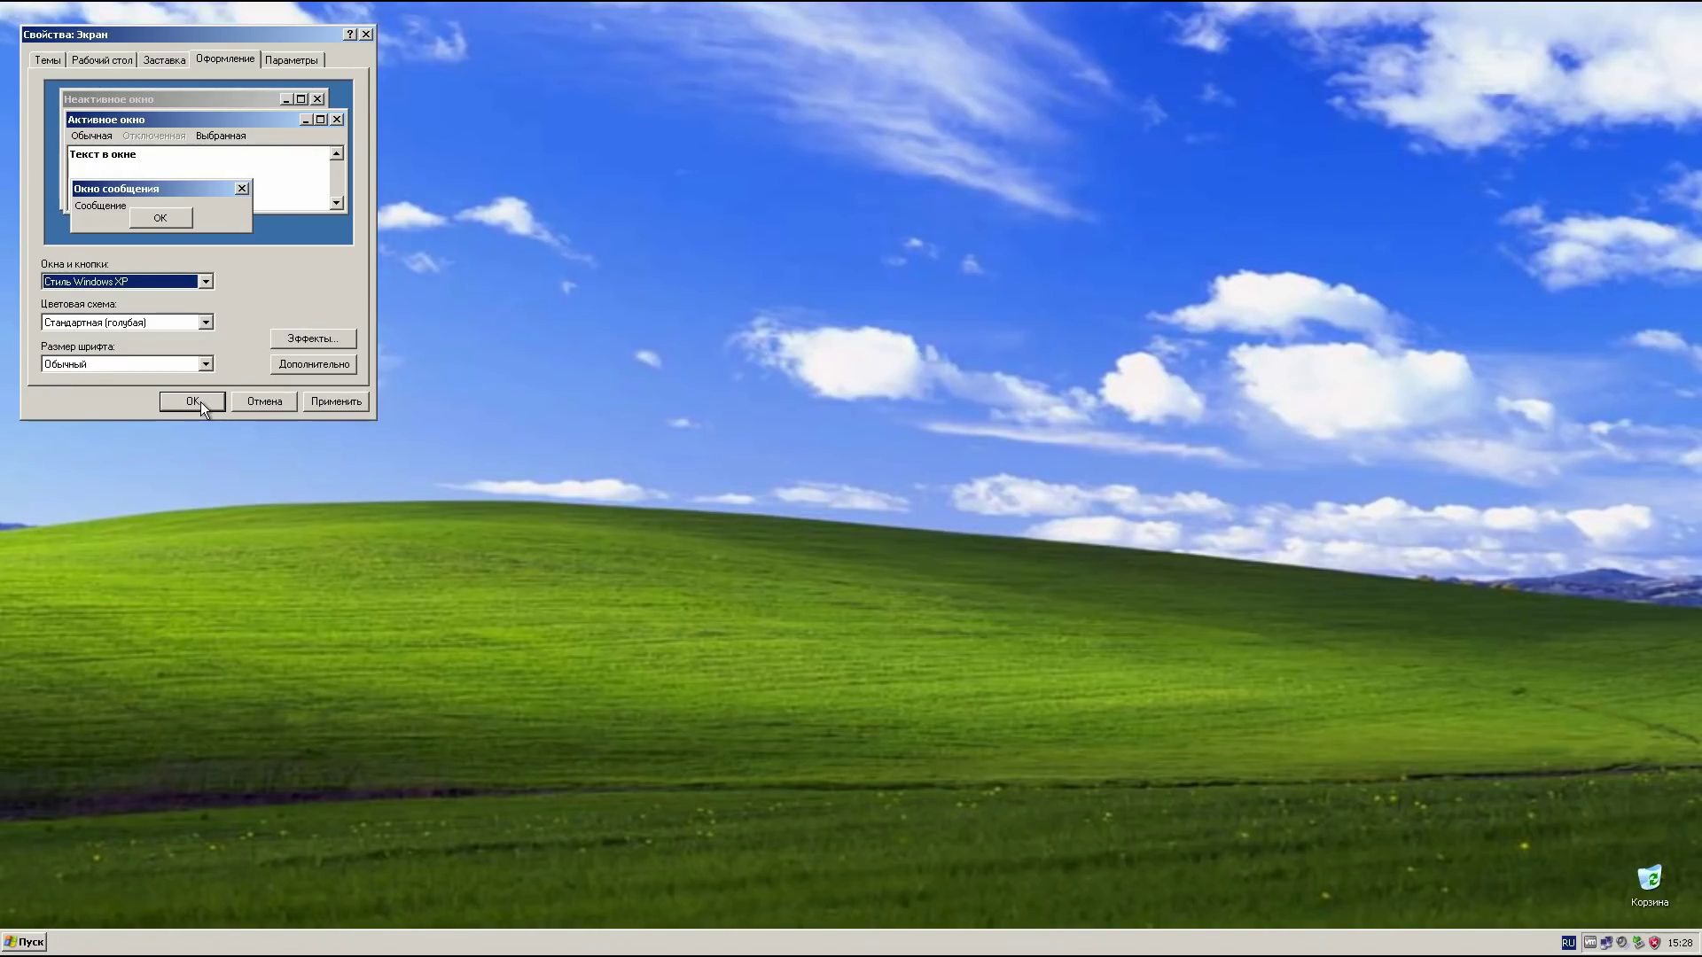
left_click(203, 408)
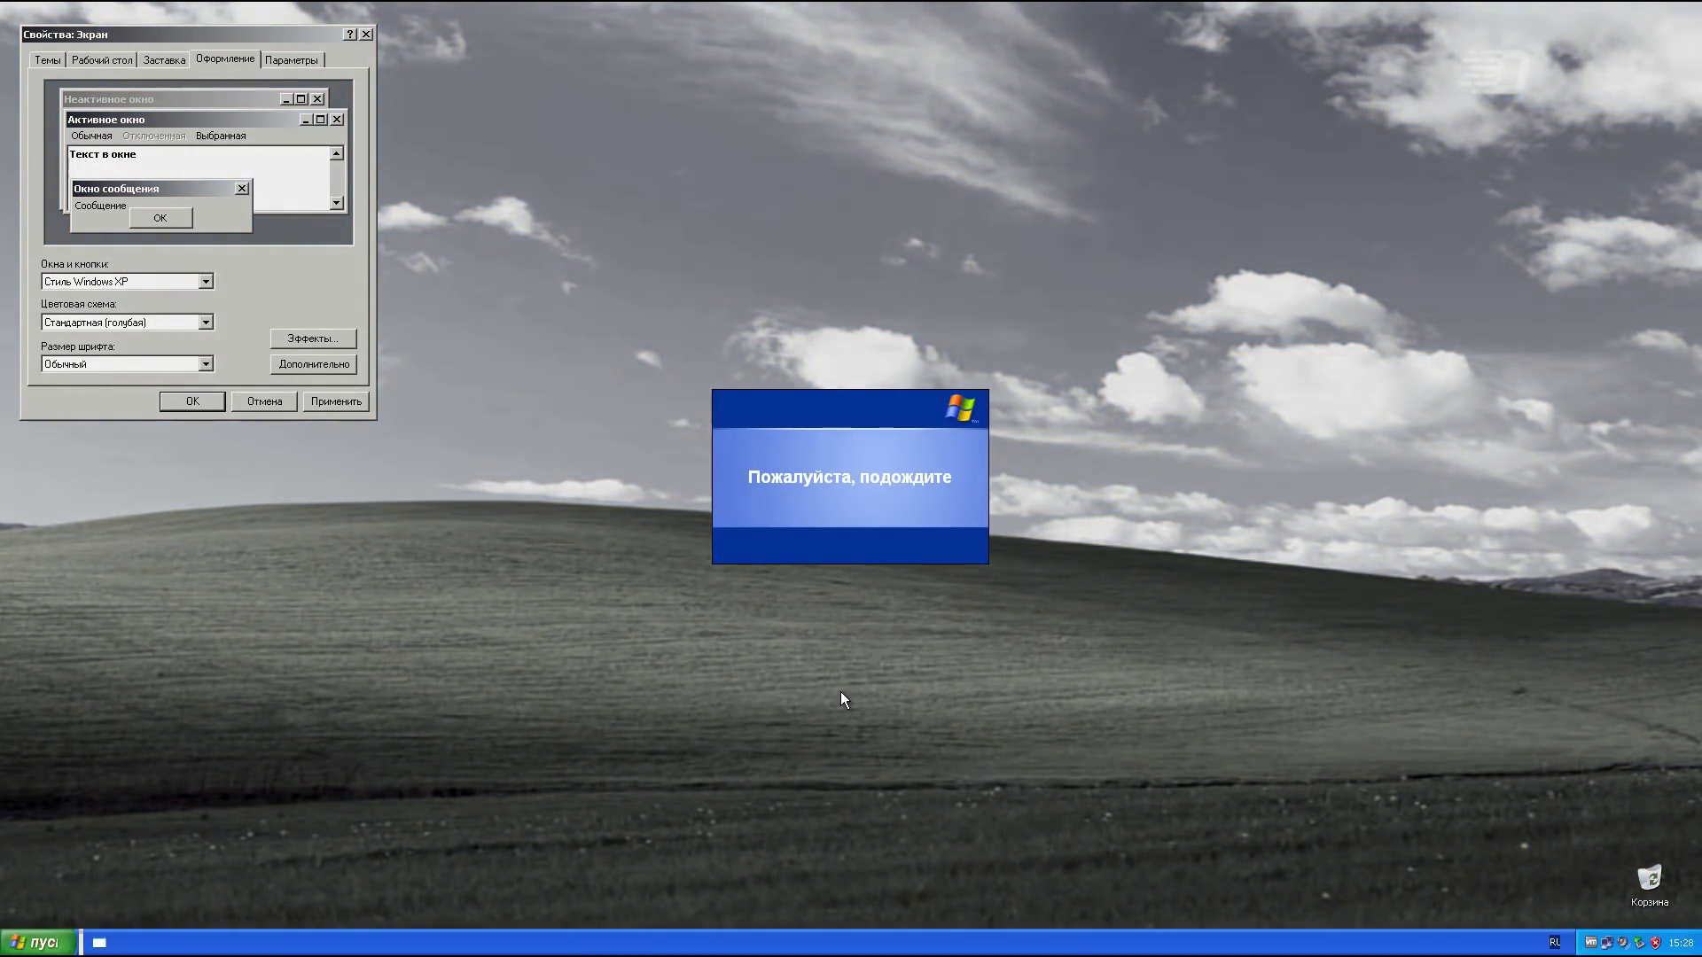
key("super")
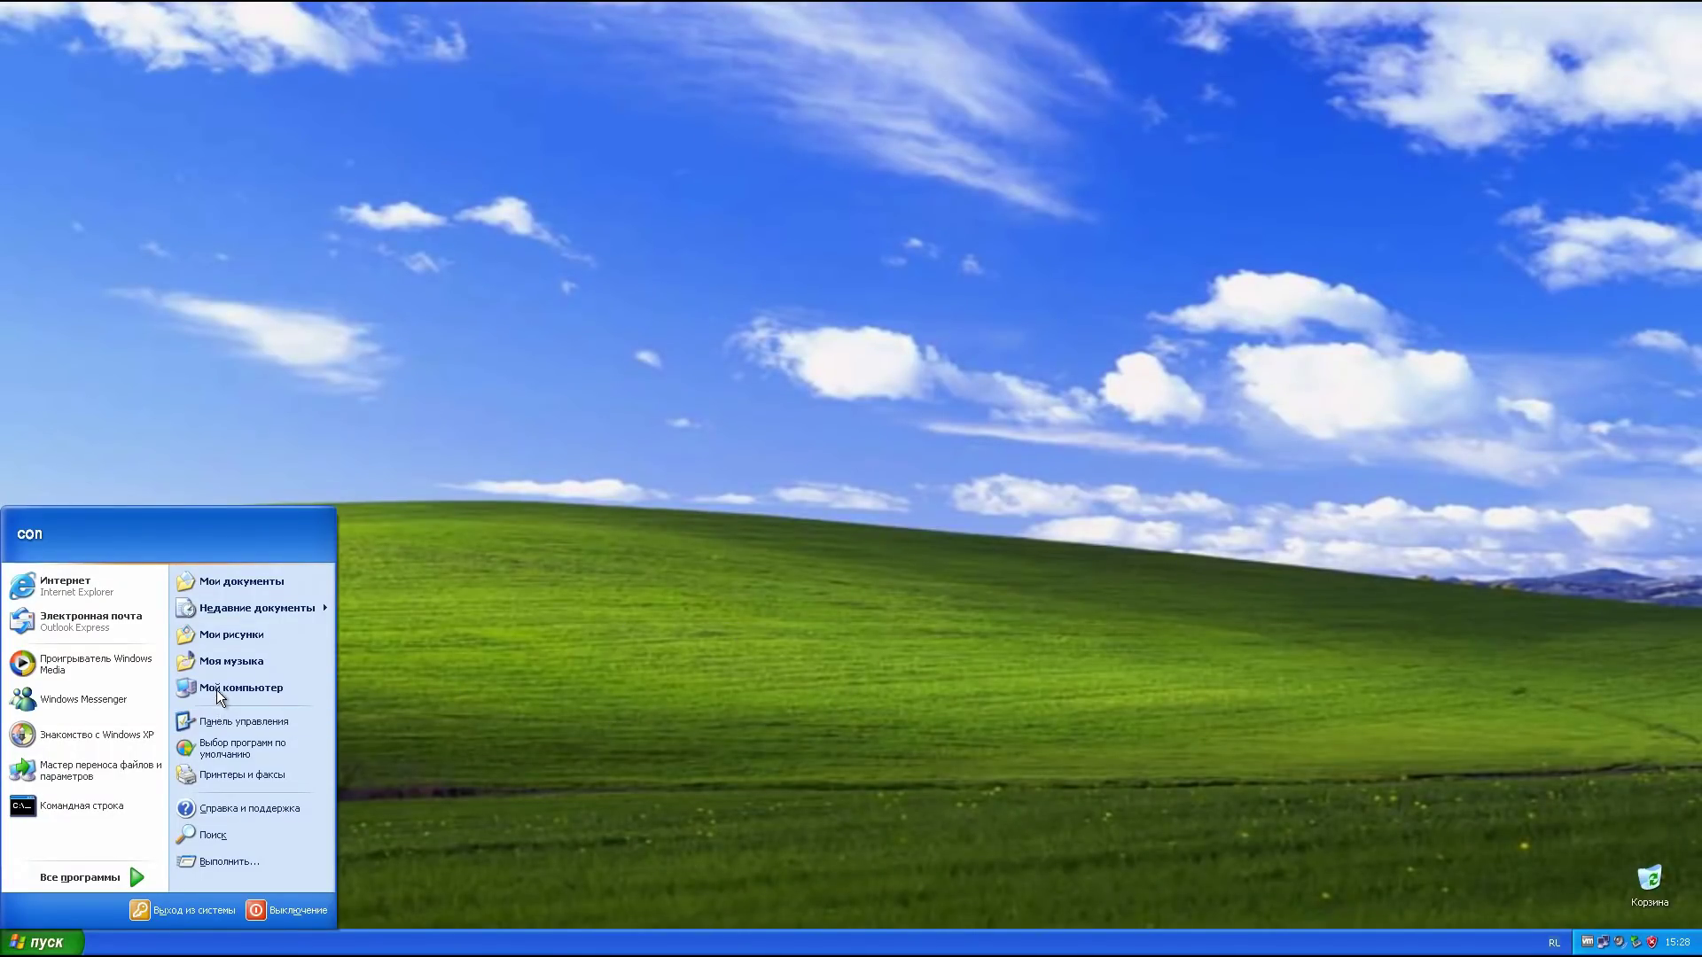
Step: Browse the All Programs and Стандартные menus, and briefly open and close My Computer
left_click(105, 877)
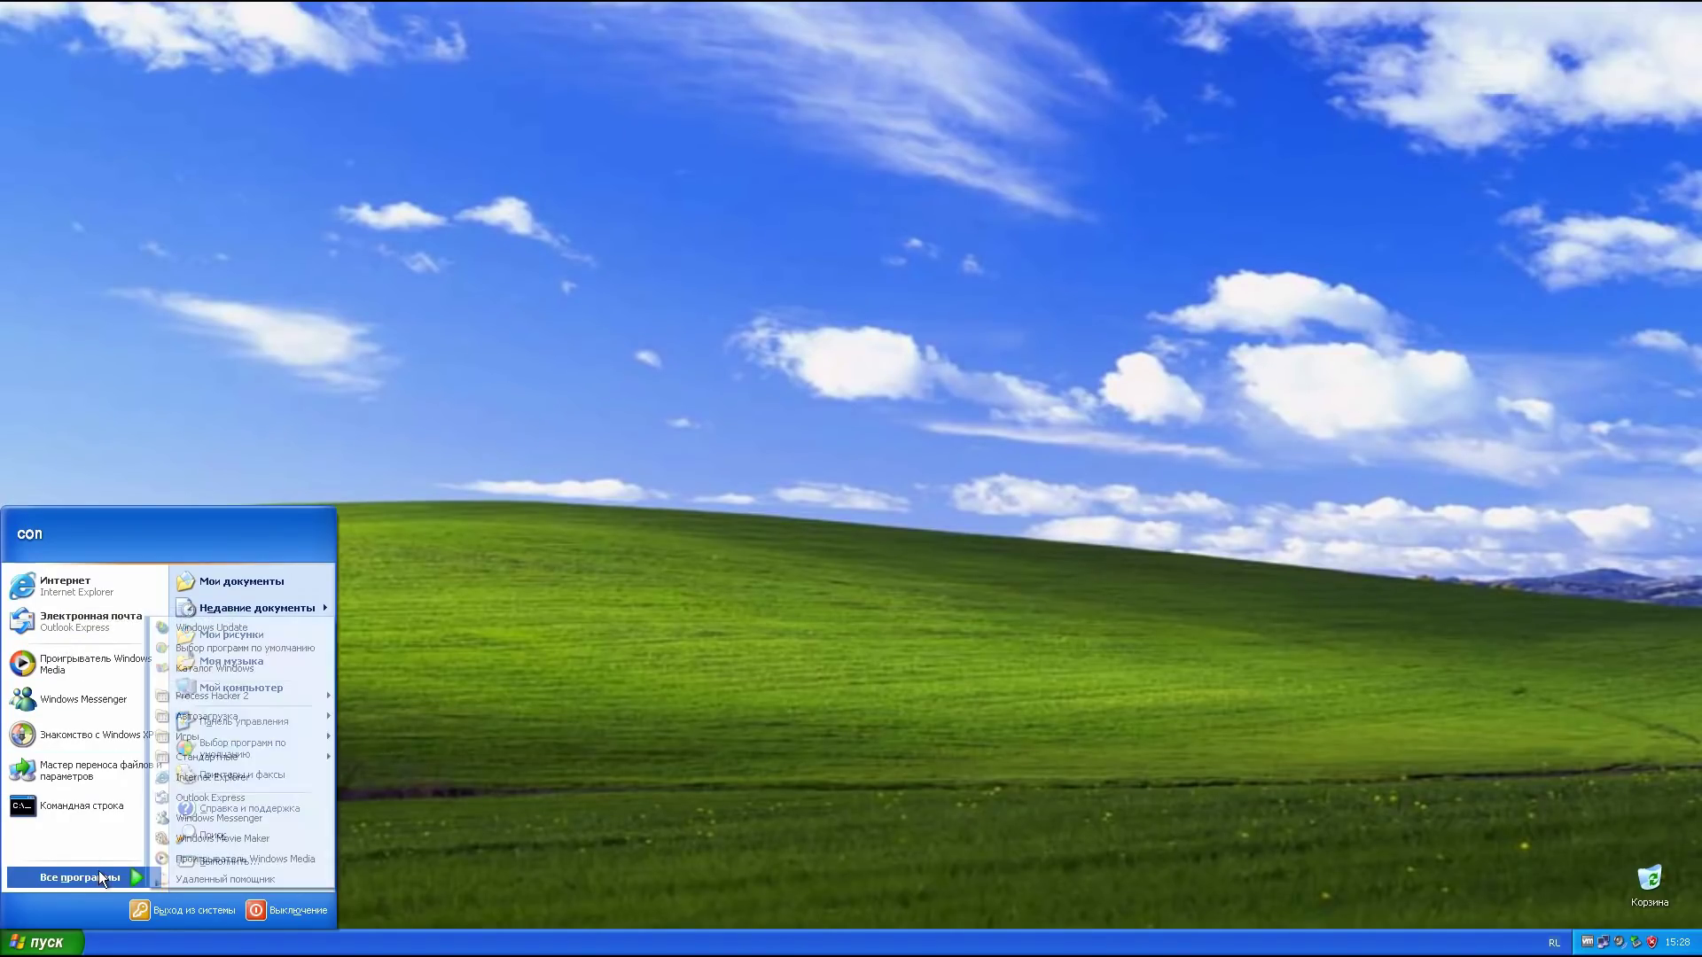
left_click(816, 502)
left_click_drag(806, 483, 1203, 780)
left_click(41, 942)
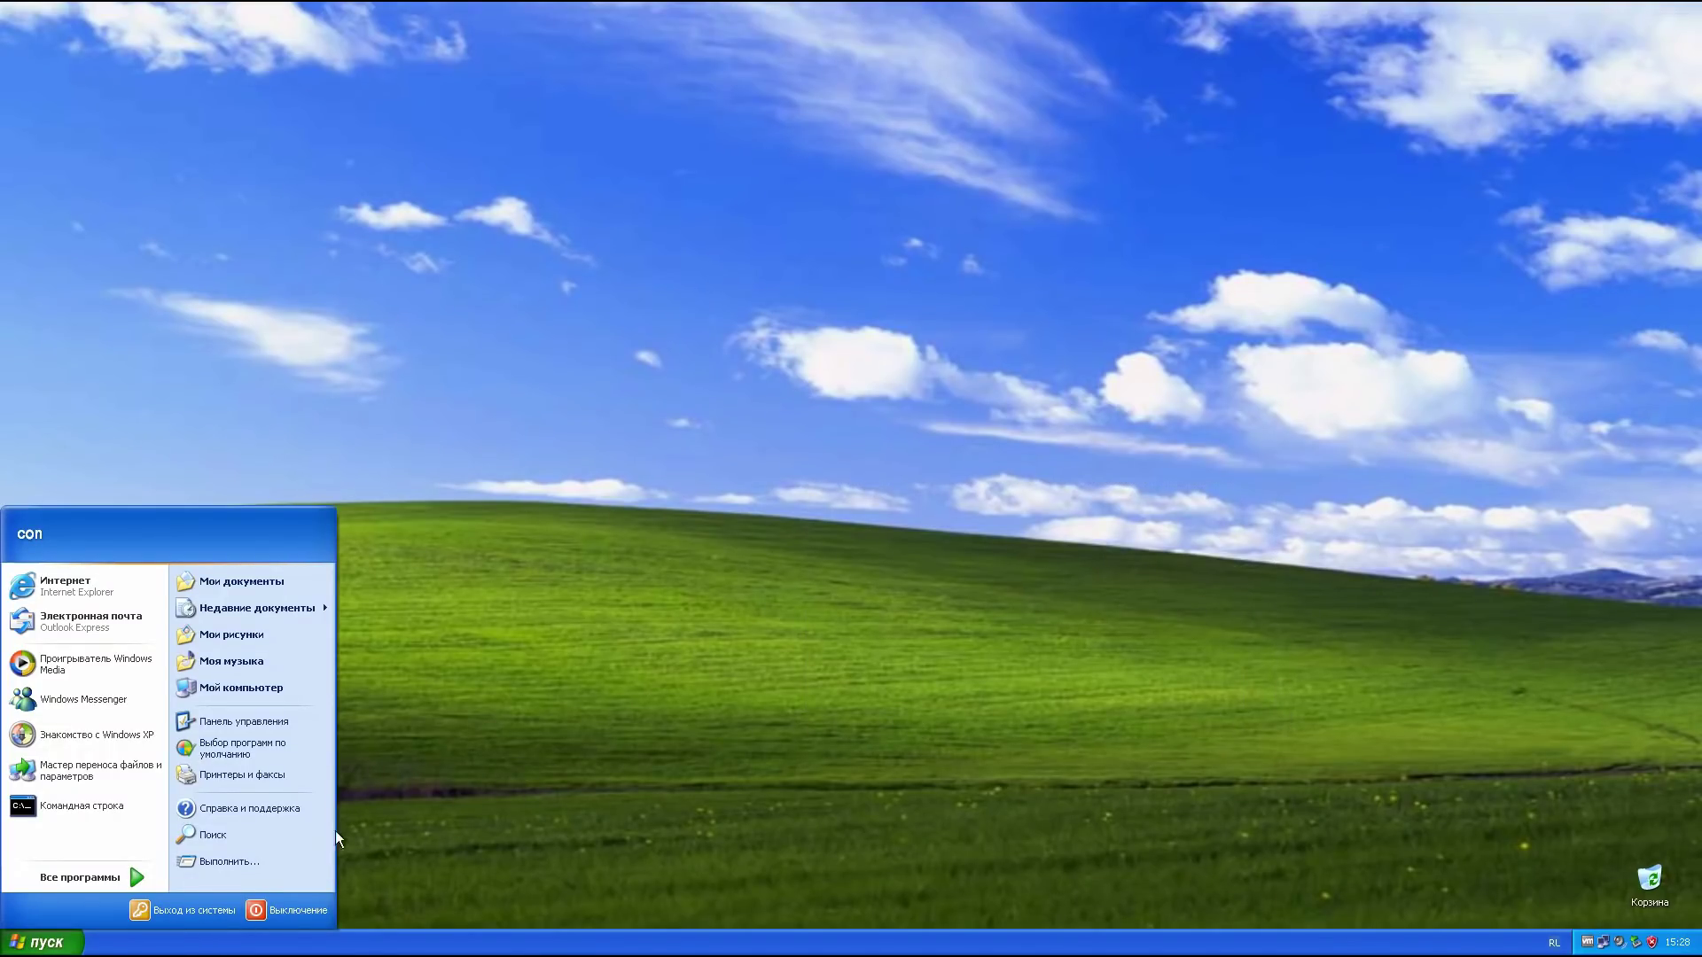
left_click(213, 688)
left_click(1028, 112)
left_click(42, 943)
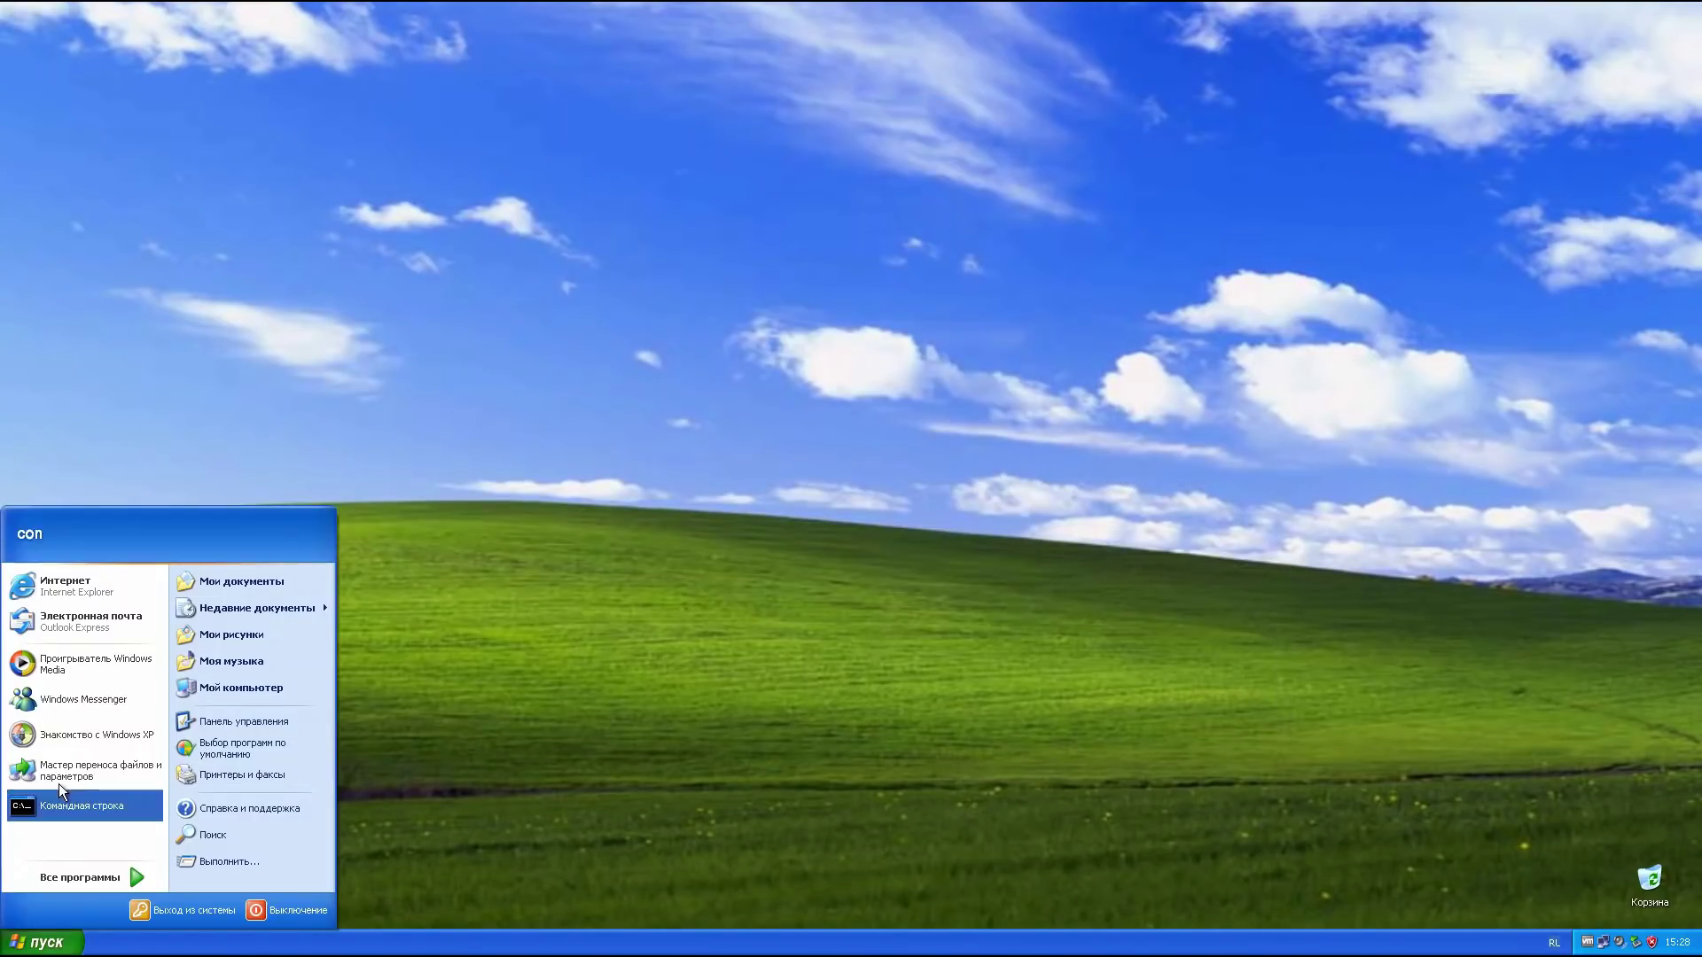
Step: Drag Command Prompt, Windows XP Tour, Media Player, Internet and Transfer Wizard shortcuts onto the desktop
right_click(80, 806)
left_click_drag(80, 806, 248, 297)
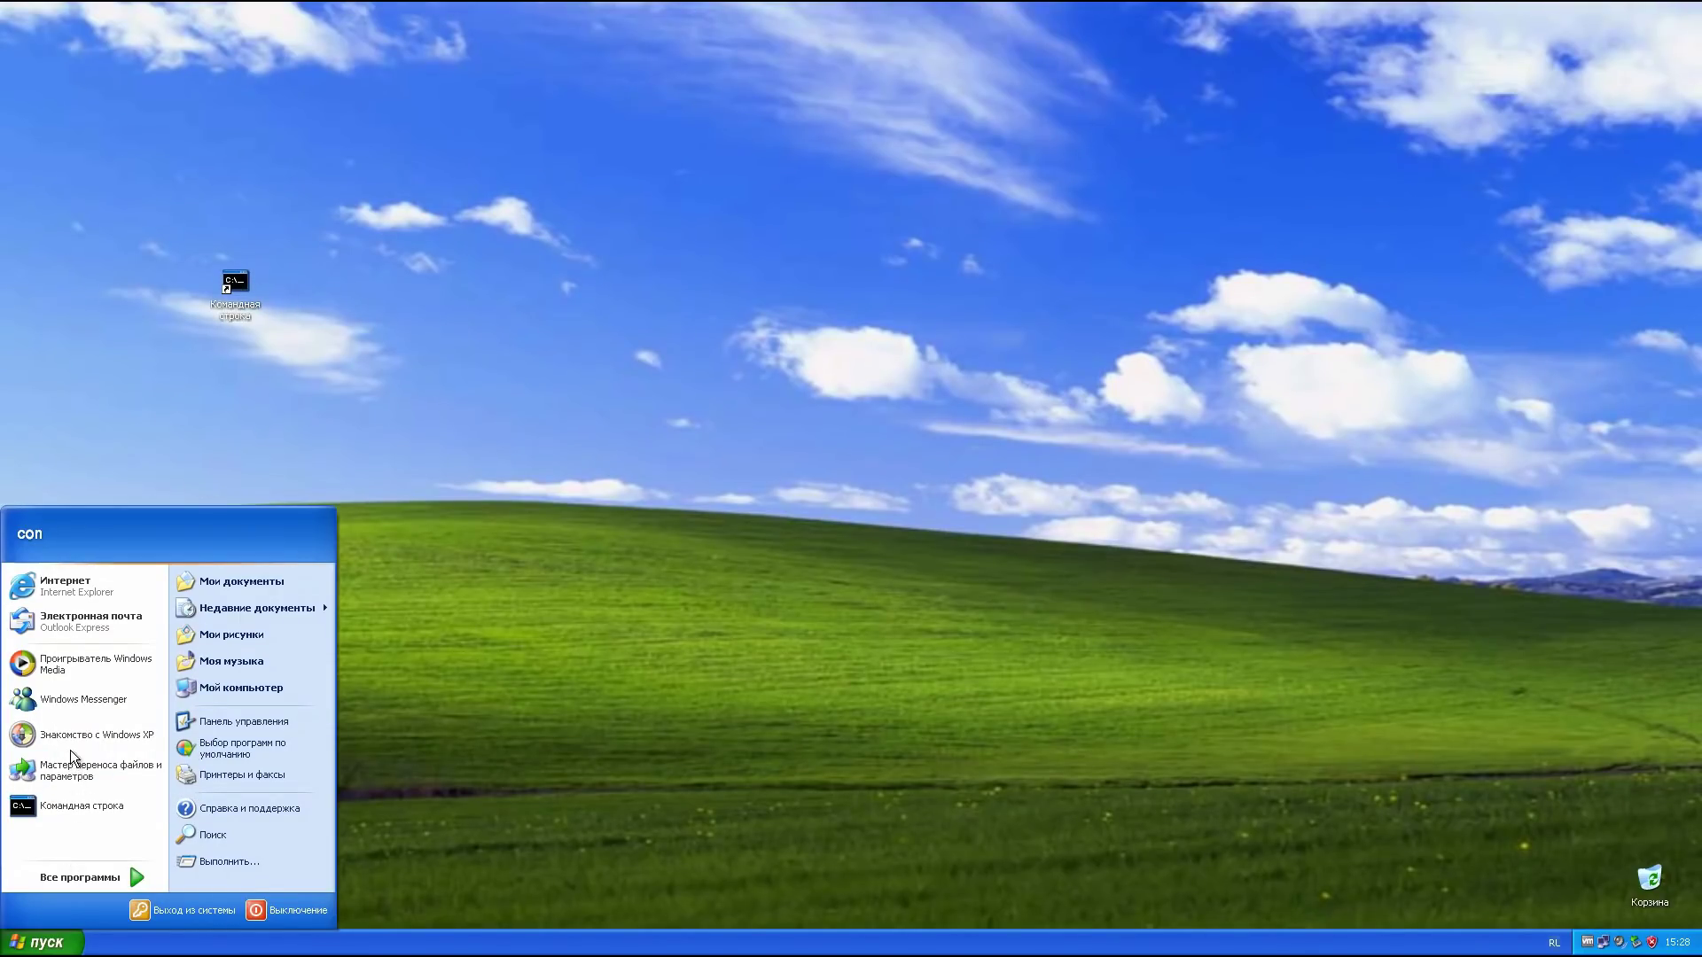
left_click_drag(79, 735, 571, 416)
left_click_drag(69, 666, 550, 687)
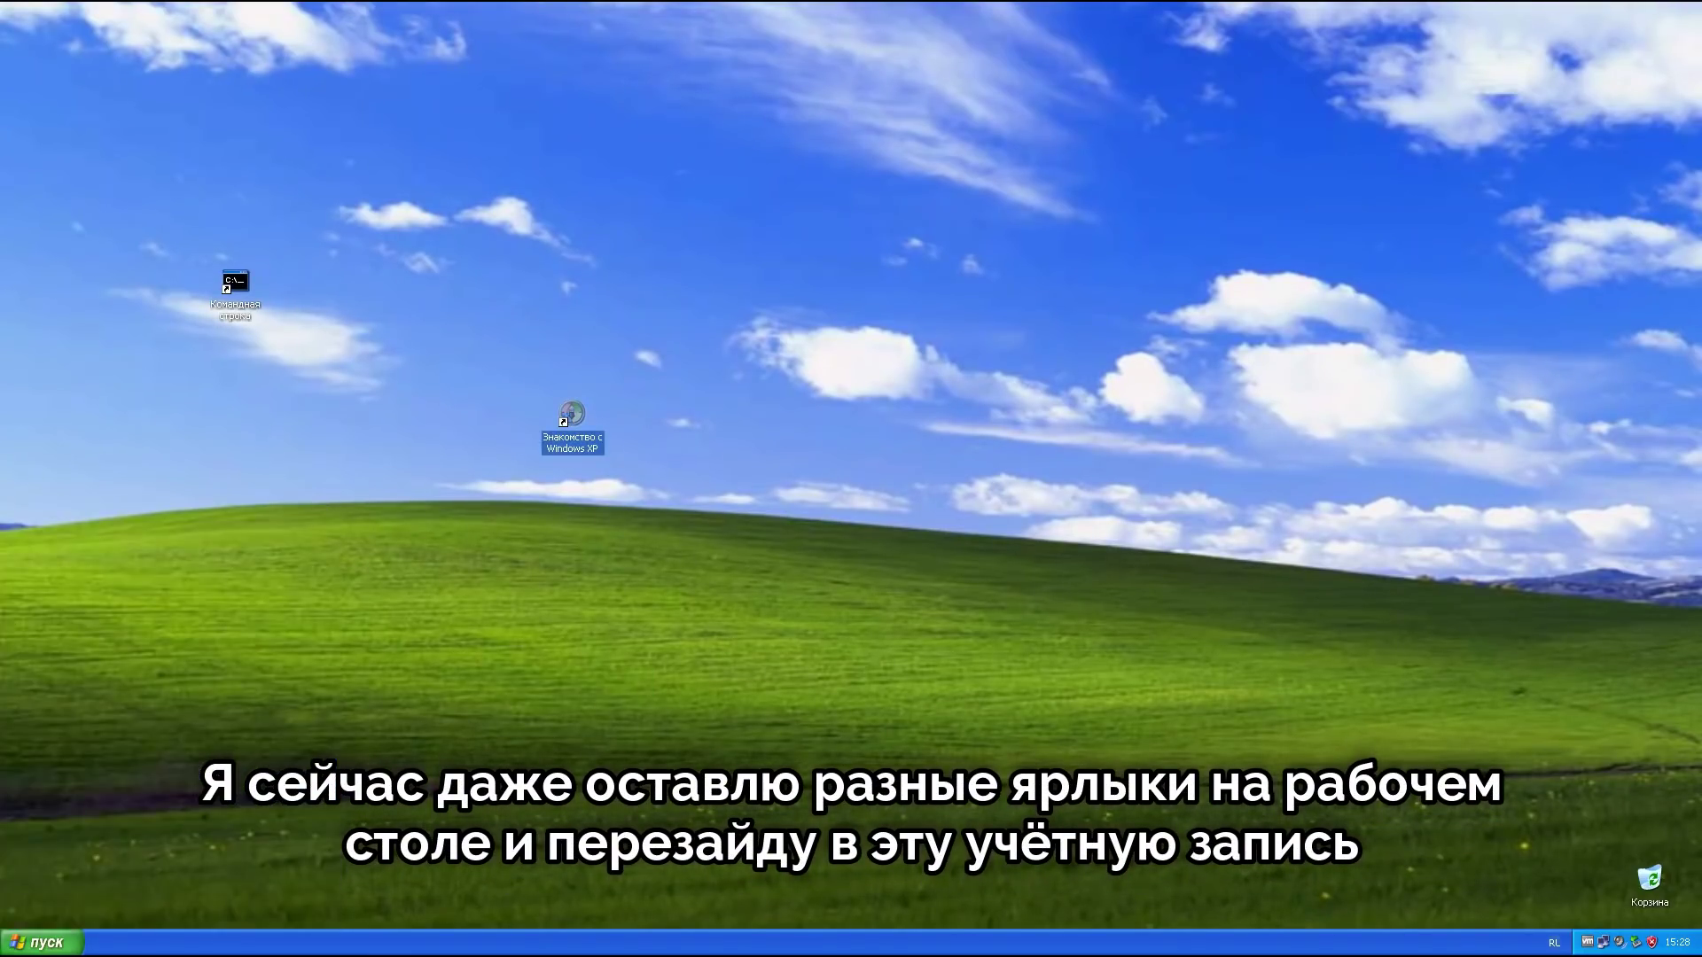
left_click_drag(66, 585, 262, 418)
key("super")
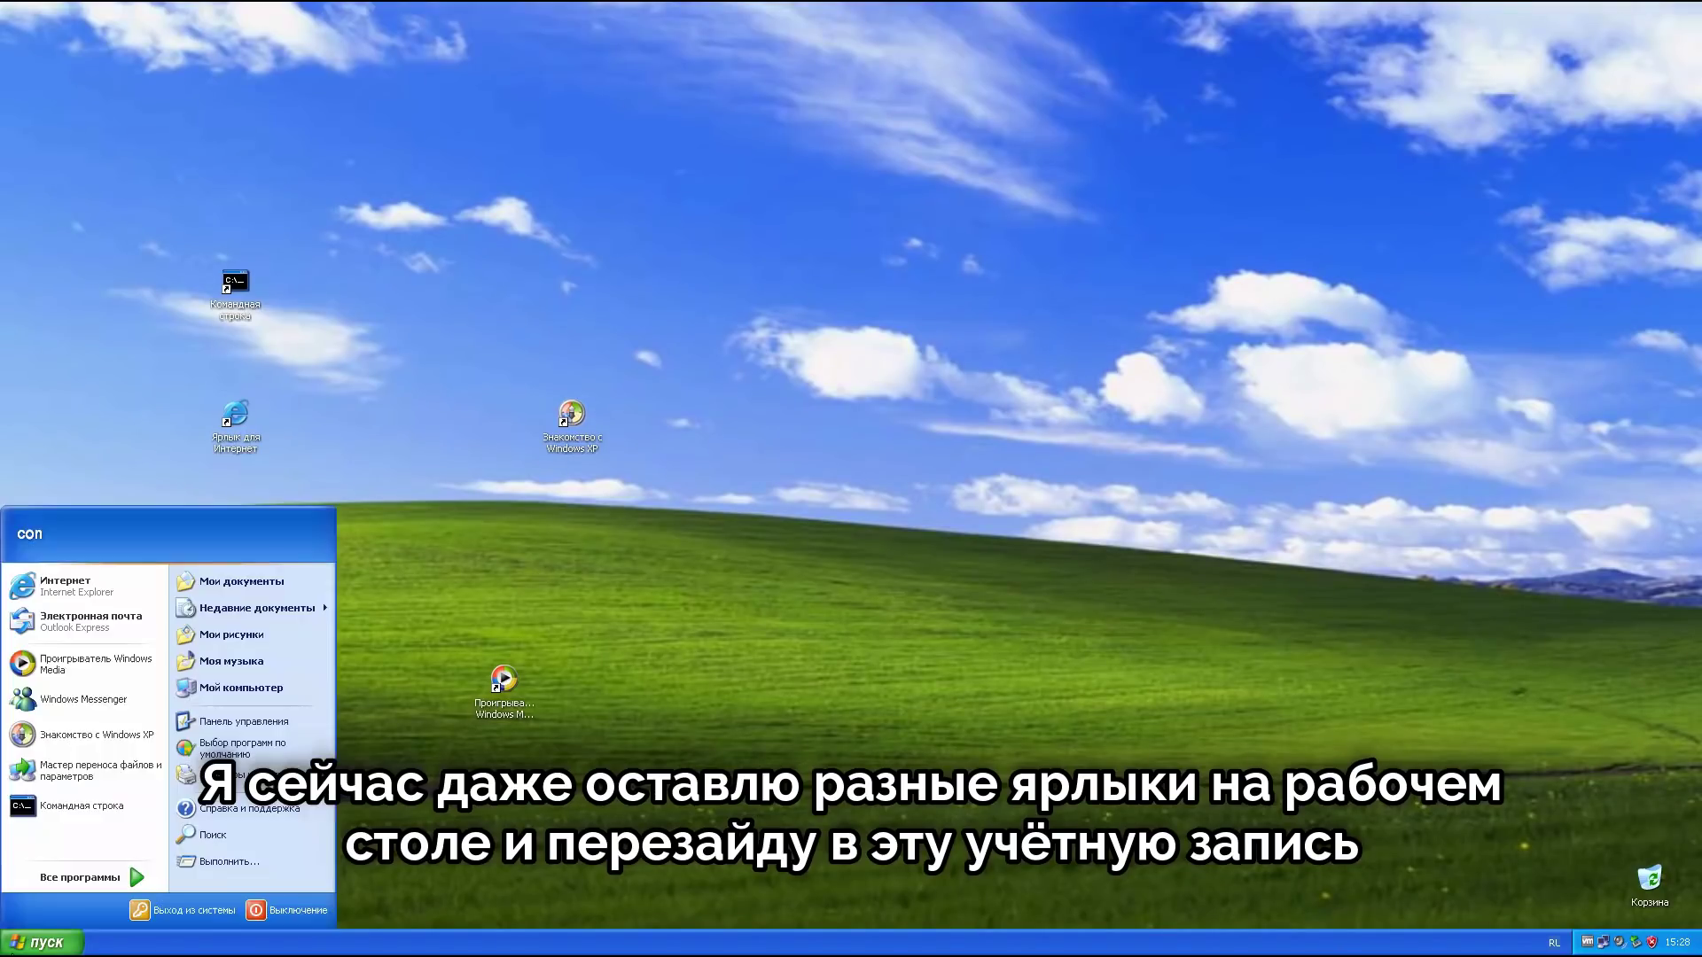
left_click(104, 878)
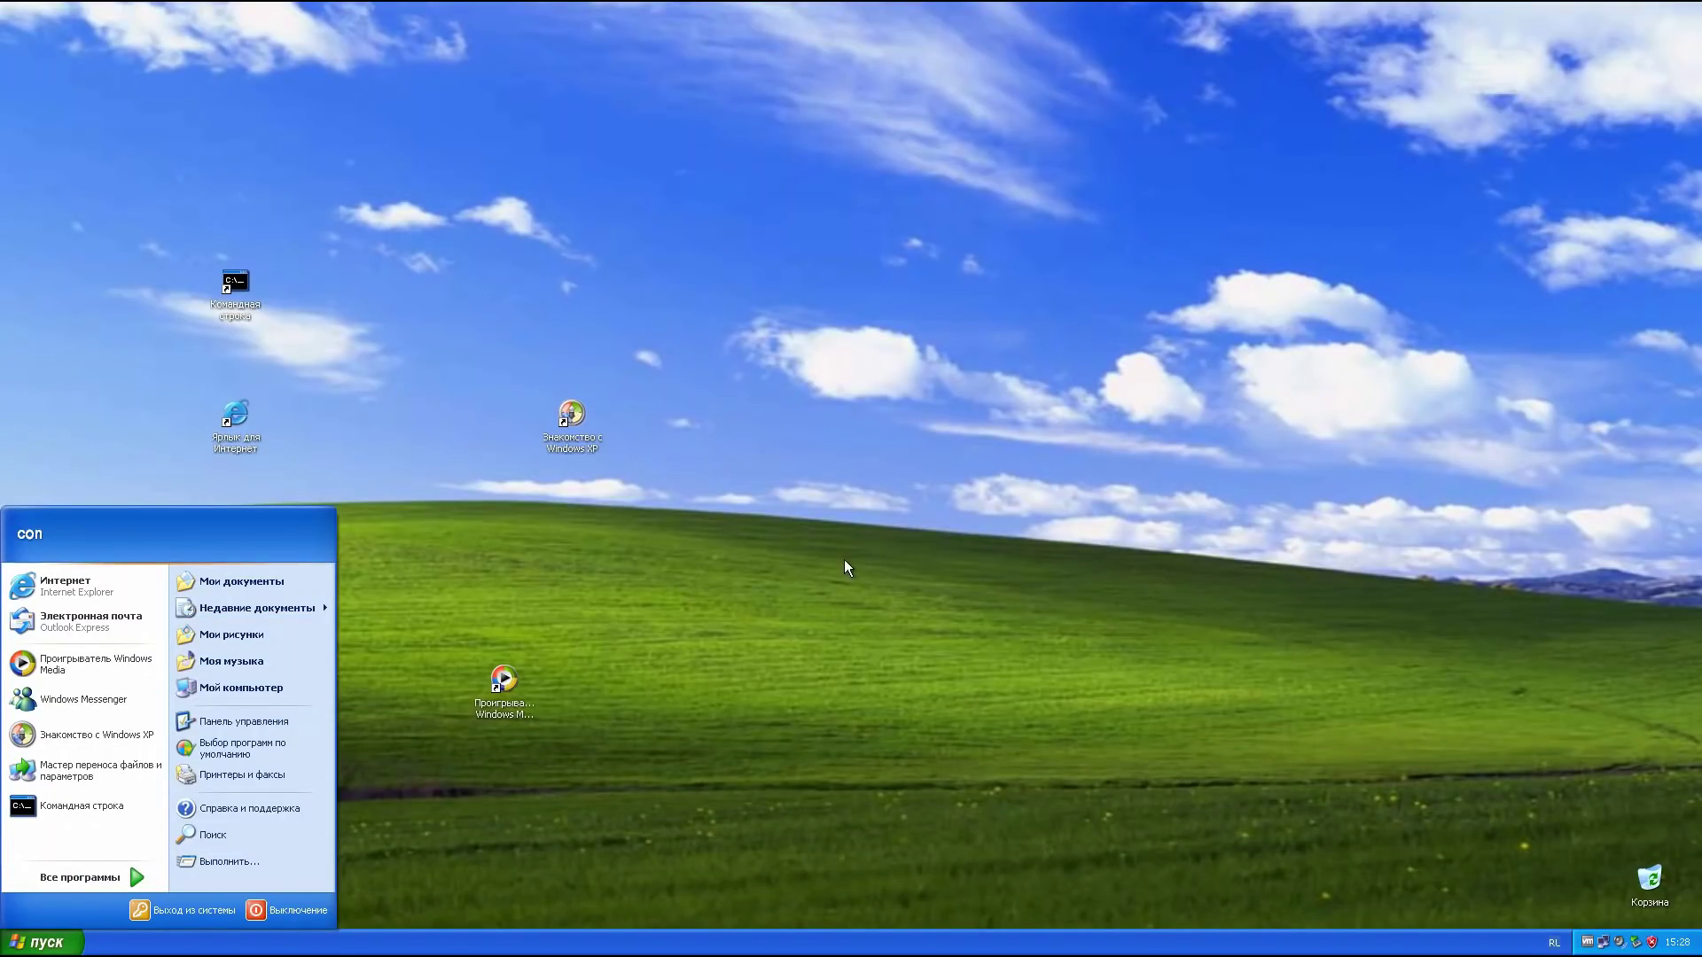
left_click_drag(51, 780, 1064, 557)
Step: Refresh the desktop, untick Lock the Taskbar, and bring up the Log Off dialog
right_click(874, 527)
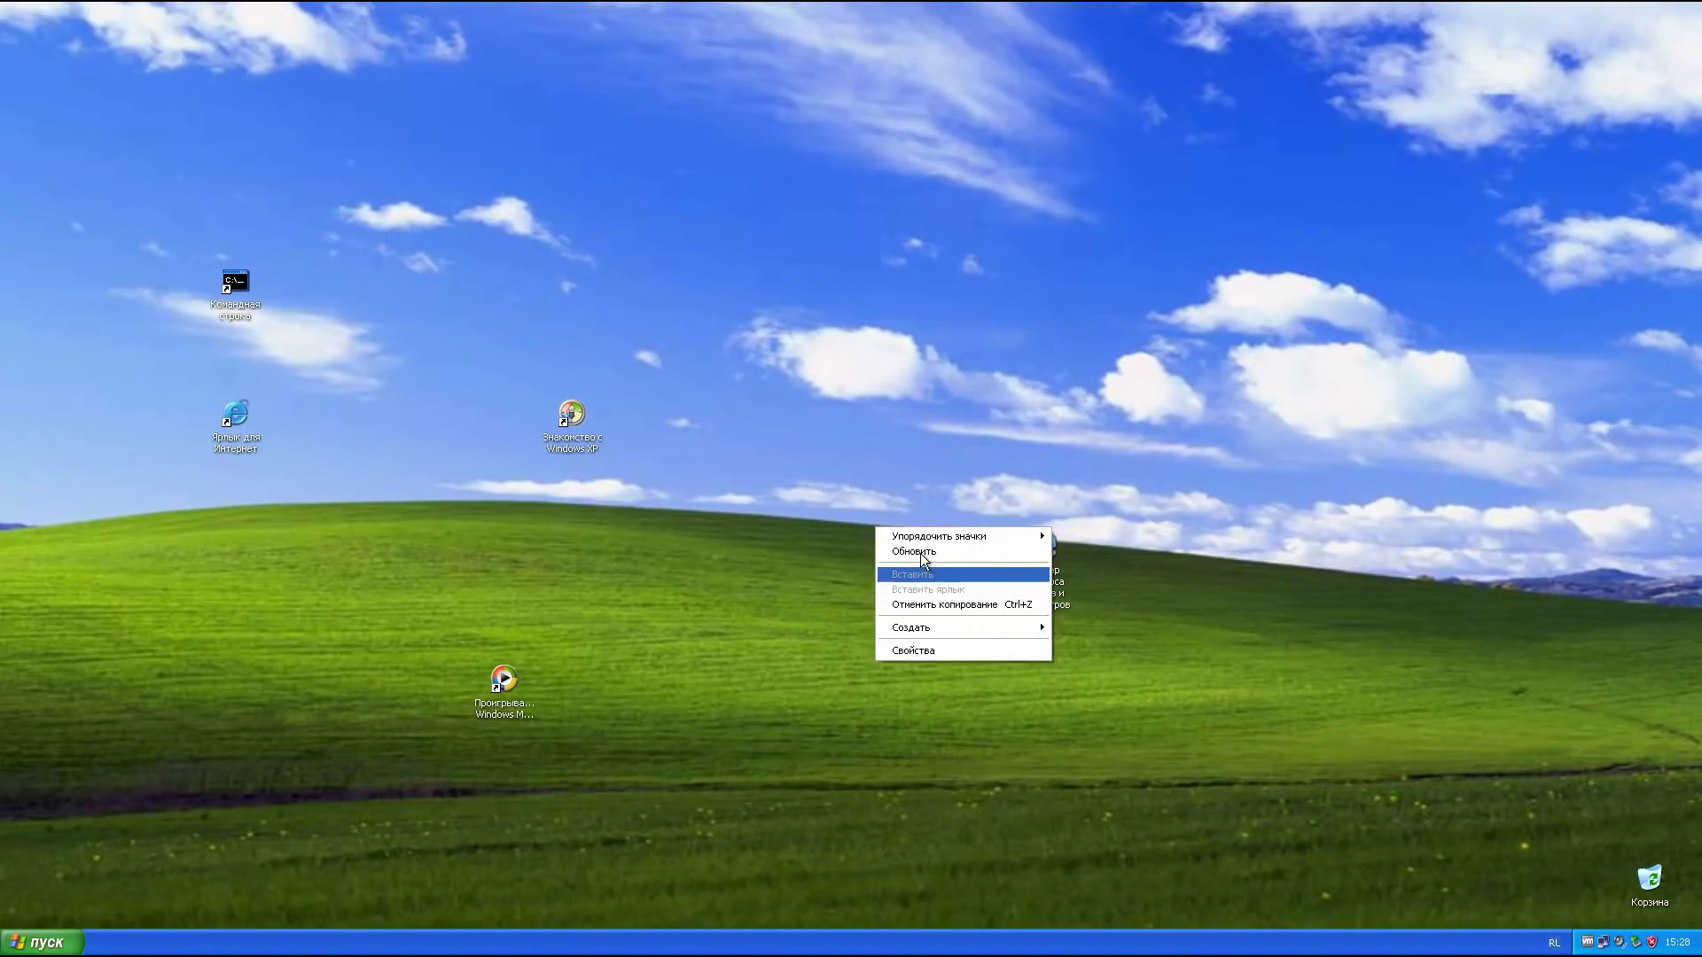
left_click(895, 554)
left_click(43, 942)
right_click(255, 943)
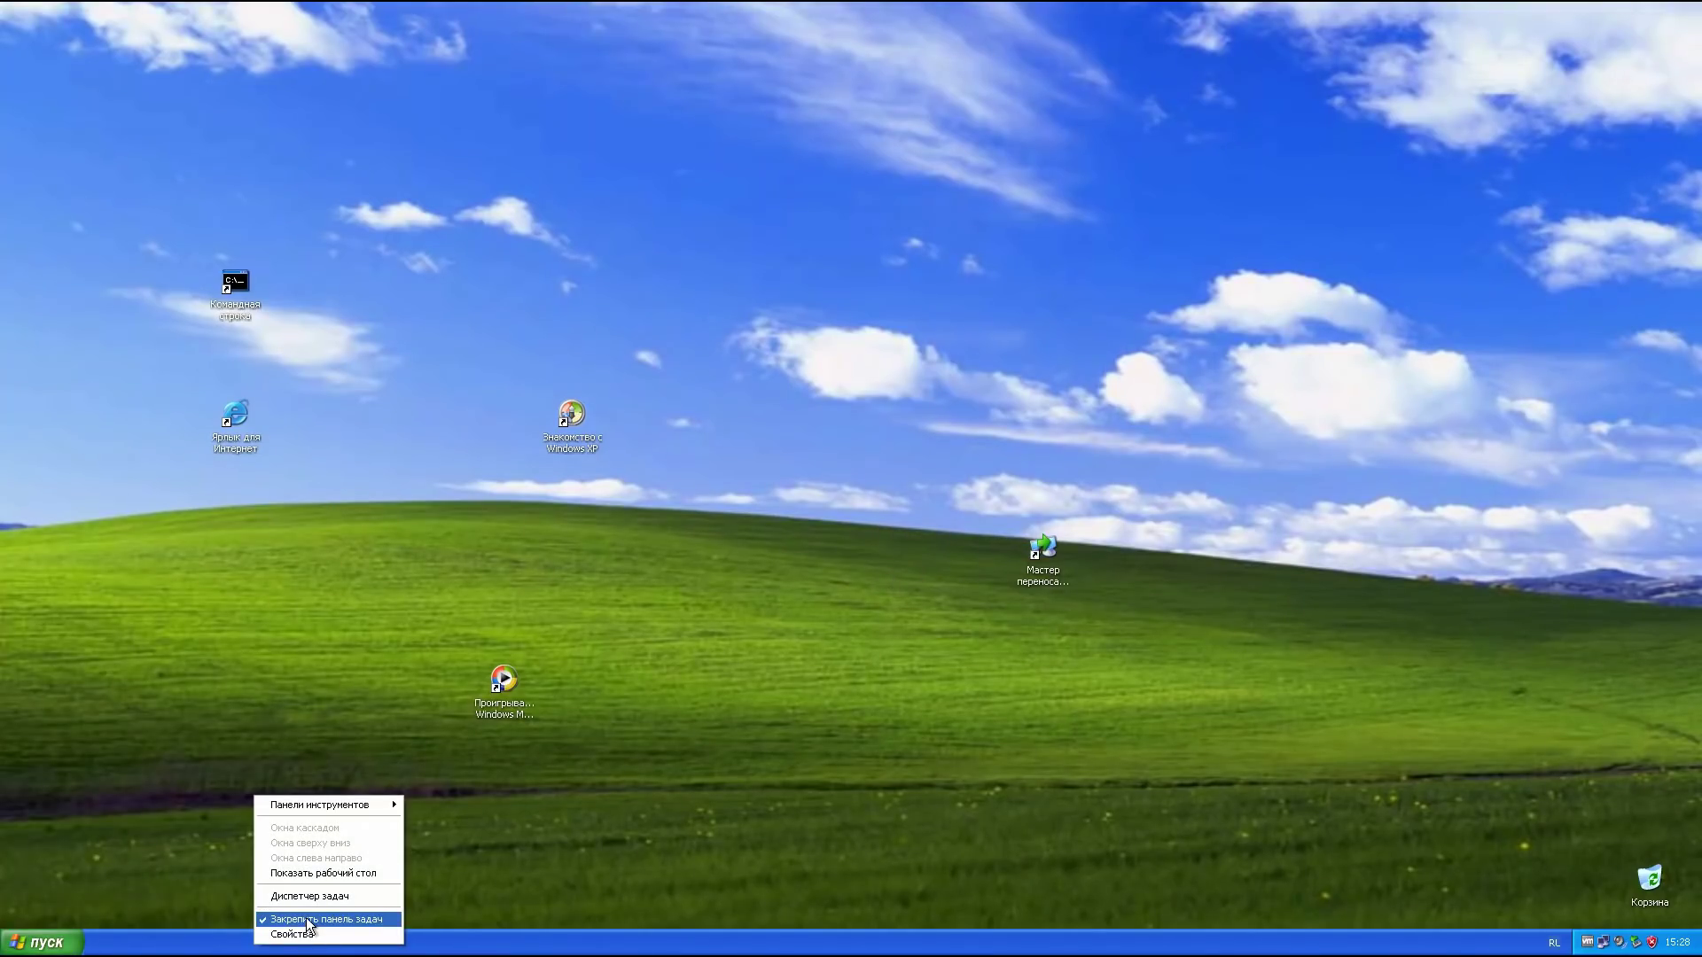
left_click(302, 918)
left_click(43, 942)
left_click(168, 909)
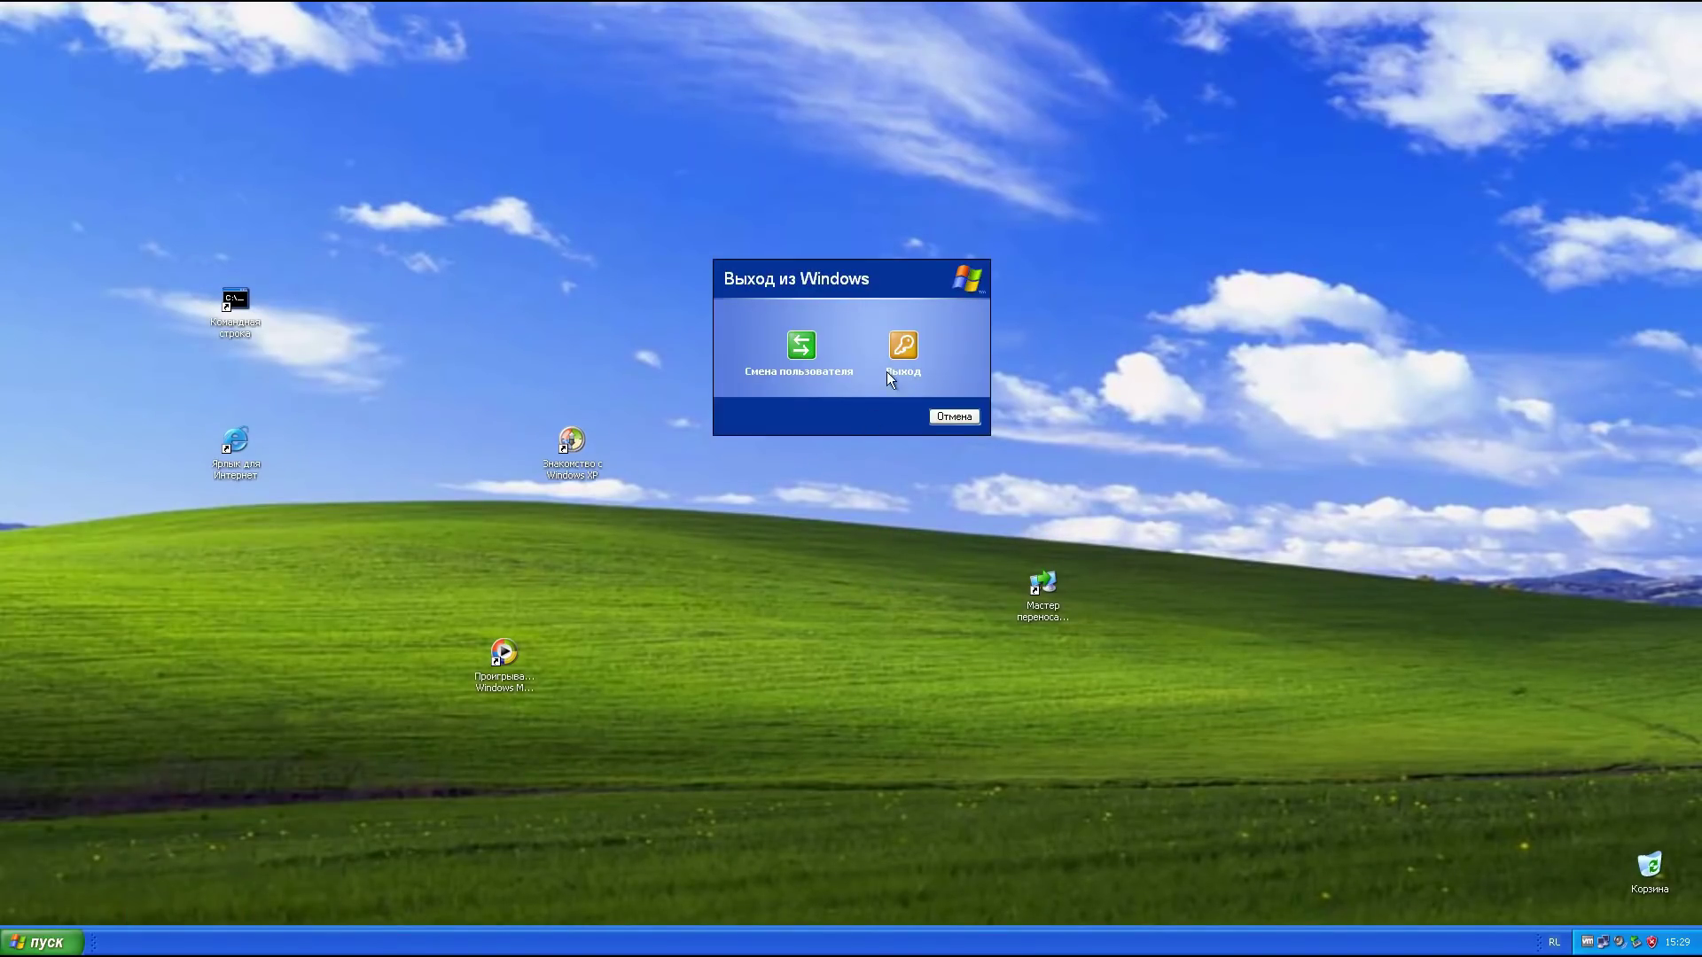
Step: Log off, sign back in as con, and check the Start menu and desktop shortcuts
left_click(905, 347)
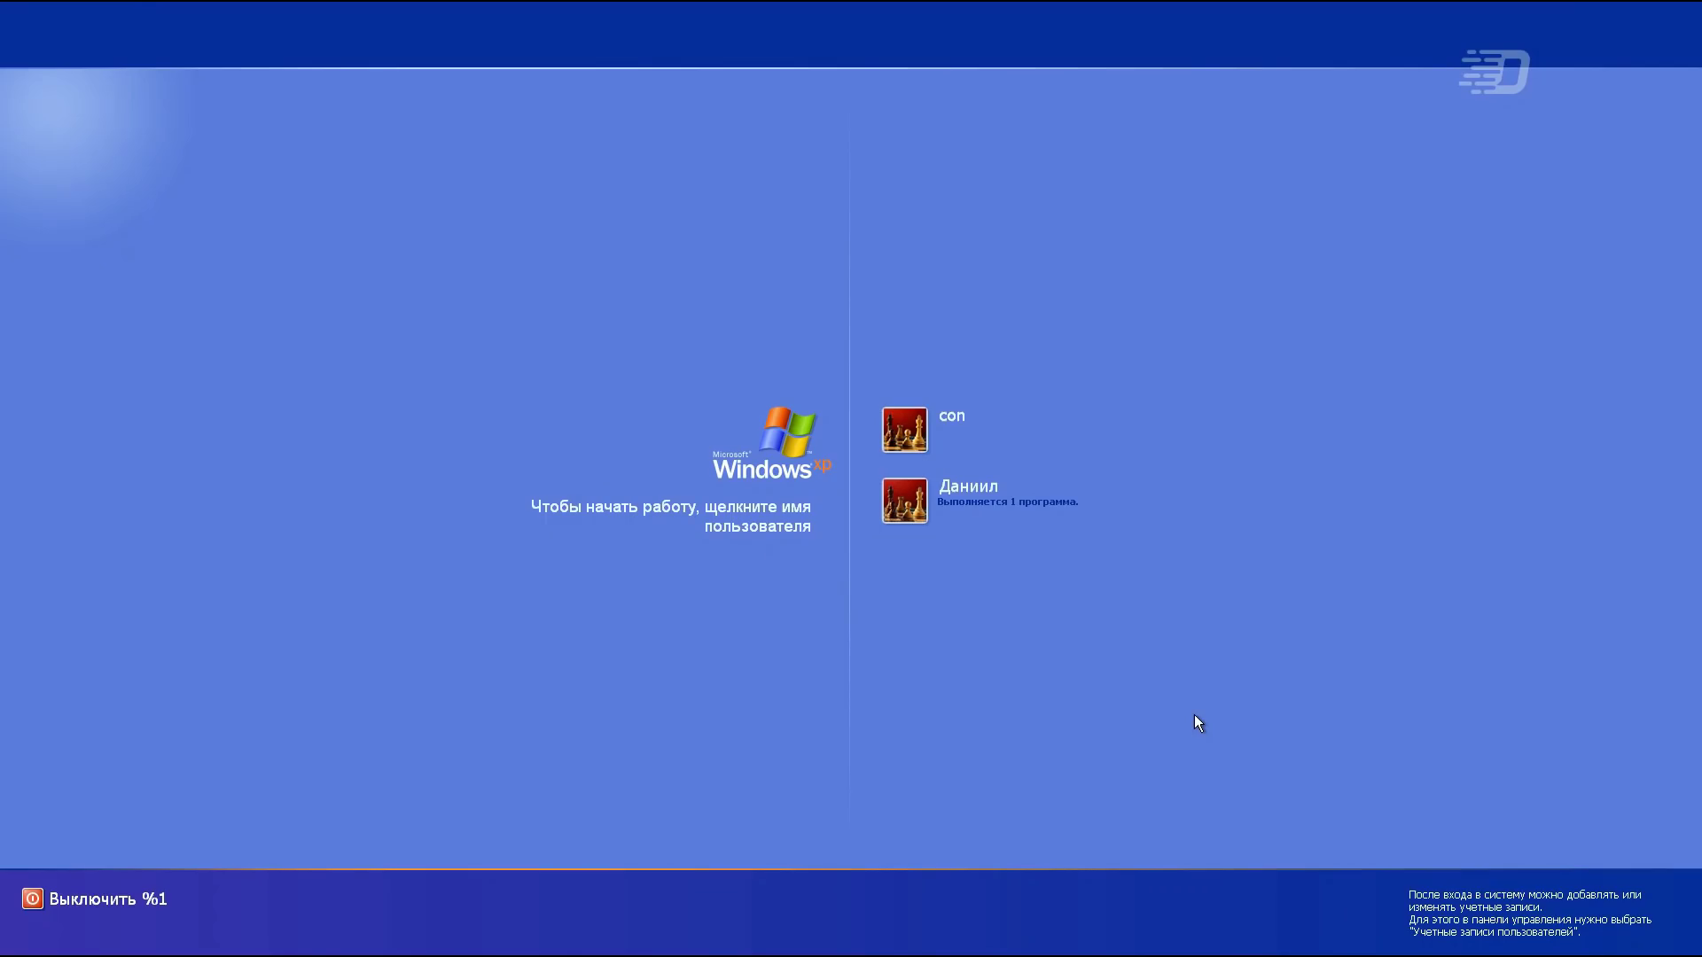
left_click(939, 439)
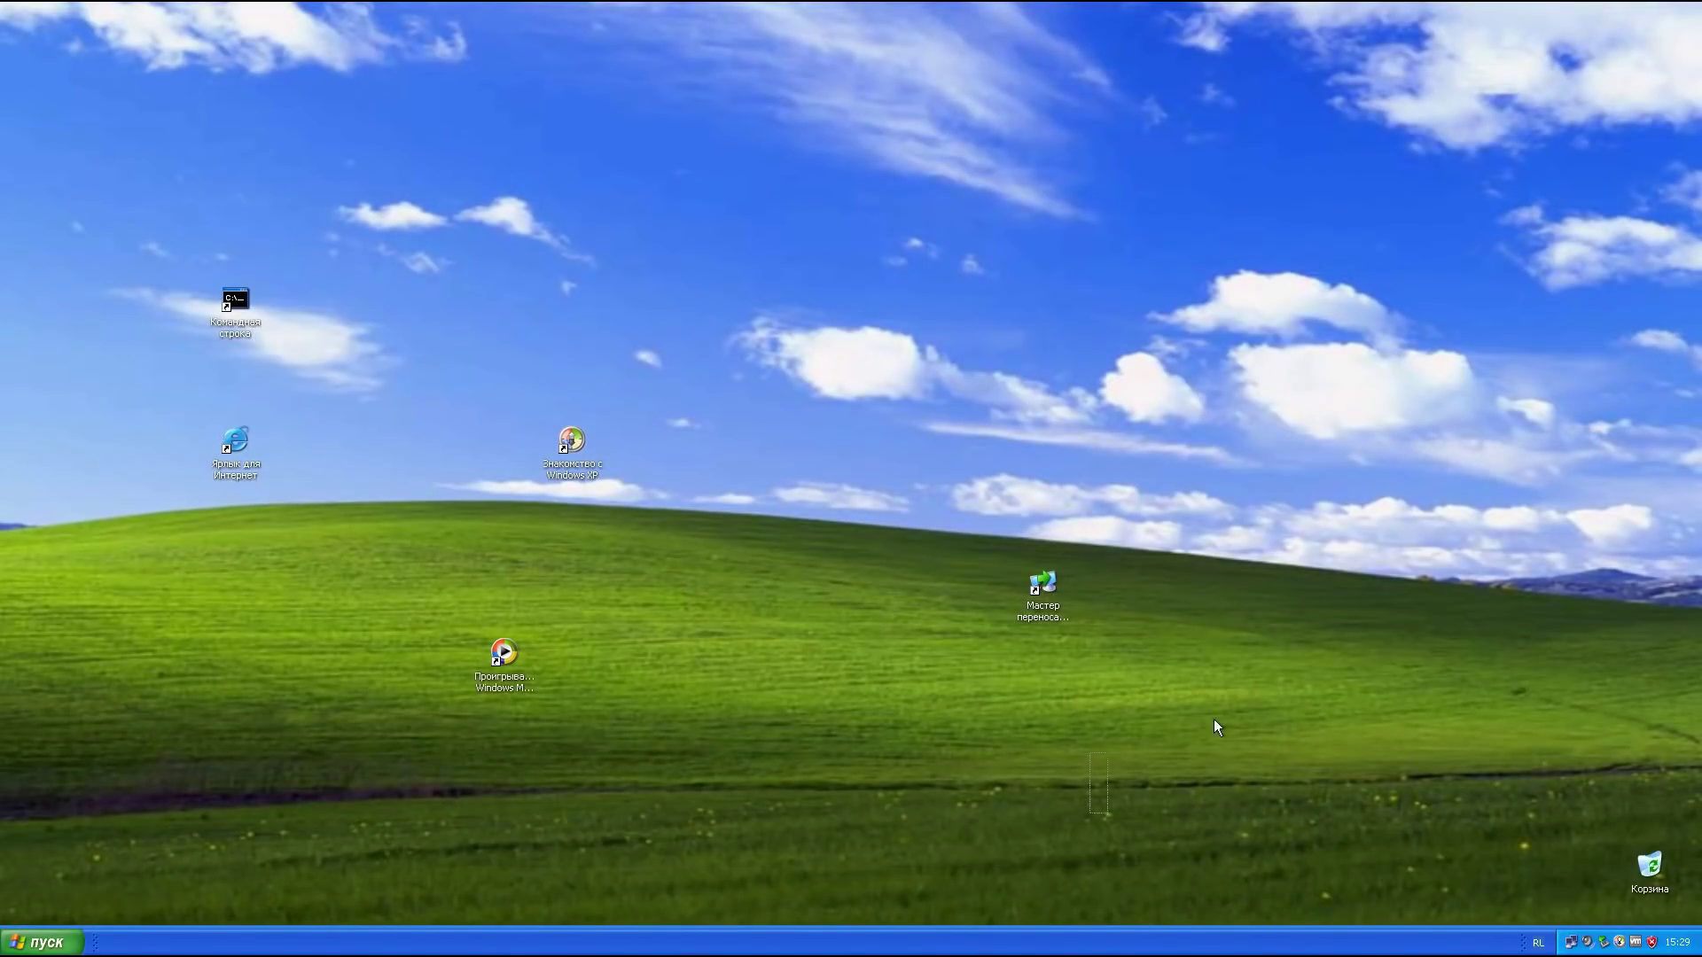
key("super")
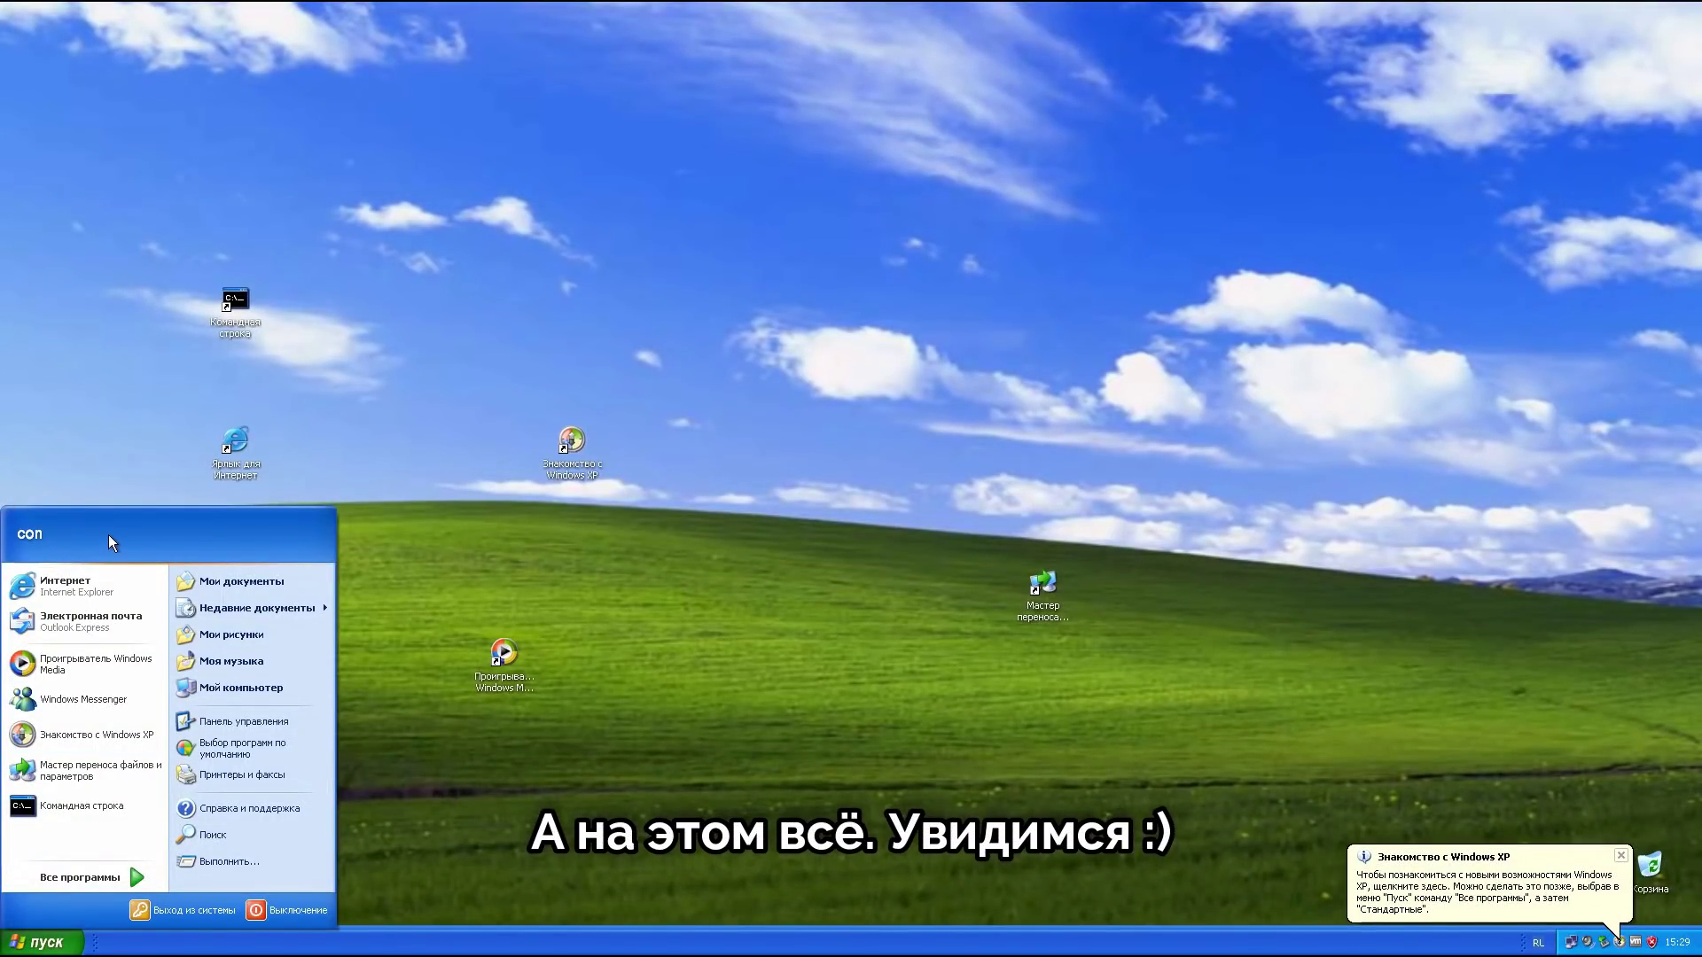
left_click(1194, 805)
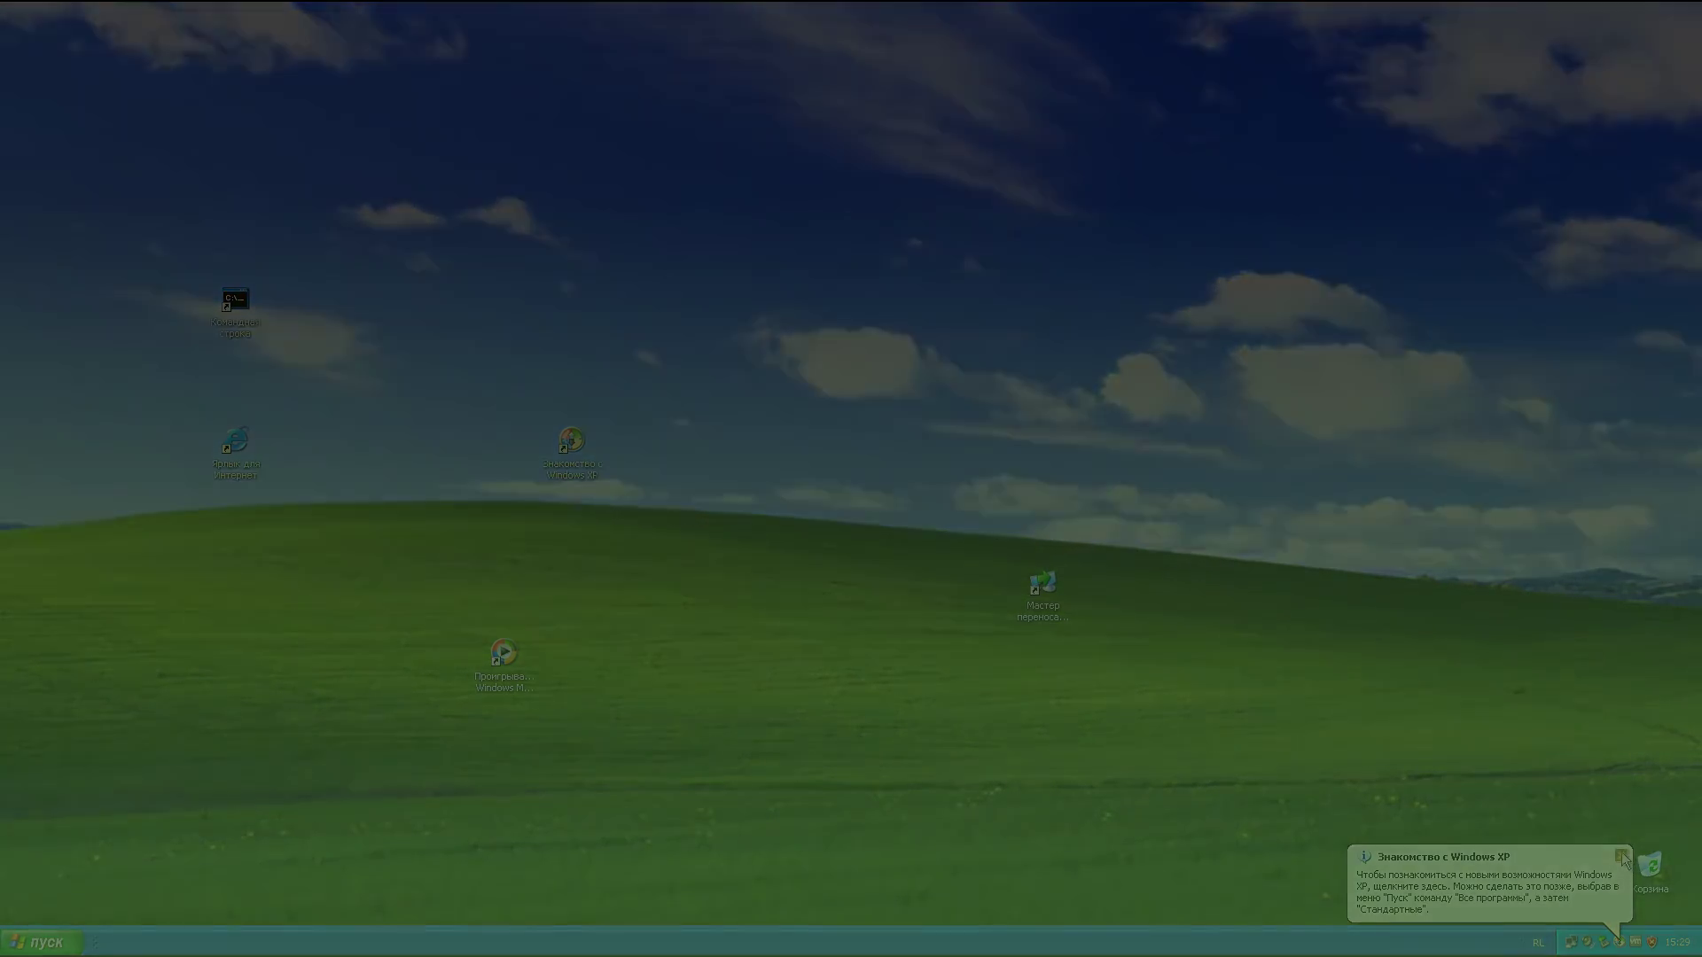